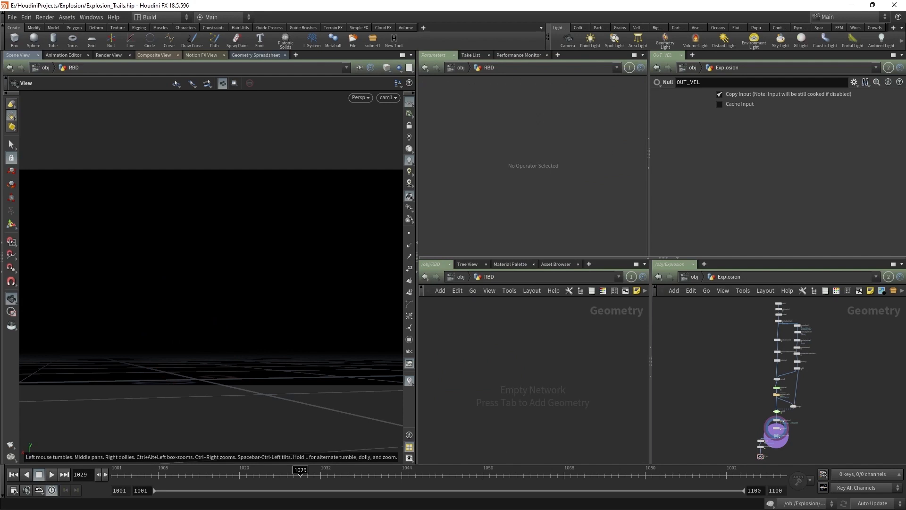
Step: Add a sphere1 node set to a polygon sphere with frequency 6
key(Tab)
text(sph)
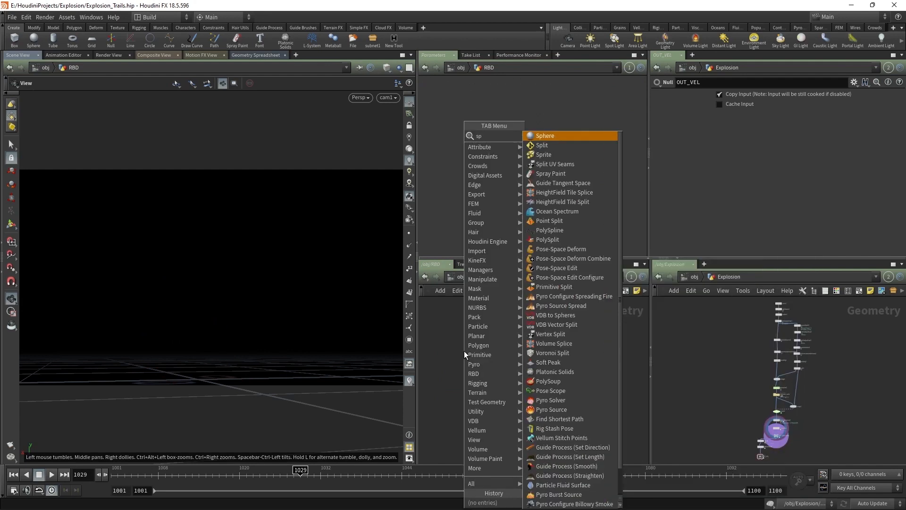
key(Return)
click(495, 348)
click(507, 95)
click(505, 115)
drag(536, 180, 592, 183)
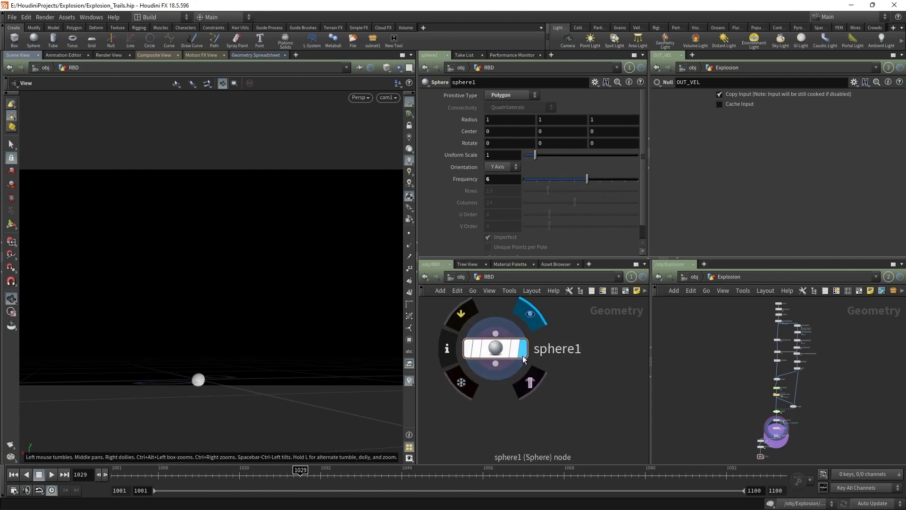
Step: Add a Clip node wired below sphere1
scroll(527, 384, up, 2)
key(Tab)
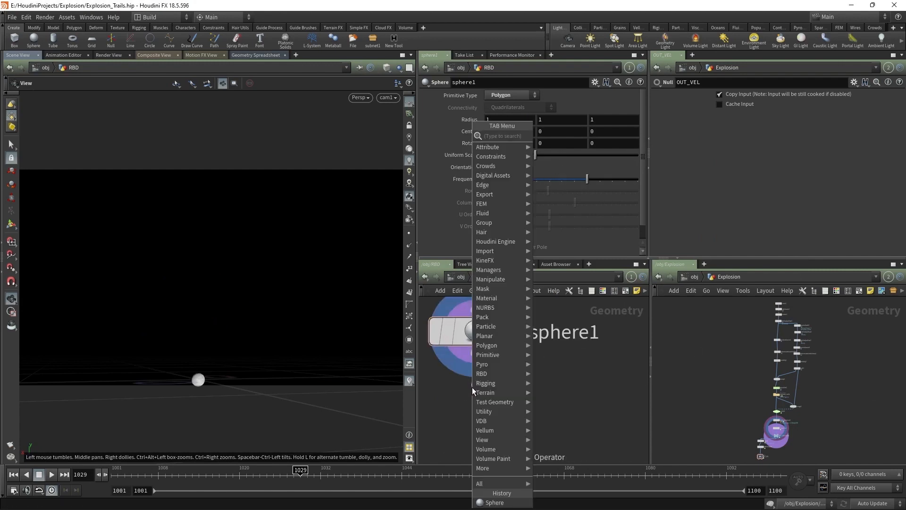
text(clip)
key(Return)
click(471, 387)
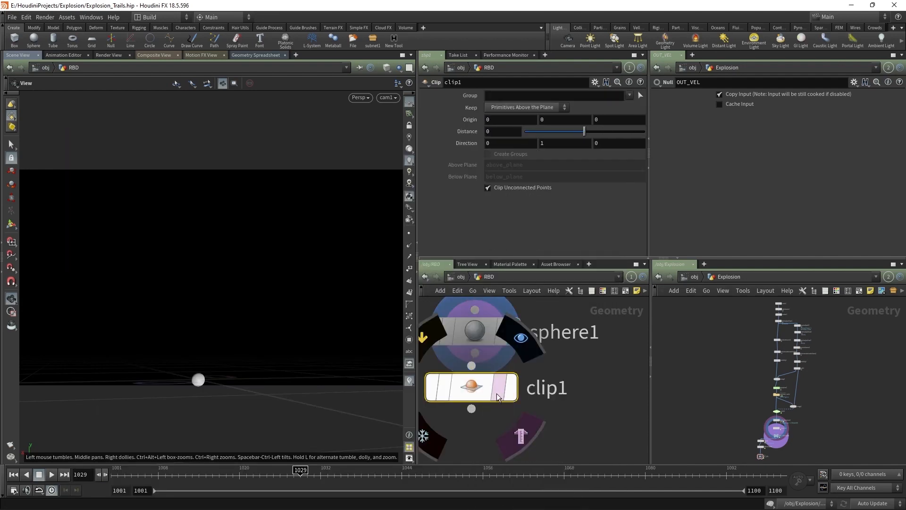
drag(472, 387, 480, 430)
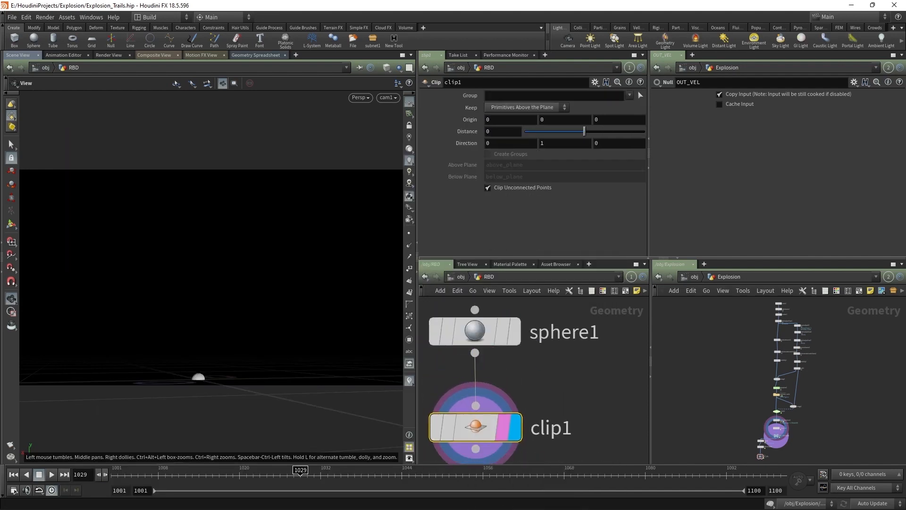
middle_drag(559, 372, 590, 305)
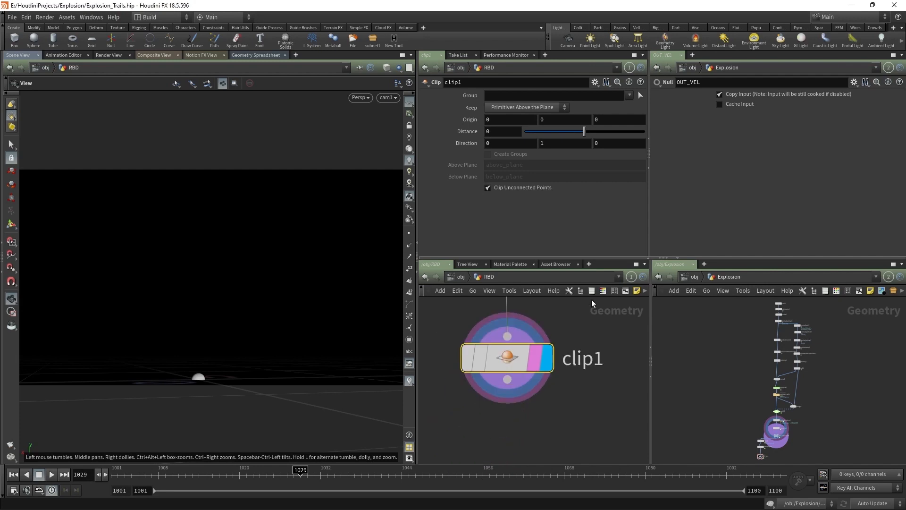
Step: Add a PolyFill node under clip1 using Single Polygon fill mode, and display it
drag(507, 379, 506, 429)
text(polyf)
key(Return)
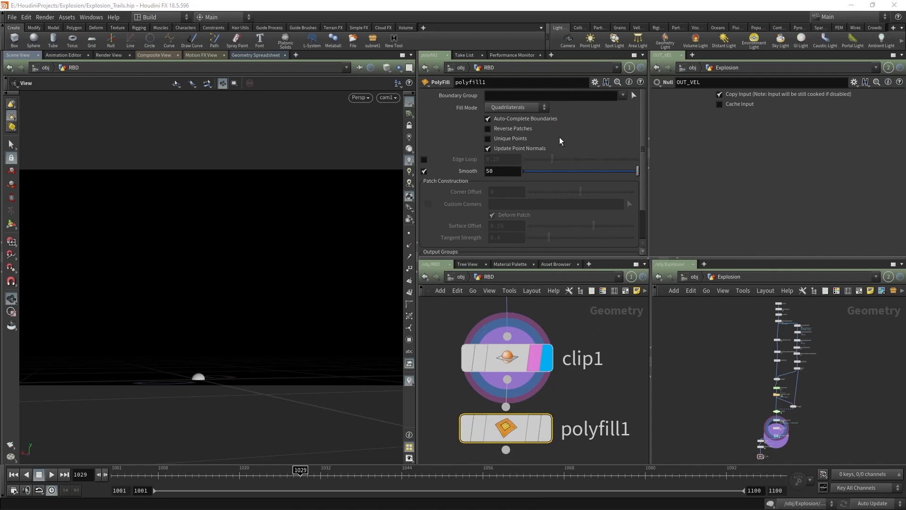
click(517, 109)
click(507, 109)
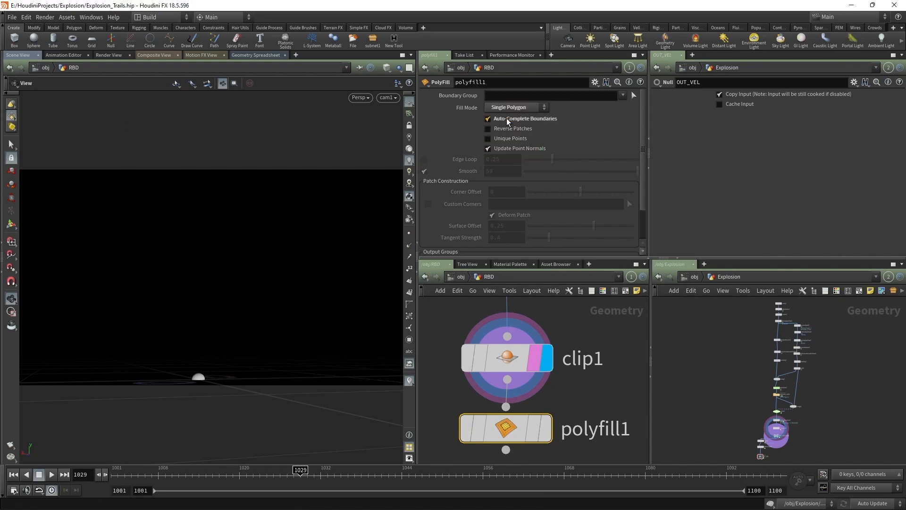
click(545, 428)
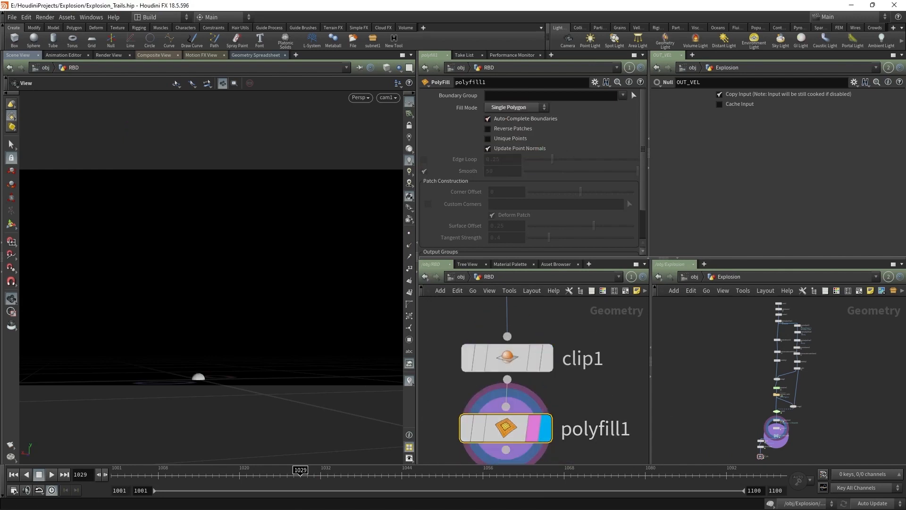
middle_drag(581, 421, 609, 315)
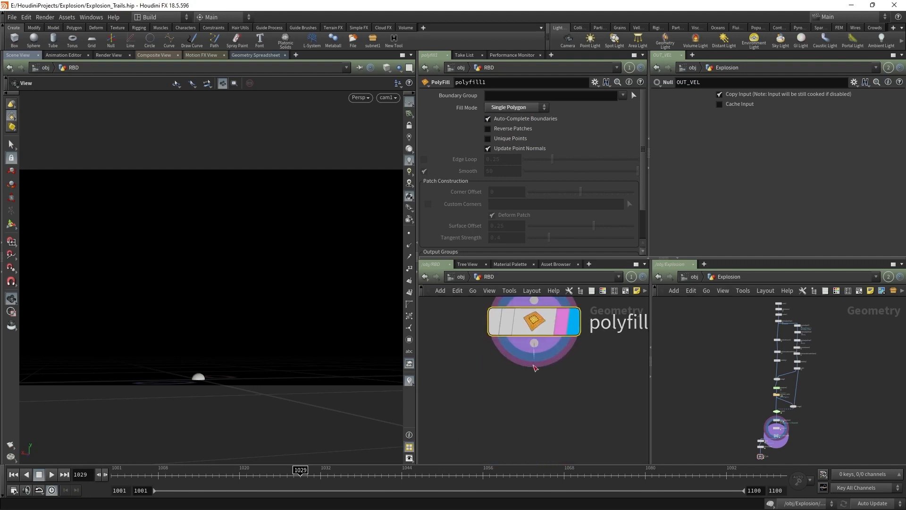
Step: Add a Remesh node below polyfill1 and view the dome with headlight shading
key(Tab)
text(remesh)
key(Return)
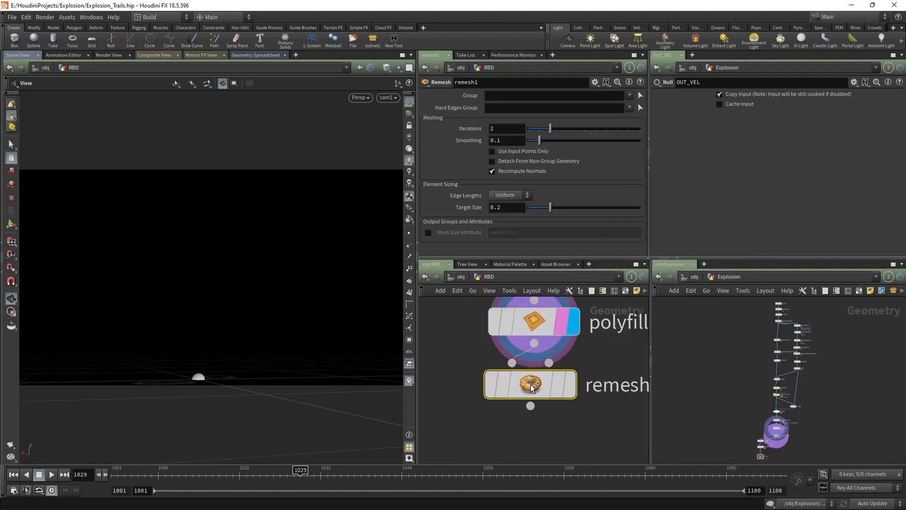
drag(532, 402, 525, 452)
key(space+g)
drag(184, 361, 405, 170)
click(410, 149)
scroll(283, 189, down, 5)
drag(283, 188, 398, 273)
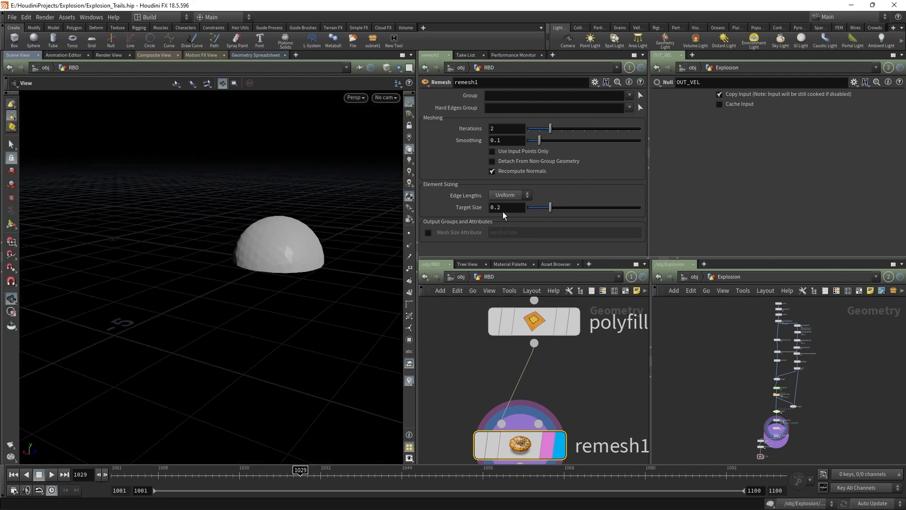
Step: Set the remesh target size to 0.12 and inspect the remeshed dome
text(2)
click(478, 368)
middle_drag(477, 369, 482, 325)
key(w)
key(w)
scroll(285, 252, up, 5)
drag(307, 217, 362, 233)
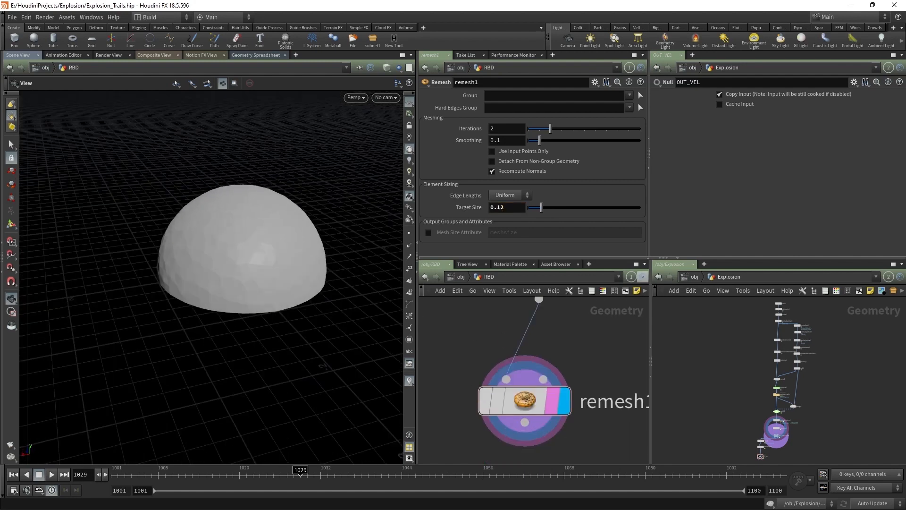
Step: Add a Mountain node wired after remesh1
middle_drag(532, 433, 503, 311)
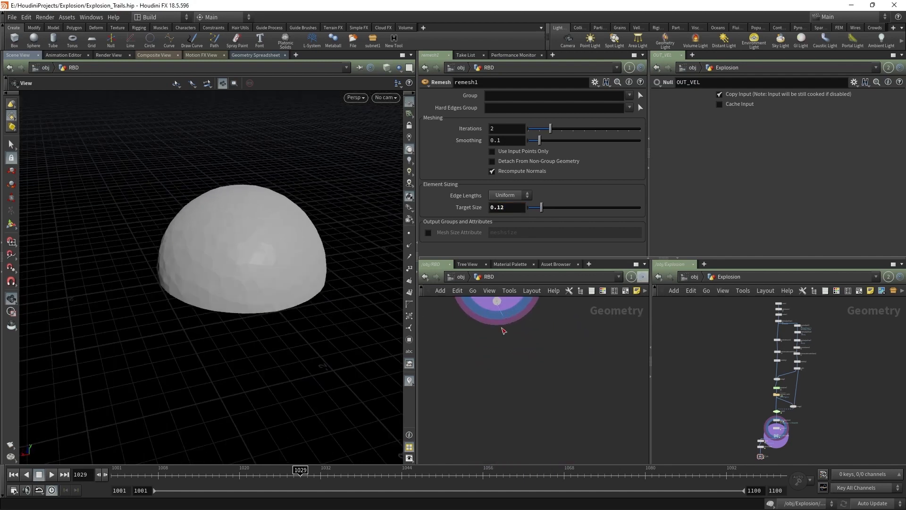
click(495, 301)
key(Tab)
text(mou)
key(Return)
click(496, 367)
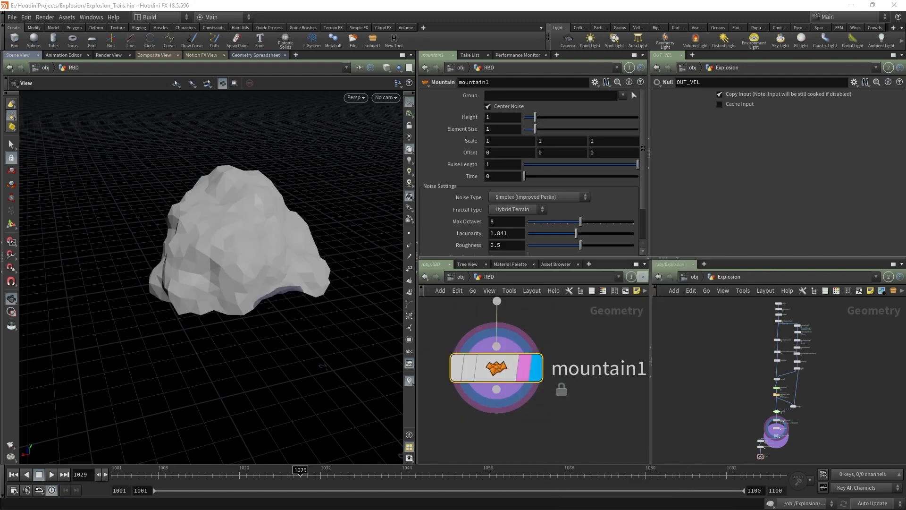
Step: Set the mountain height to .27 and element size to 0.64
double_click(495, 117)
text(.27)
key(Tab)
text(0.64)
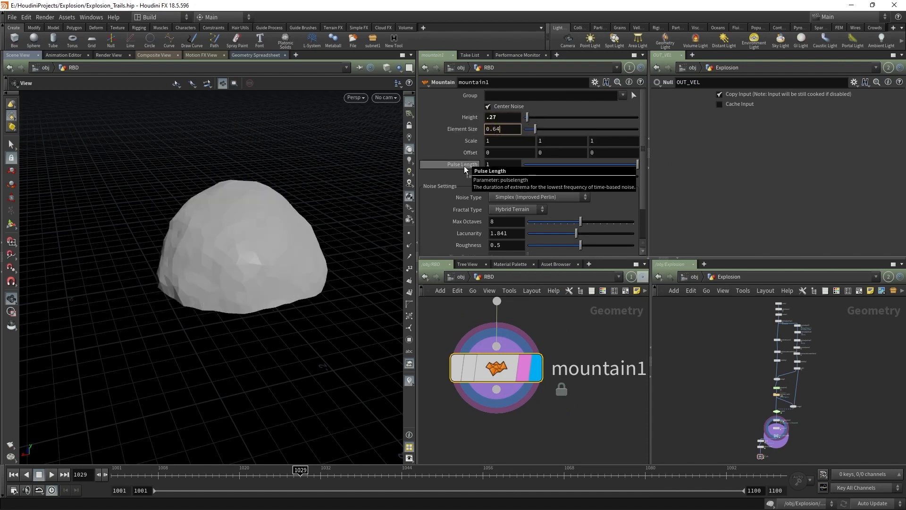
key(Return)
drag(262, 228, 330, 245)
scroll(604, 415, down, 3)
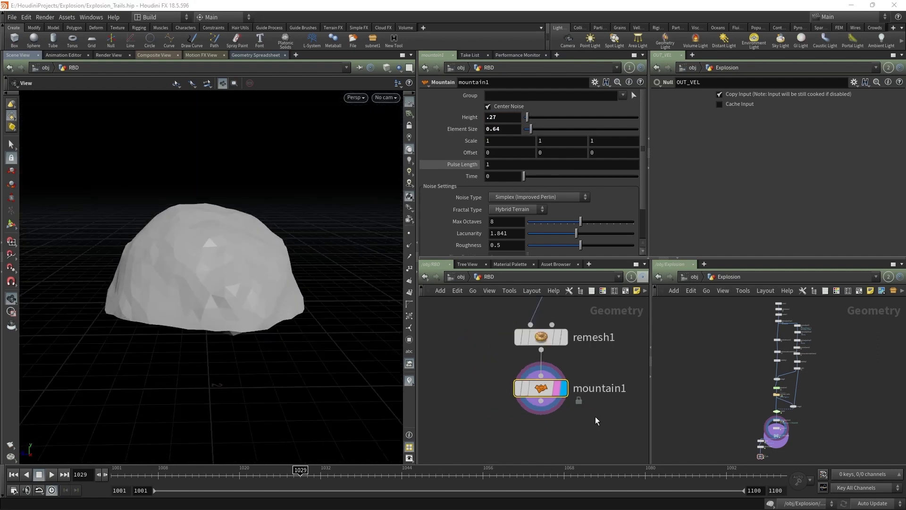
Step: Add an IsoOffset node under mountain1 with 50 uniform sampling divisions
drag(517, 355, 569, 375)
text(isooff)
key(Return)
drag(577, 381, 577, 417)
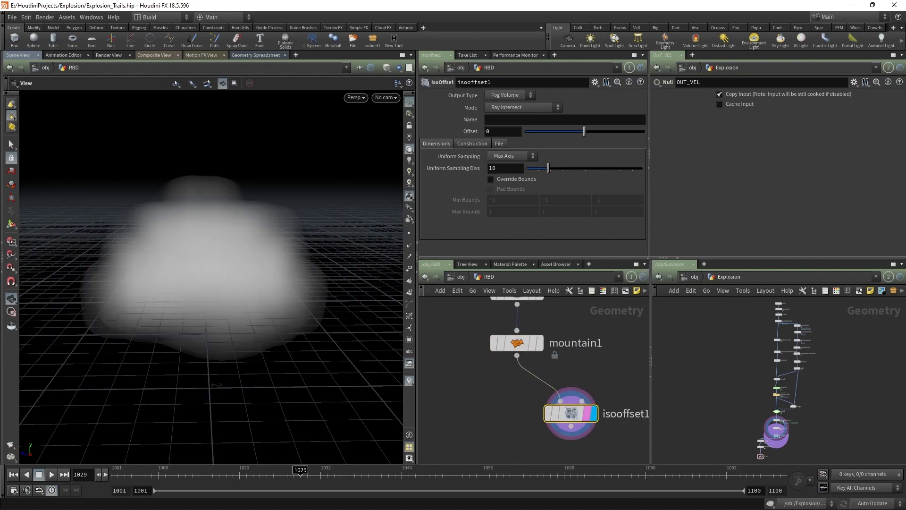
drag(548, 168, 704, 168)
Step: Add a Scatter node below isooffset1
middle_drag(601, 435, 617, 354)
click(588, 347)
key(Tab)
text(scatt)
key(Return)
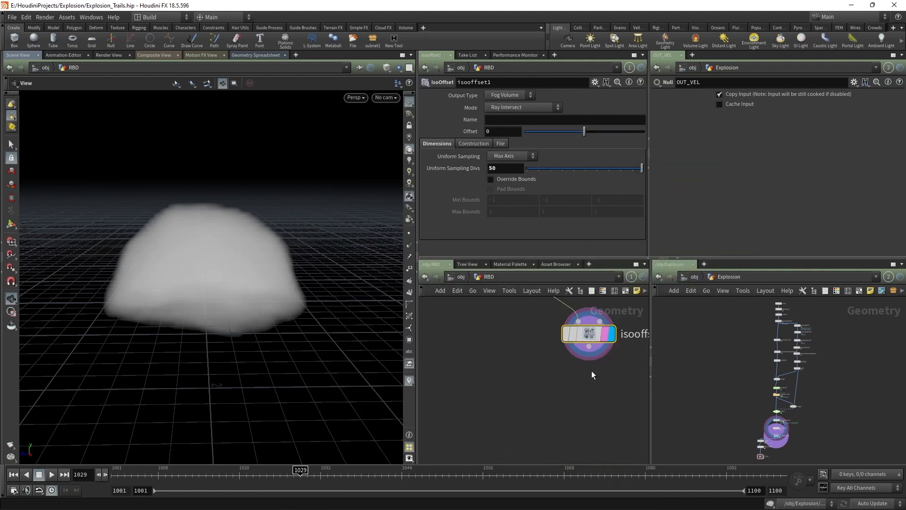
click(591, 380)
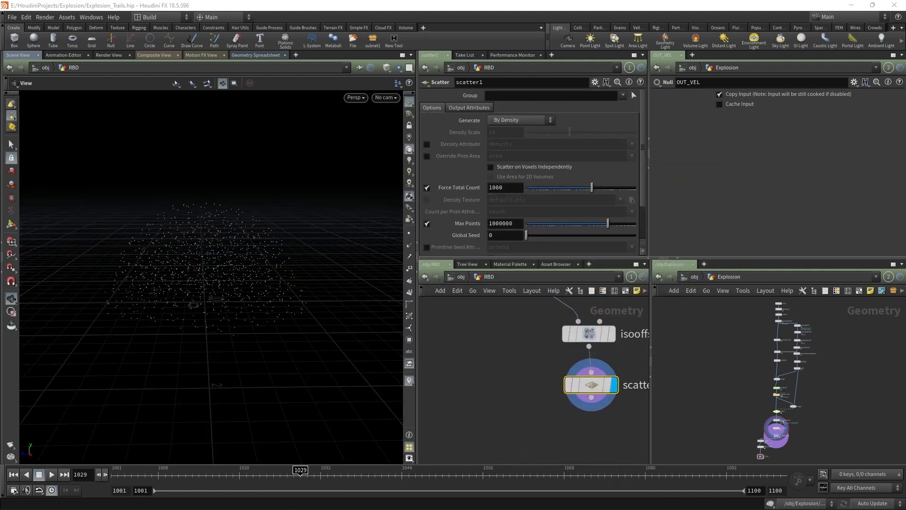
Step: Force scatter1 to a total count of 12 points
double_click(504, 187)
text(12)
key(Return)
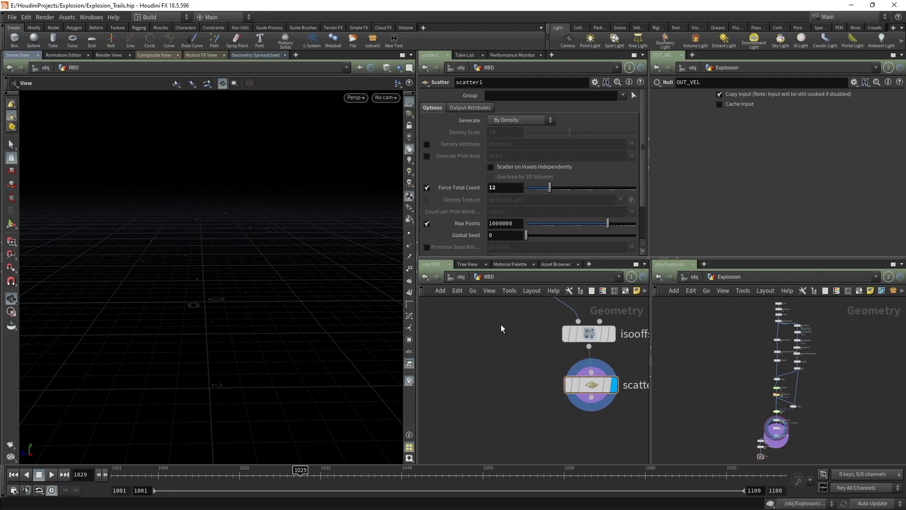
scroll(507, 330, down, 1)
scroll(506, 331, down, 1)
Step: Add an Attribute Randomize node randomizing N with a direction/orientation distribution
middle_drag(509, 332, 495, 302)
middle_drag(597, 403, 555, 374)
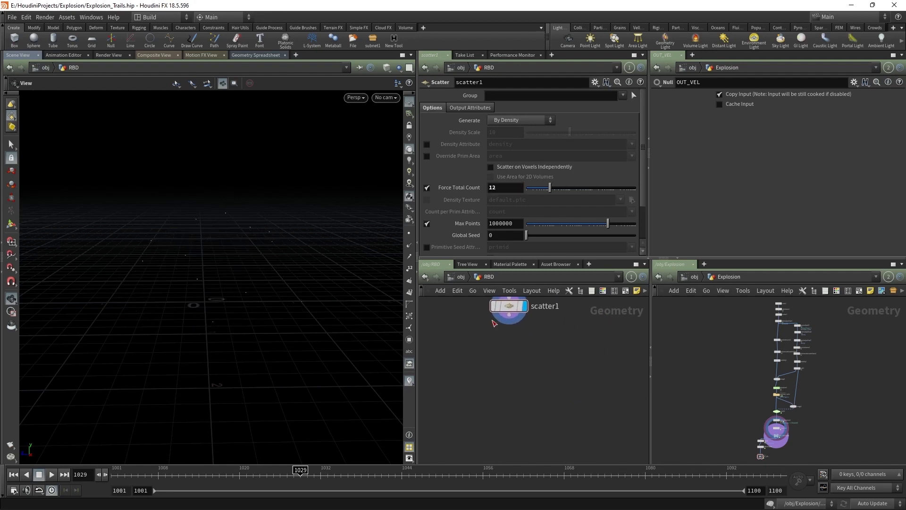
click(509, 315)
key(Tab)
text(atra)
click(613, 89)
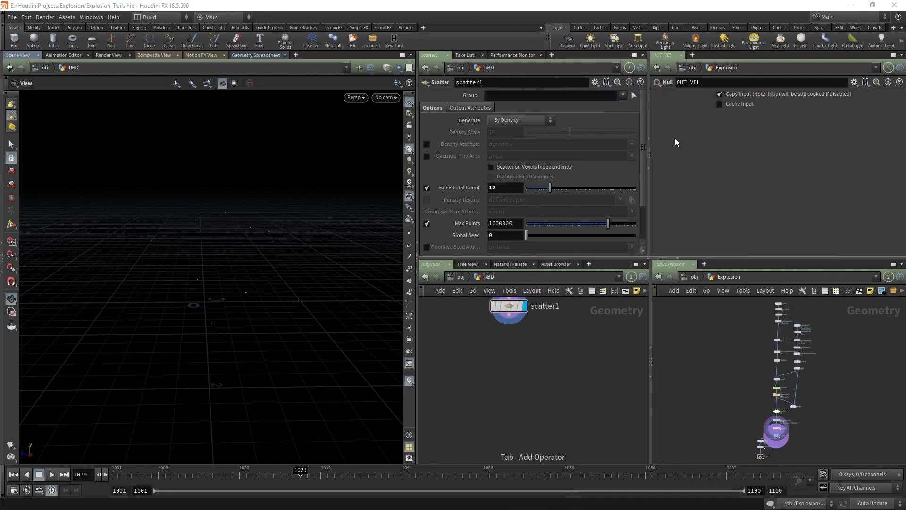
click(532, 180)
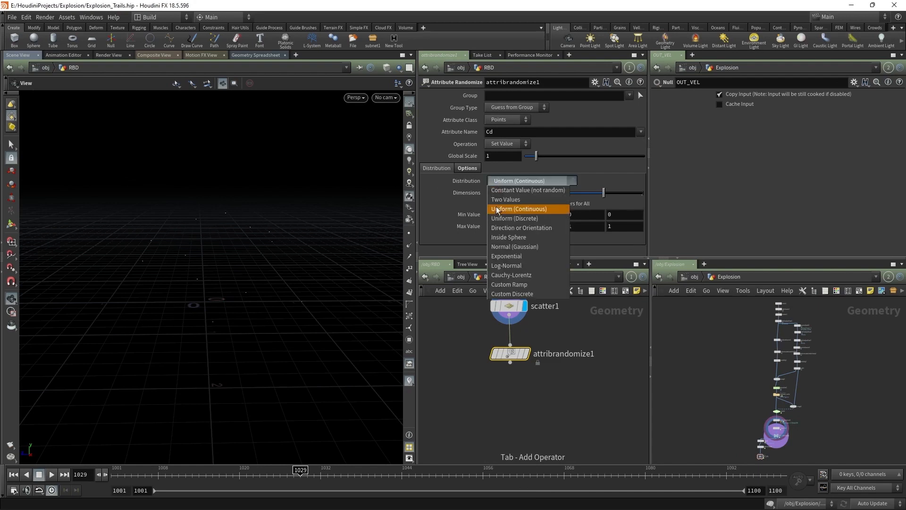
click(498, 229)
drag(498, 133, 440, 133)
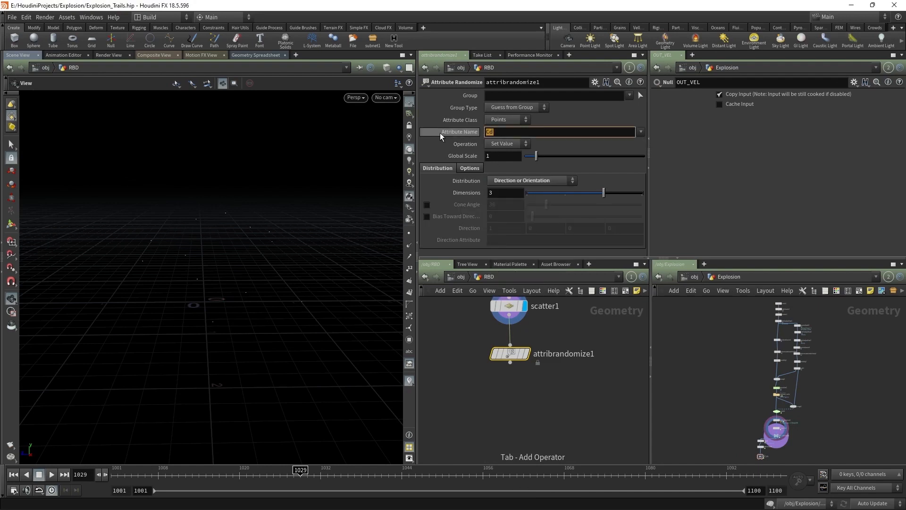
text(N)
click(492, 425)
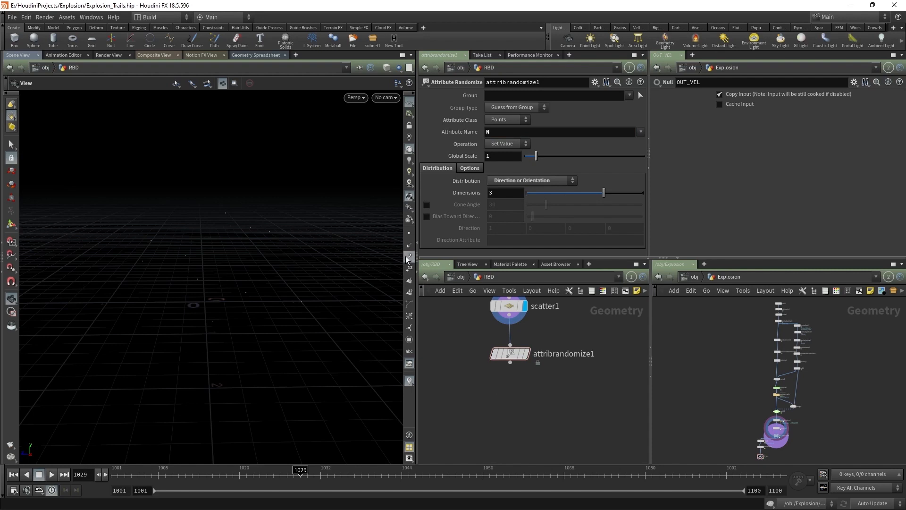
Step: Display attribrandomize1 and lengthen the normals in the Guides display options
right_drag(200, 275, 372, 360)
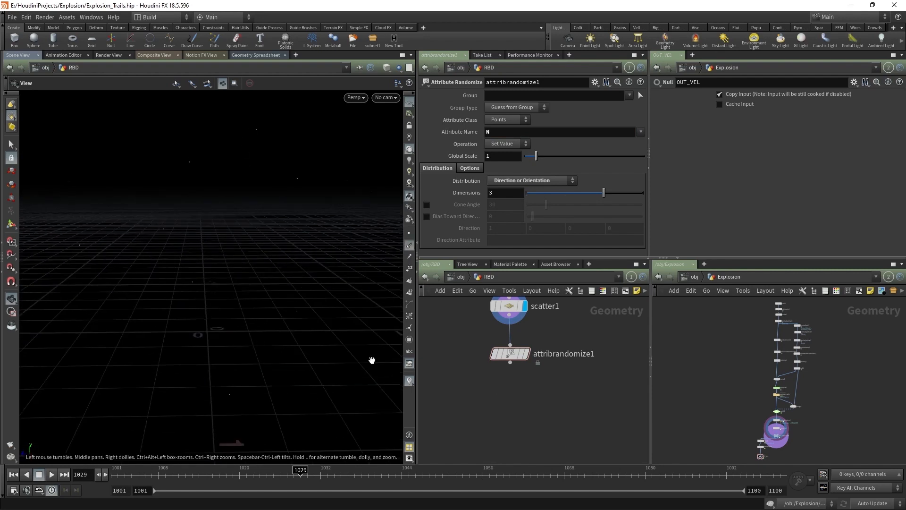
click(521, 358)
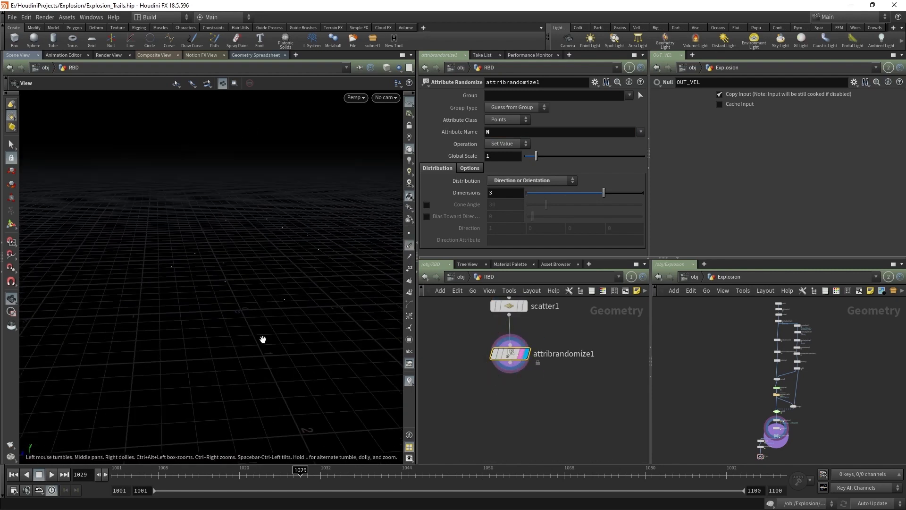
key(d)
click(146, 247)
click(116, 247)
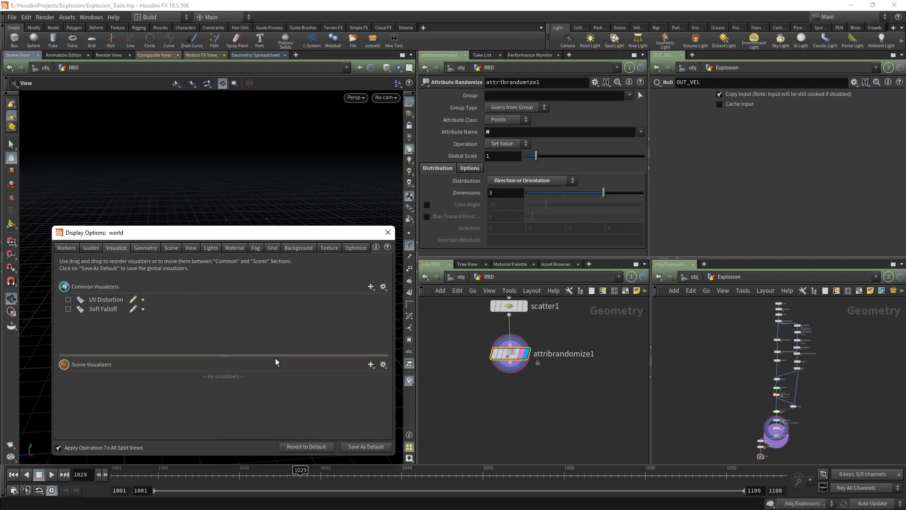
click(145, 247)
click(91, 248)
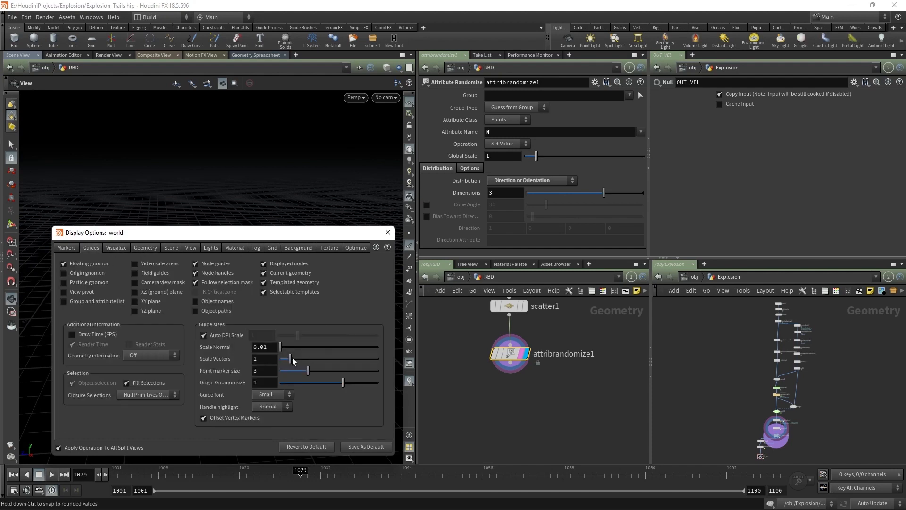
drag(283, 347, 283, 350)
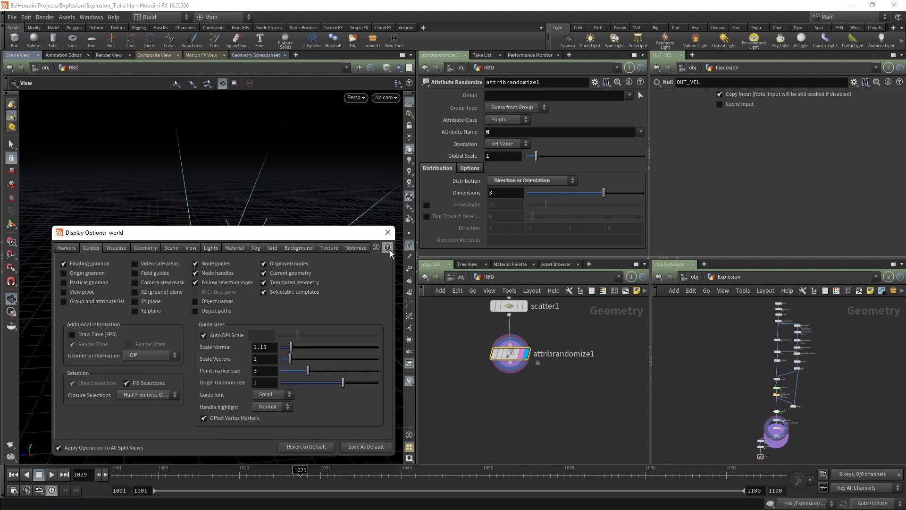
click(387, 232)
Step: Toggle attribrandomize1's bypass to compare normals, then select scatter1
scroll(360, 253, down, 4)
drag(360, 253, 318, 325)
click(491, 332)
click(491, 332)
click(491, 333)
click(492, 332)
middle_drag(481, 379, 496, 443)
scroll(494, 439, down, 2)
click(525, 380)
click(526, 350)
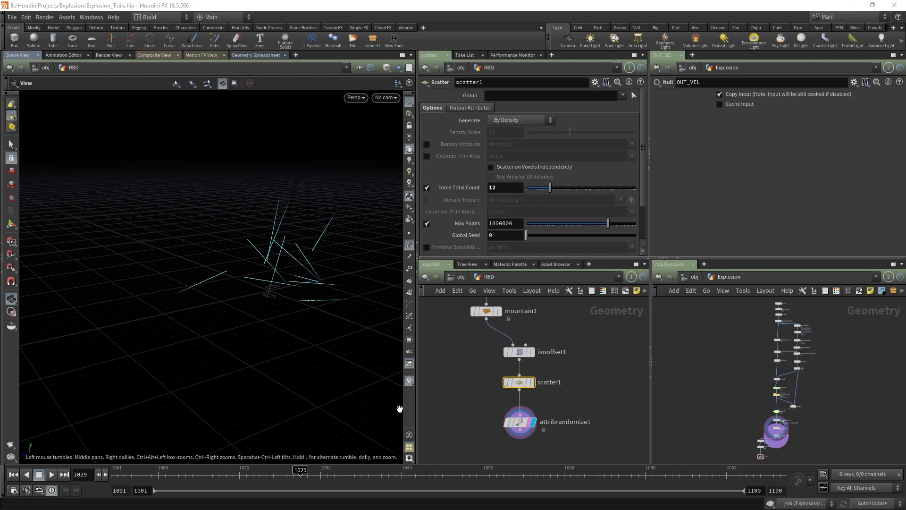
Step: Add a grid1 node of size 5 by 5 with 100 rows and columns
middle_drag(455, 389, 492, 378)
key(Tab)
text(gri)
key(Return)
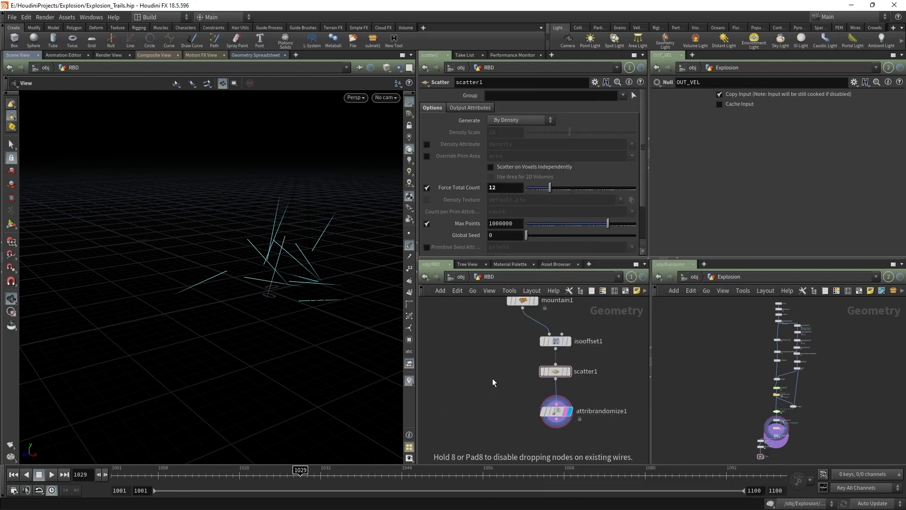
click(492, 378)
double_click(508, 132)
text(5)
key(Tab)
text(5)
text(100)
click(497, 179)
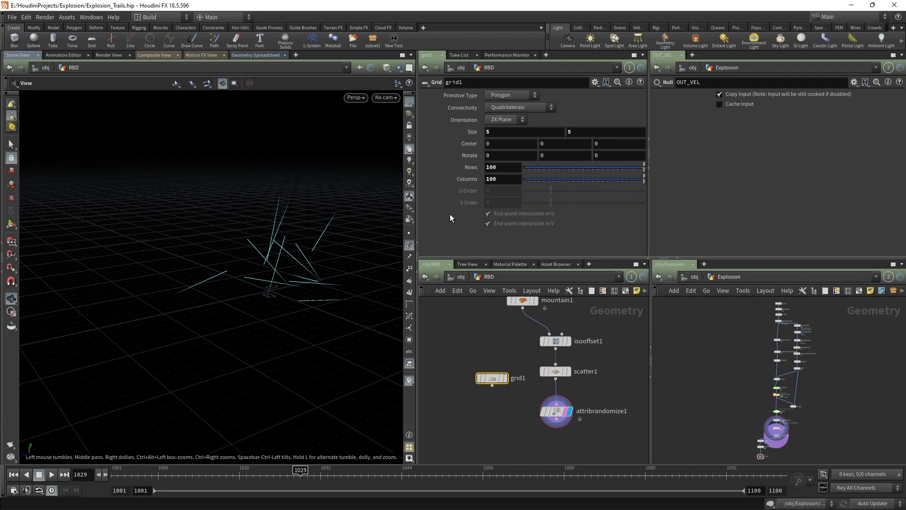
Step: Add a Copy to Points node below grid1, deleting a wrongly added node
middle_drag(489, 426, 503, 386)
key(Tab)
text(copo)
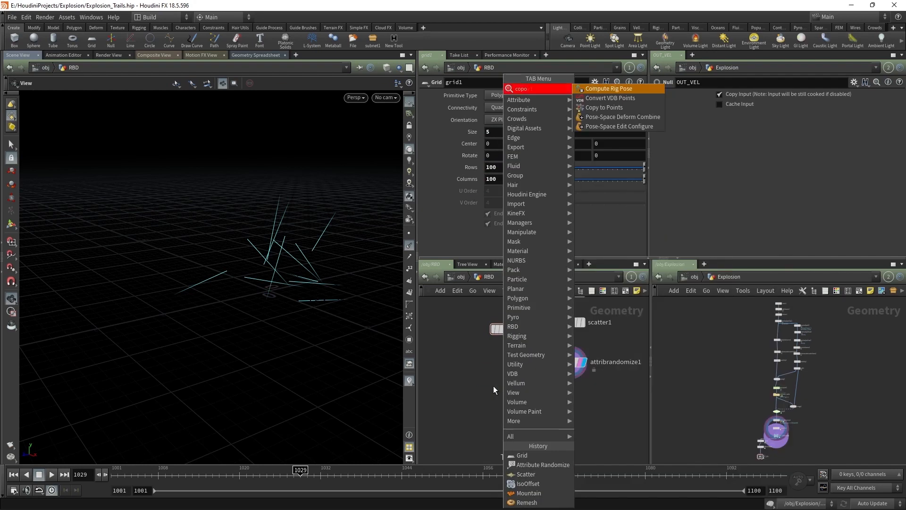
key(BackSpace)
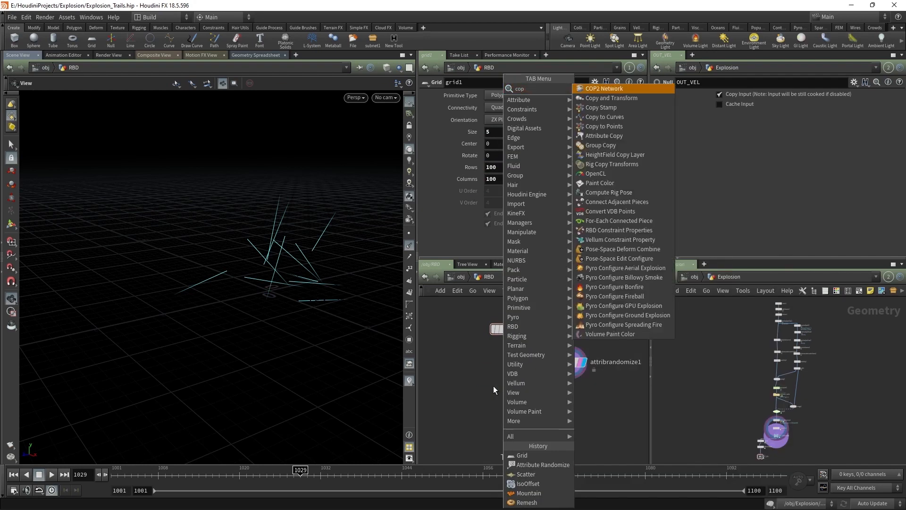
text(ytop)
key(Return)
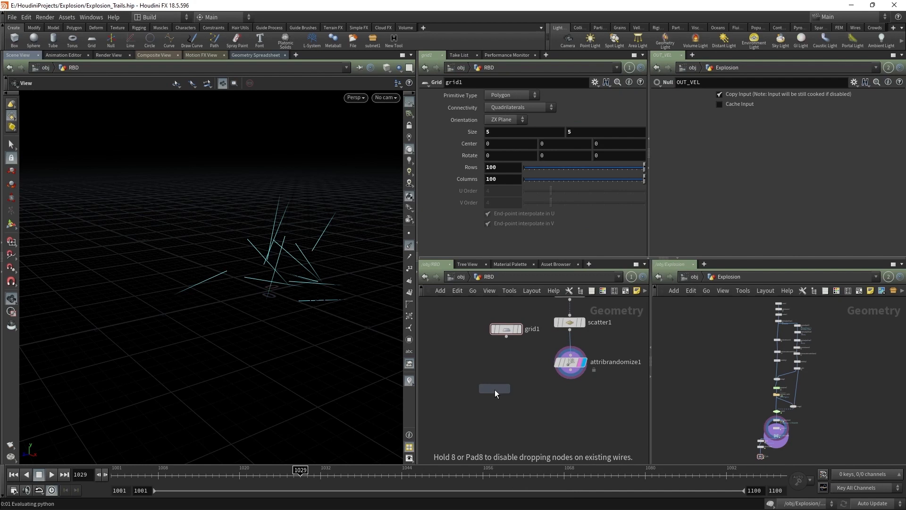
click(530, 399)
key(Delete)
key(Tab)
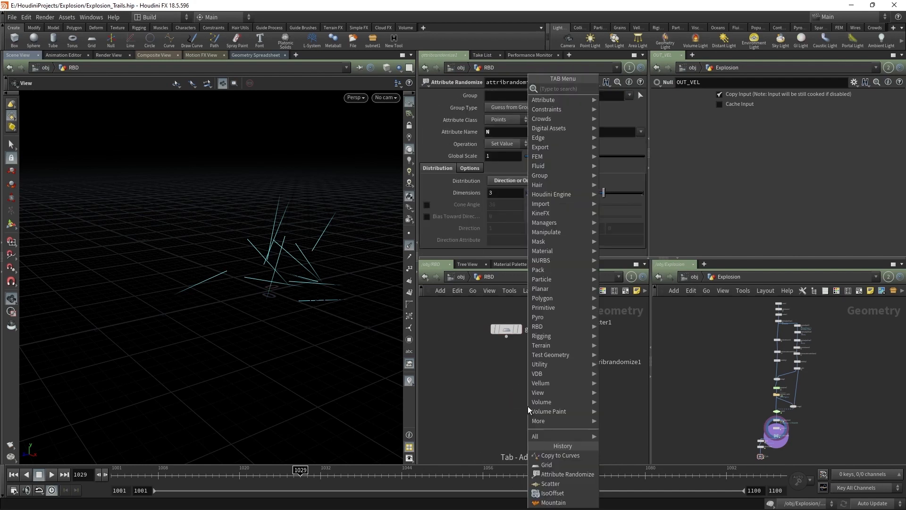
text(copy to)
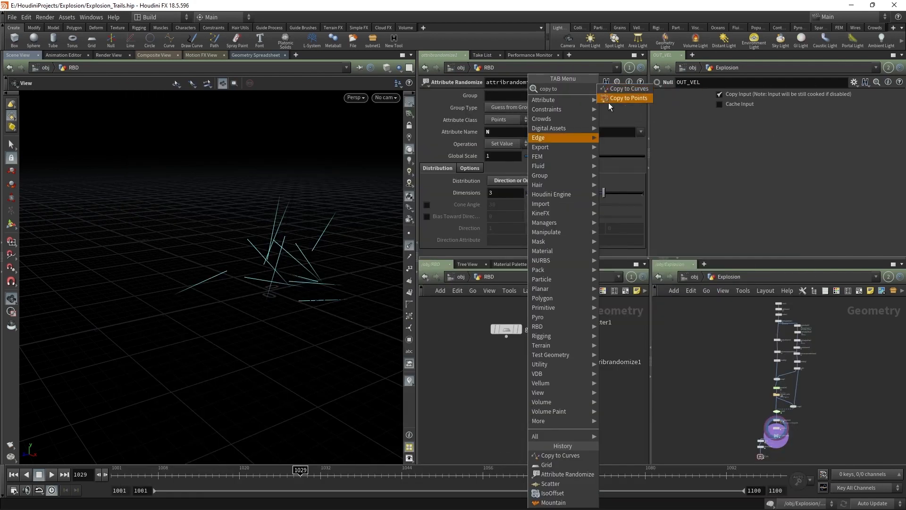
click(618, 98)
click(531, 405)
Step: Wire grid1 and attribrandomize1 into copytopoints1, display it, and inspect the planes in wireframe
drag(506, 334, 525, 398)
drag(571, 369, 538, 399)
click(545, 406)
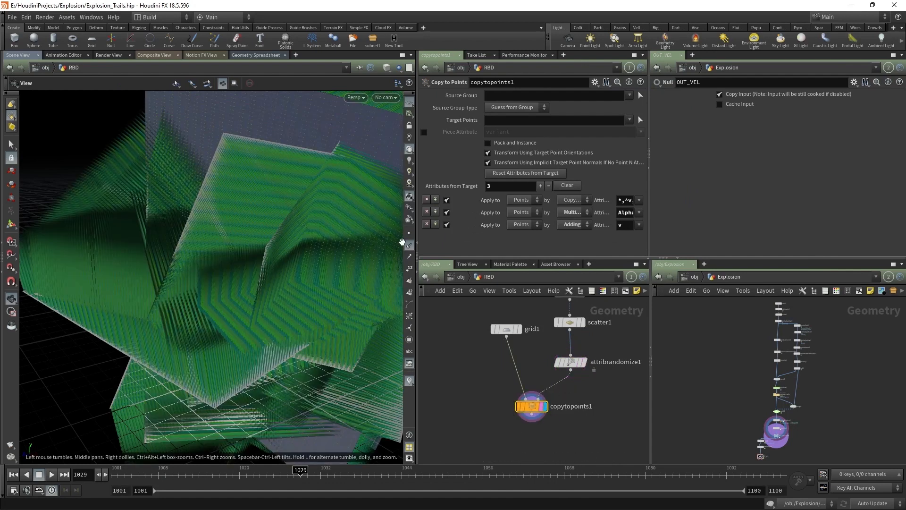
click(408, 245)
scroll(257, 222, down, 5)
drag(257, 223, 405, 212)
key(shift+w)
key(shift+w)
mouse_move(244, 227)
mouse_down()
mouse_move(223, 233)
mouse_move(349, 249)
mouse_up()
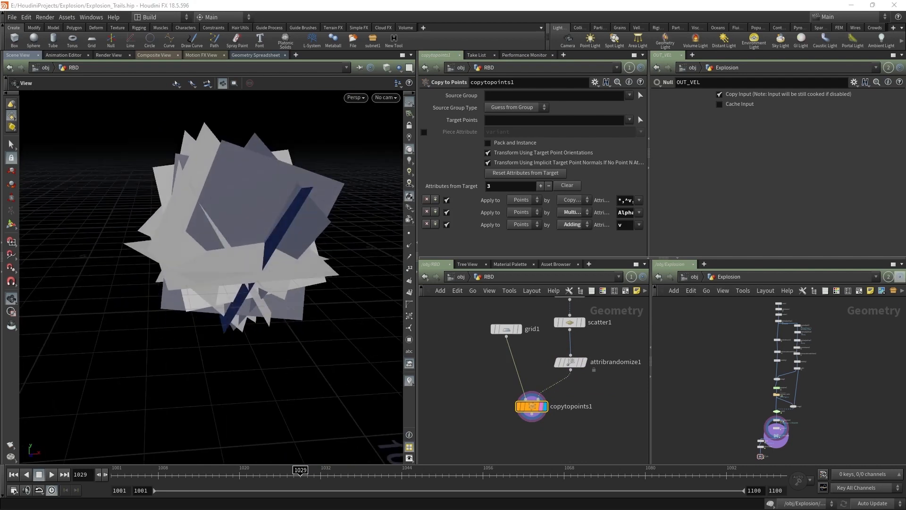
middle_drag(570, 421, 593, 374)
Step: Add a Mountain node (mountain2) below copytopoints1 to roughen the copied planes
click(553, 367)
key(Tab)
text(mou)
key(Return)
click(556, 405)
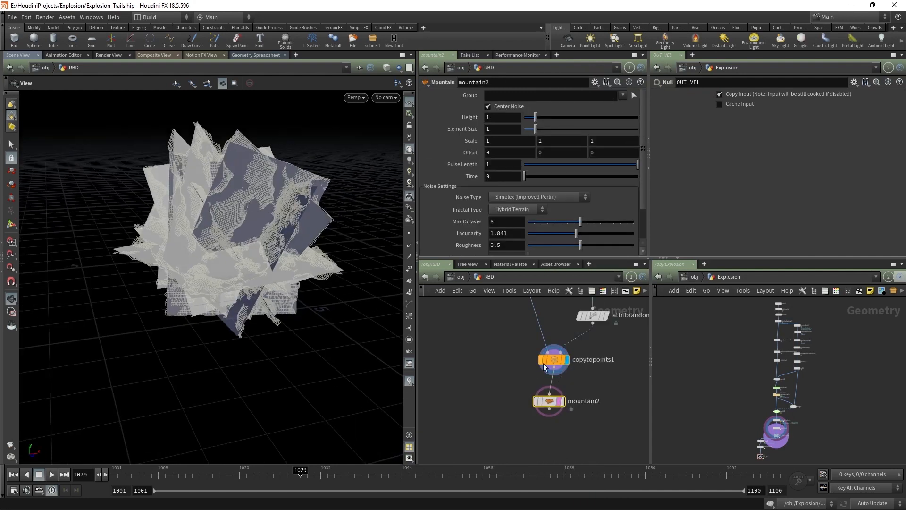
scroll(566, 397, up, 3)
drag(261, 261, 395, 344)
scroll(529, 453, down, 6)
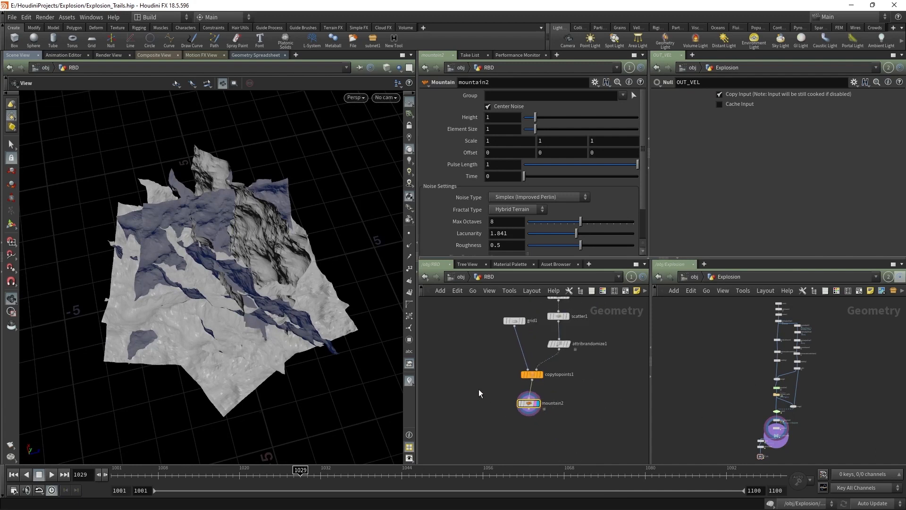
Step: Create booleanfracture1 with mountain1 as input 1 and mountain2 as the cutter, and display it
drag(590, 378, 519, 378)
click(505, 394)
click(520, 383)
middle_drag(512, 438, 522, 408)
click(521, 409)
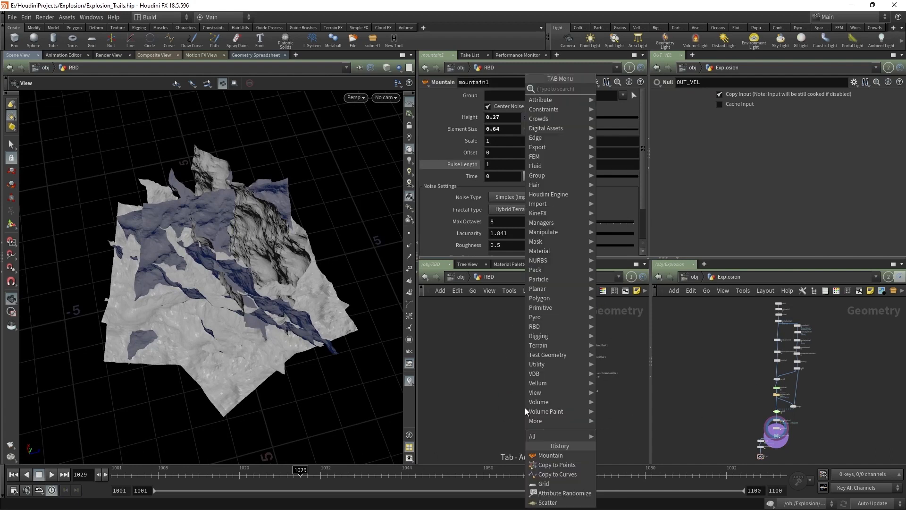
text(boole)
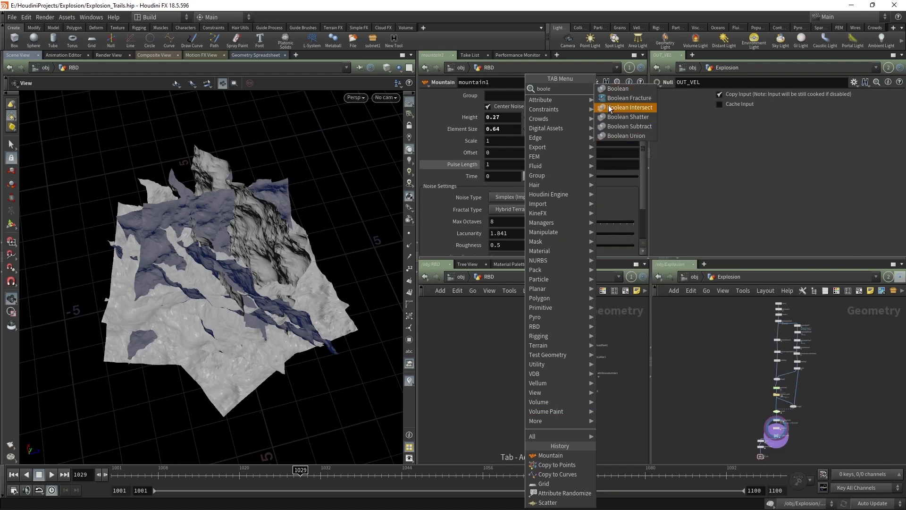
click(625, 98)
drag(512, 362, 526, 394)
click(608, 366)
click(530, 386)
click(537, 393)
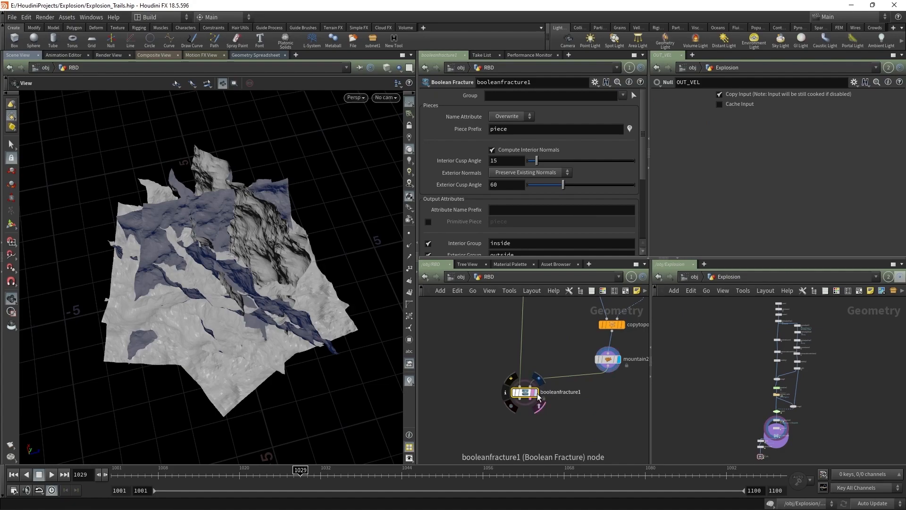
Step: Inspect the fracture cuts on the rock in wireframe, then return to shaded display
key(w)
right_drag(220, 285, 253, 225)
mouse_move(253, 225)
mouse_down()
mouse_move(271, 210)
mouse_move(330, 198)
mouse_up()
key(w)
middle_drag(569, 443, 597, 404)
key(Tab)
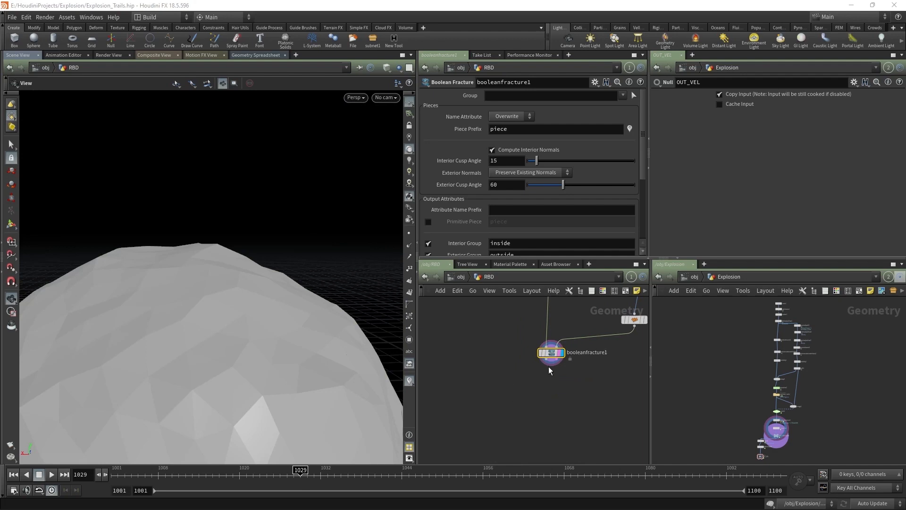
Step: Add a Connectivity node (connectivity1) under booleanfracture1
text(connec)
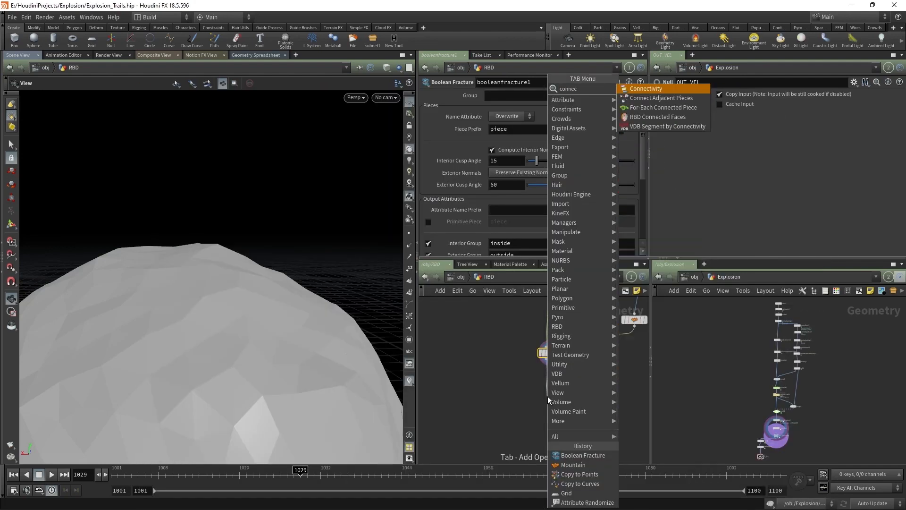
key(Return)
click(547, 397)
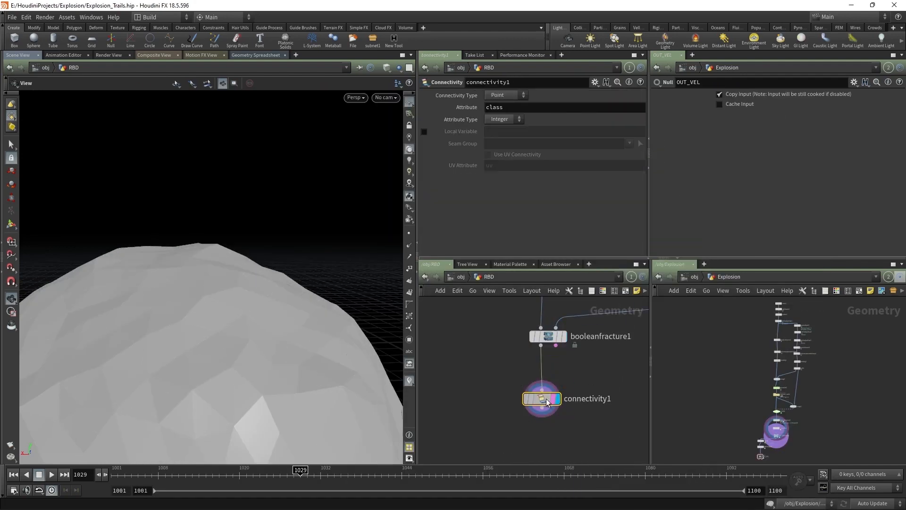
key(h)
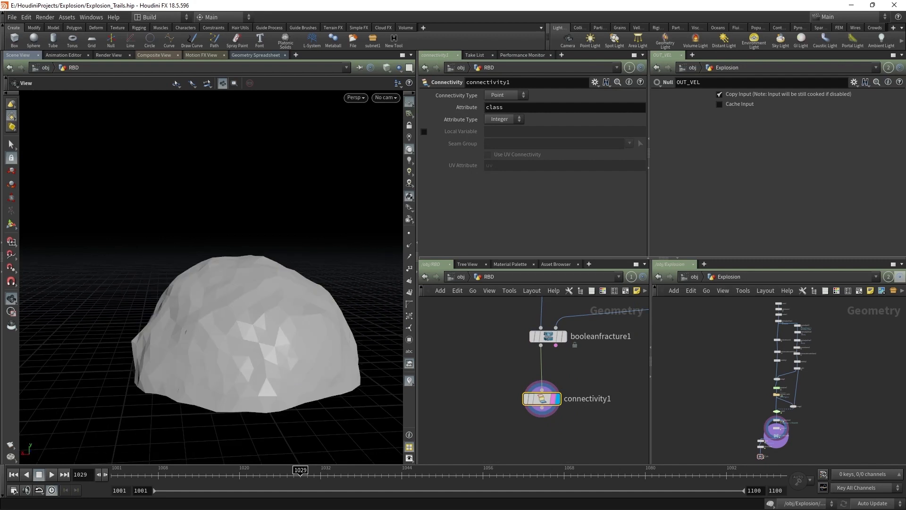
middle_drag(570, 435, 563, 384)
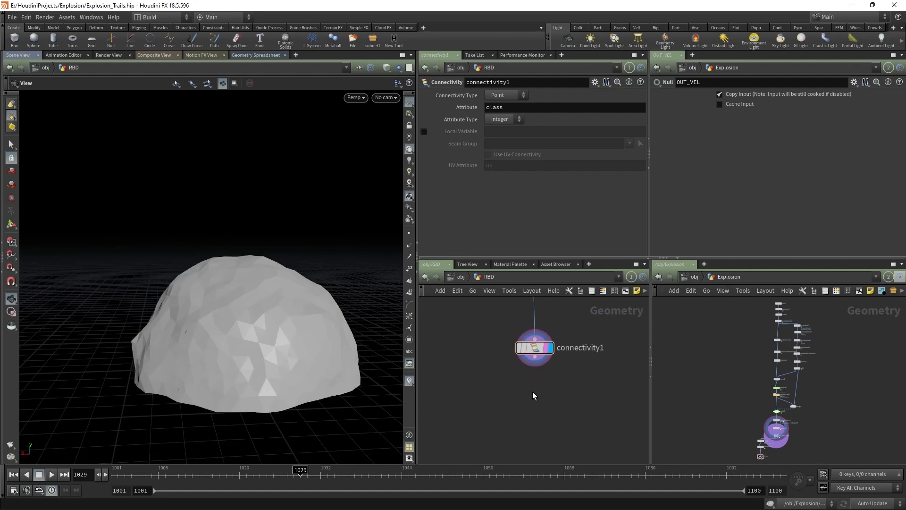
Step: Add attribwrangle1 with s@name = "debri" + itoa(i@class), running over Primitives
key(Tab)
text(at wr)
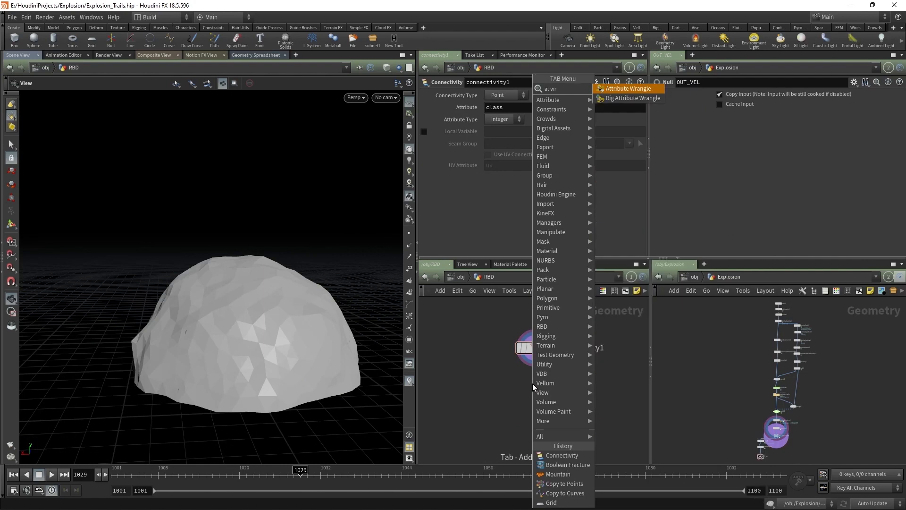
key(Return)
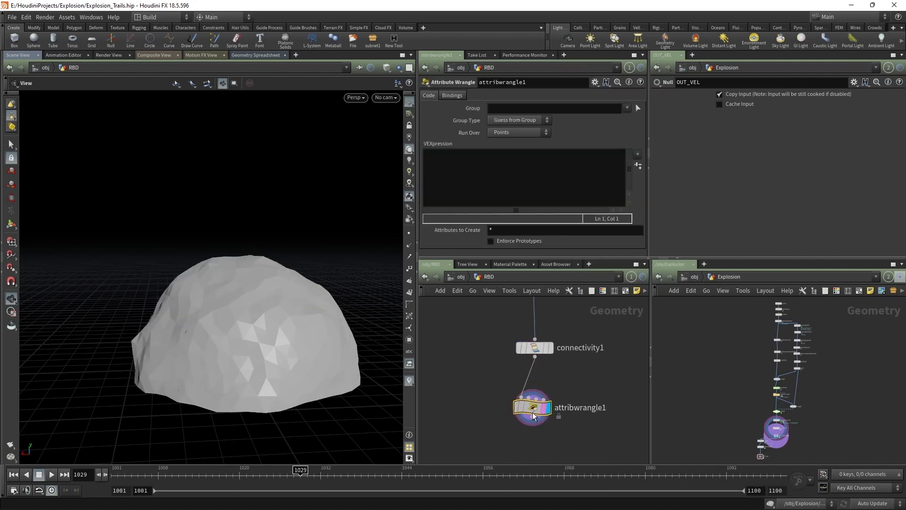
click(534, 415)
click(517, 197)
text(s@name =)
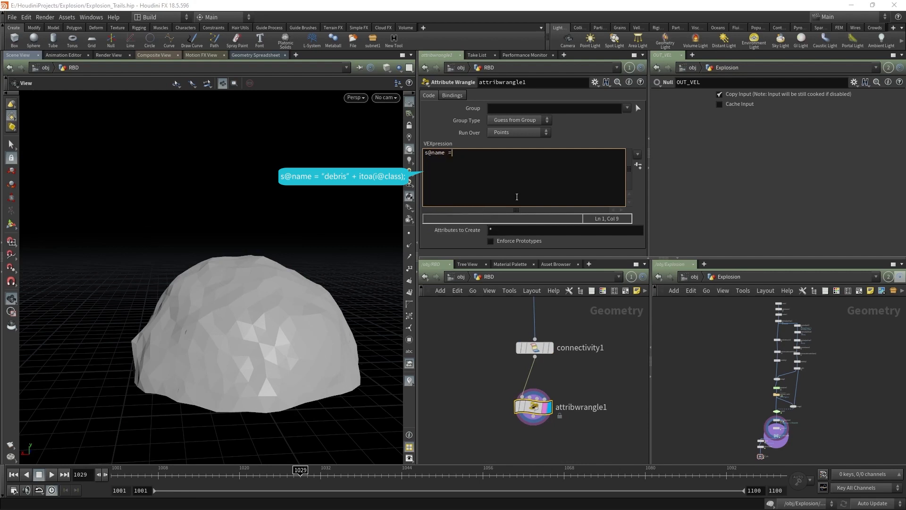
text( "debri" + itoa(i@class);)
click(497, 378)
middle_drag(497, 378, 507, 323)
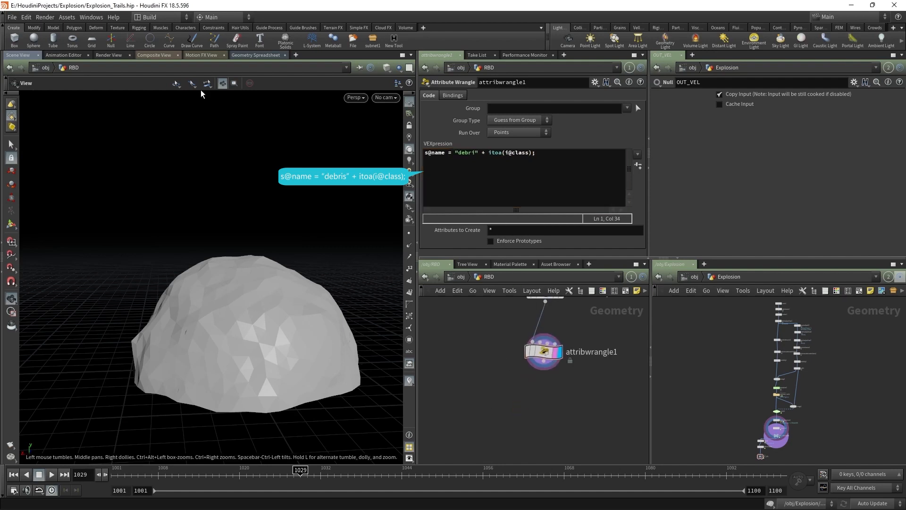
click(516, 132)
click(507, 148)
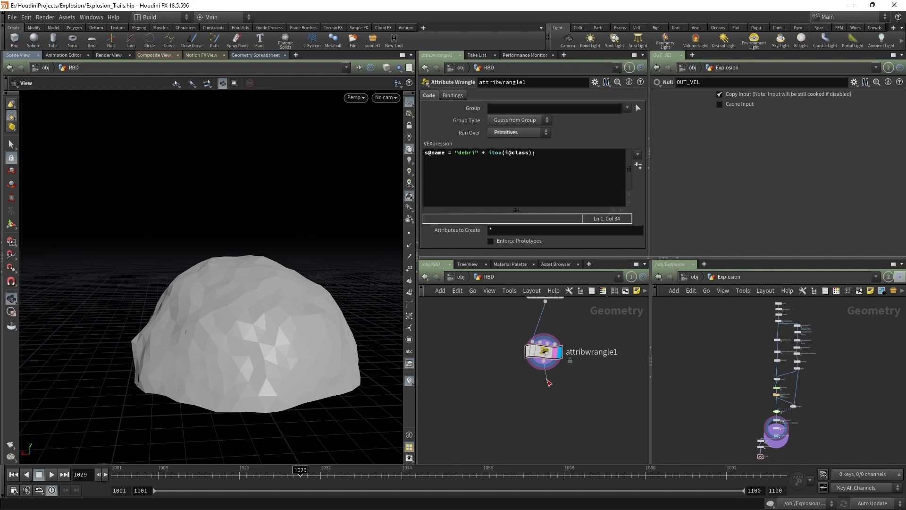
key(Tab)
text(conve)
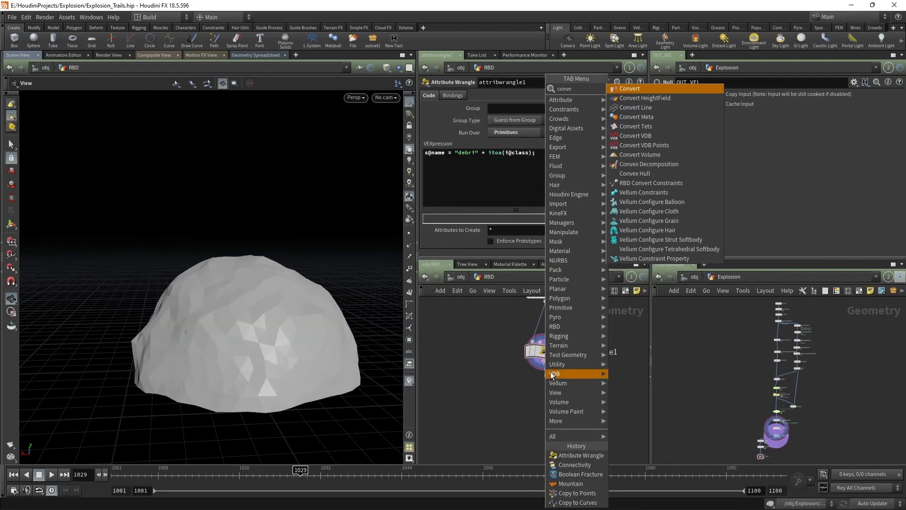
Step: Add convexdecomposition1 below the wrangle with Max Concavity set to 0.224
click(630, 166)
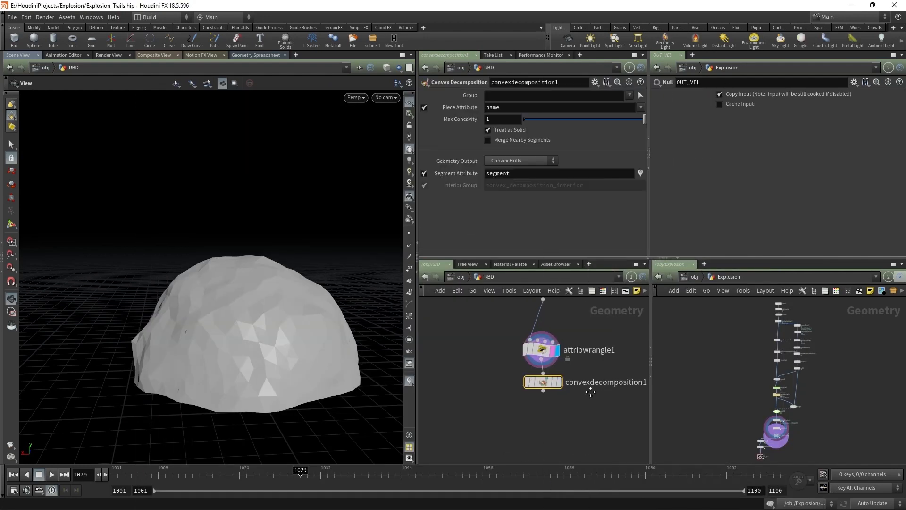
click(584, 431)
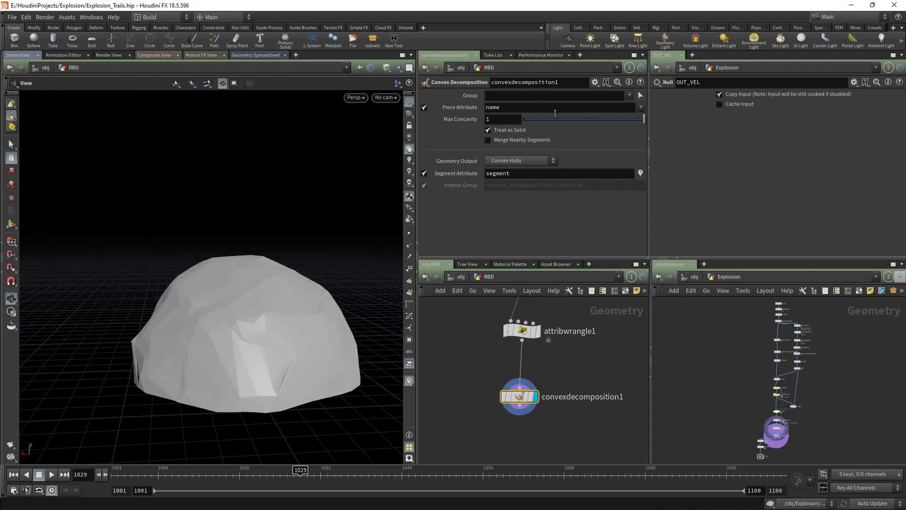
drag(644, 119, 548, 120)
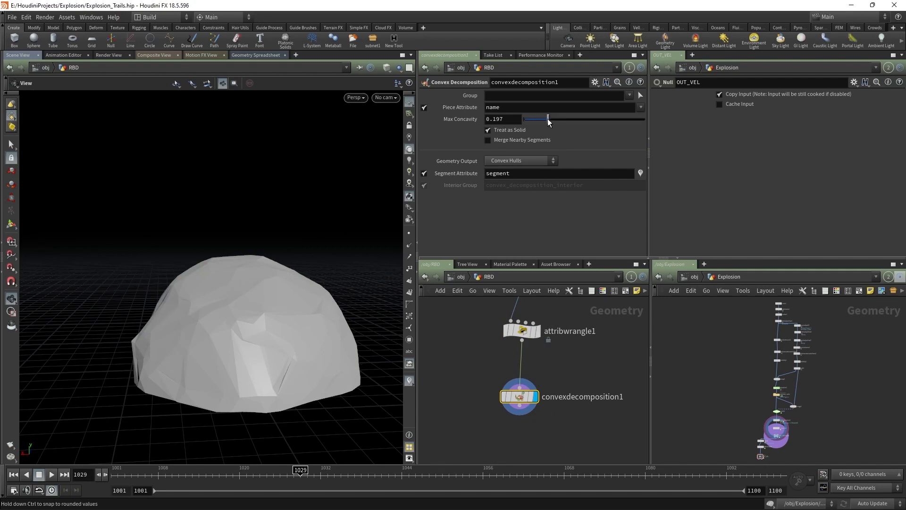
drag(604, 117, 532, 120)
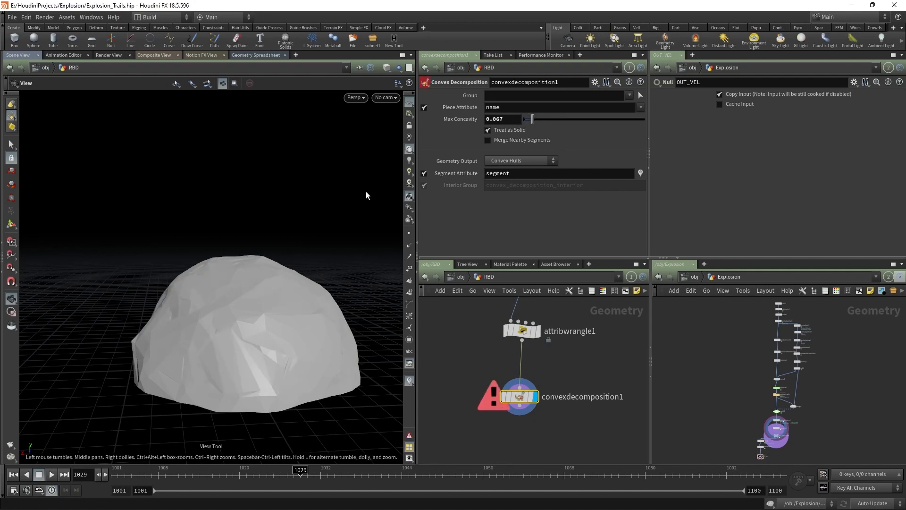
click(552, 119)
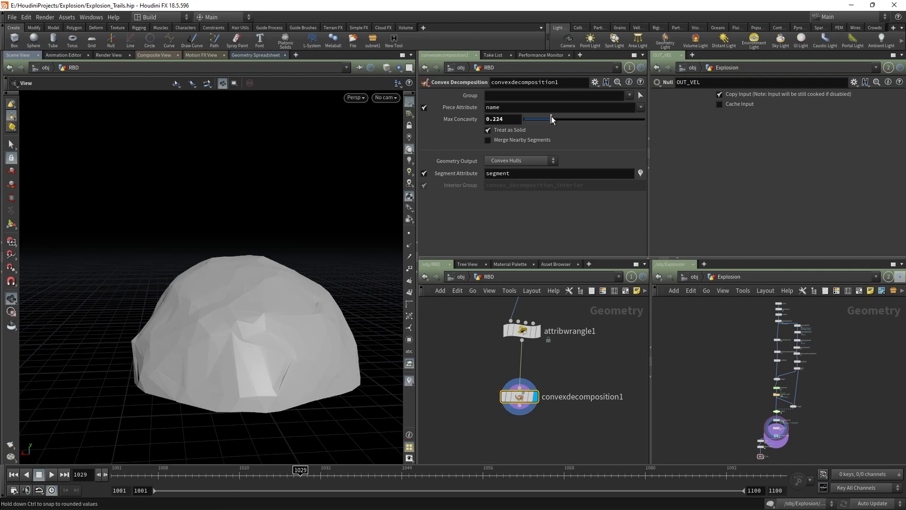
Step: Add pack1 under convexdecomposition1, packing the pieces by the name attribute
middle_drag(608, 454, 609, 418)
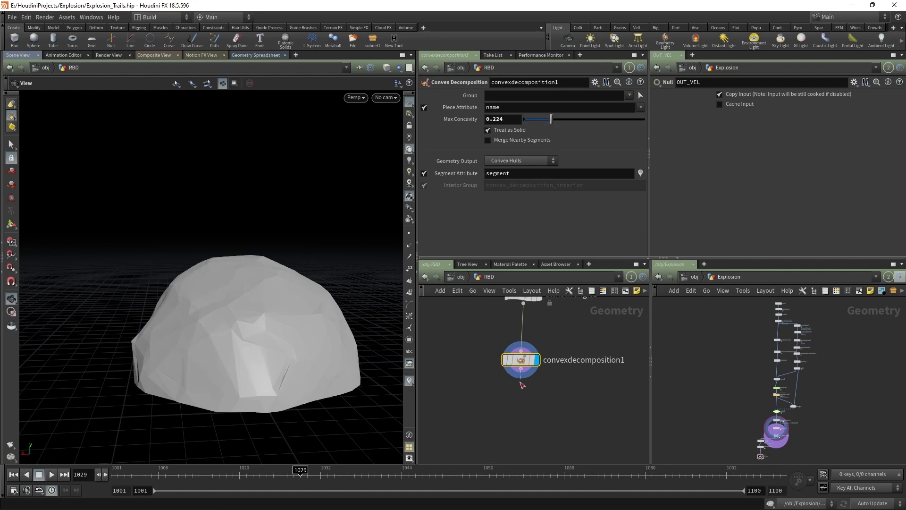
key(Tab)
text(pack)
key(Return)
click(521, 405)
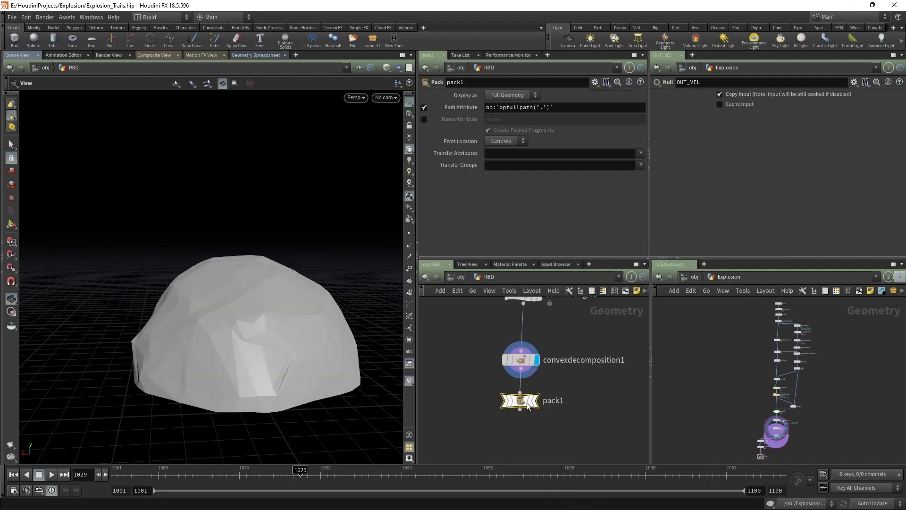
scroll(512, 396, up, 3)
click(424, 120)
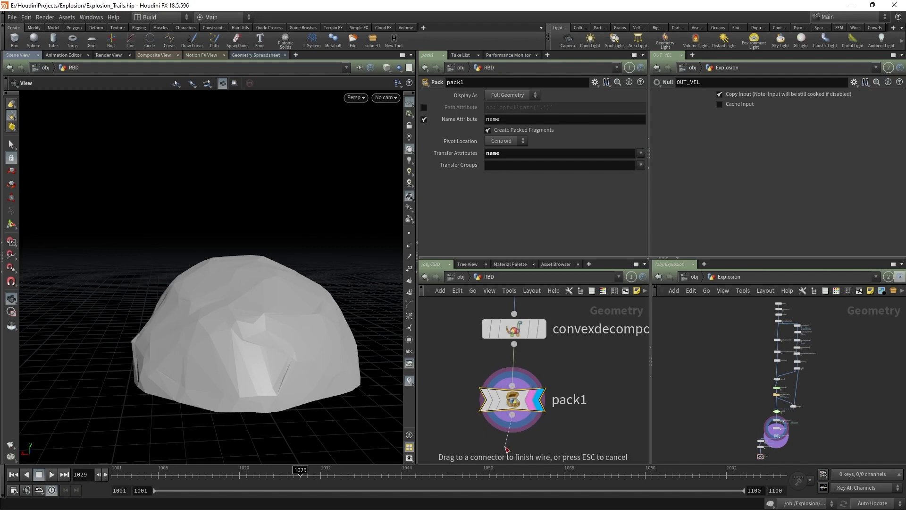
click(512, 415)
key(Tab)
text(at ra)
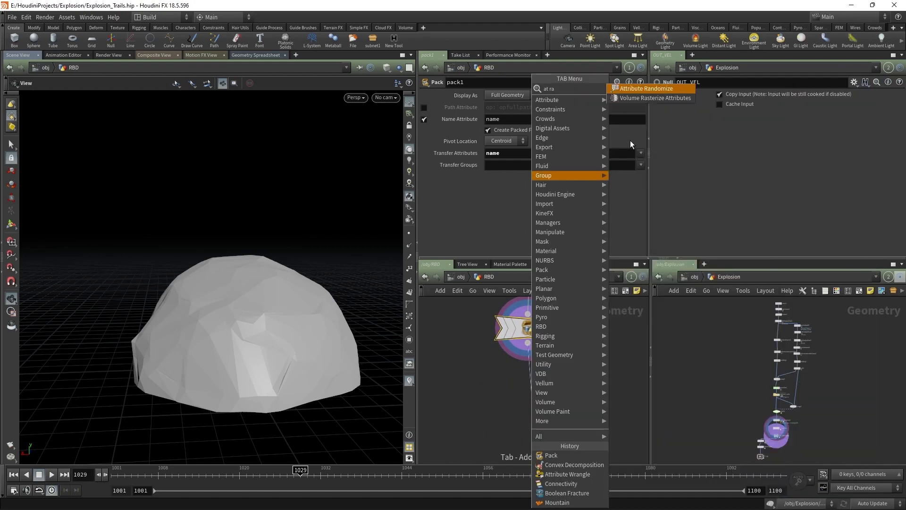
Step: Add attribrandomize2 under pack1 randomizing attribute v with Min Value -1, -1, -1
click(643, 89)
click(560, 390)
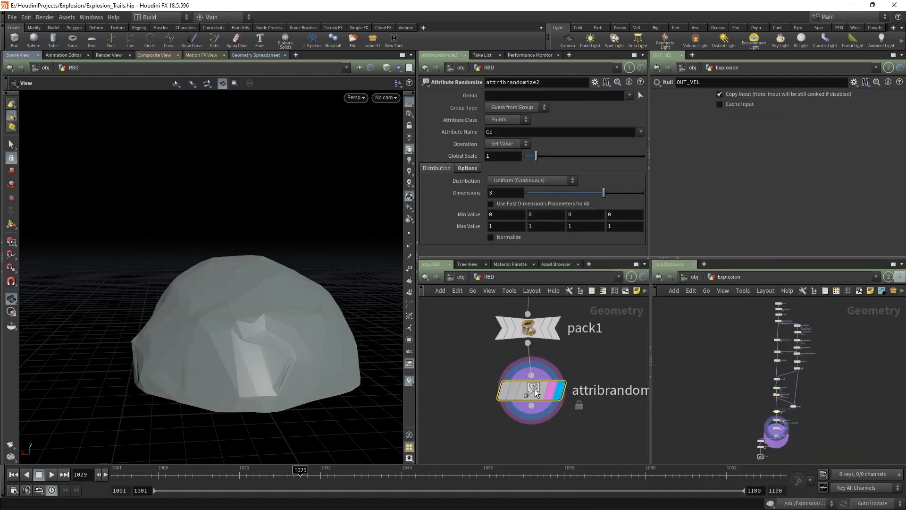
drag(534, 389, 529, 402)
drag(495, 133, 450, 133)
text(v)
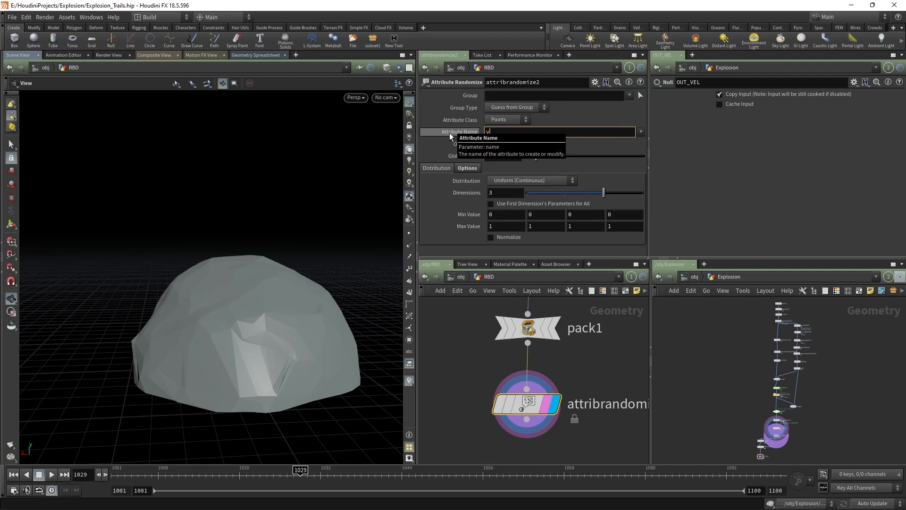
drag(495, 214, 469, 216)
text(-1)
key(Tab)
text(-1)
key(Tab)
text(-1)
click(468, 353)
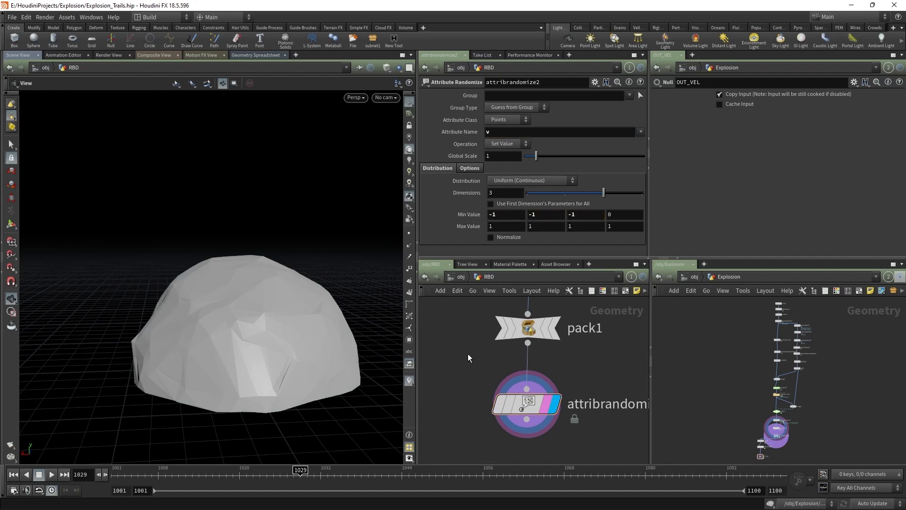
Step: Add an Attribute Promote node (attribpromote1) below attribrandomize2 and display it
scroll(474, 354, down, 3)
middle_drag(475, 354, 495, 289)
key(Tab)
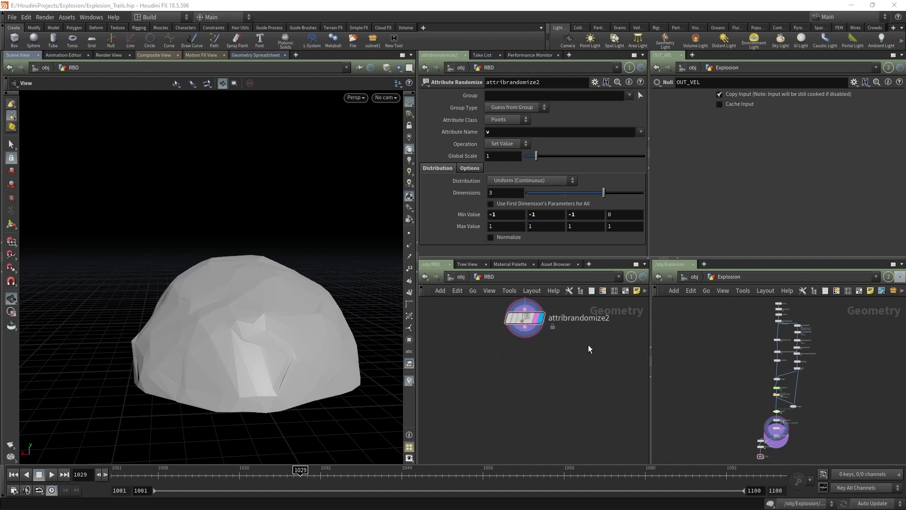
key(Tab)
text(at p)
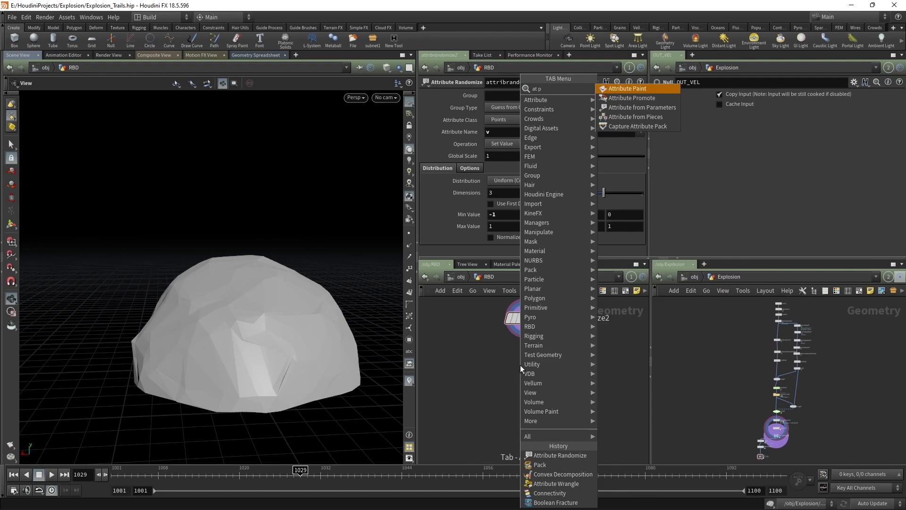
text(r)
key(Return)
click(520, 365)
scroll(520, 364, up, 4)
click(539, 366)
click(546, 367)
drag(533, 370, 536, 380)
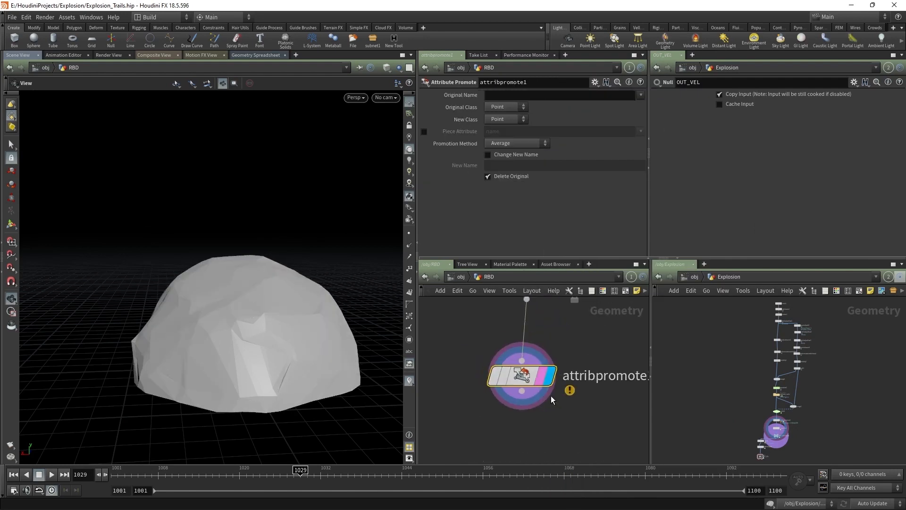
Step: Promote the name attribute from the Primitive class and check the geometry statistics
click(640, 95)
click(654, 114)
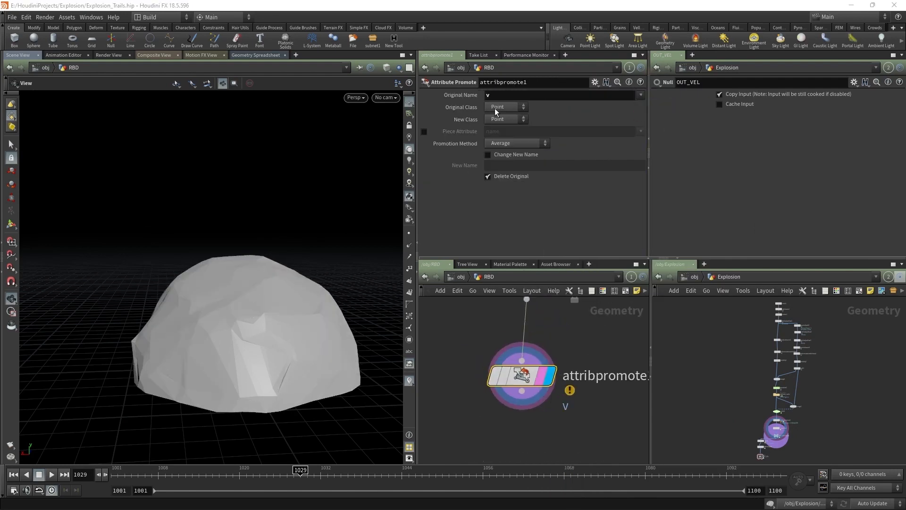
double_click(501, 98)
key(BackSpace)
click(642, 95)
click(643, 96)
click(518, 107)
click(509, 126)
click(640, 95)
click(648, 108)
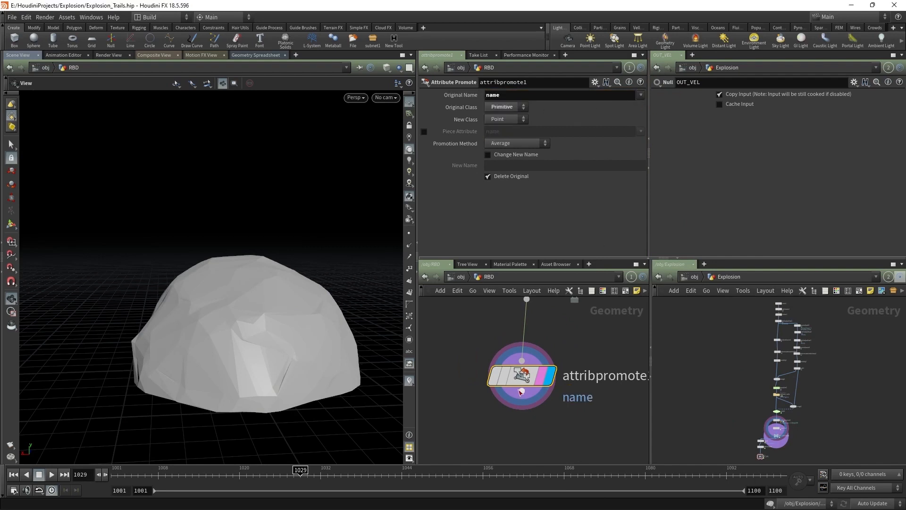
middle_click(521, 386)
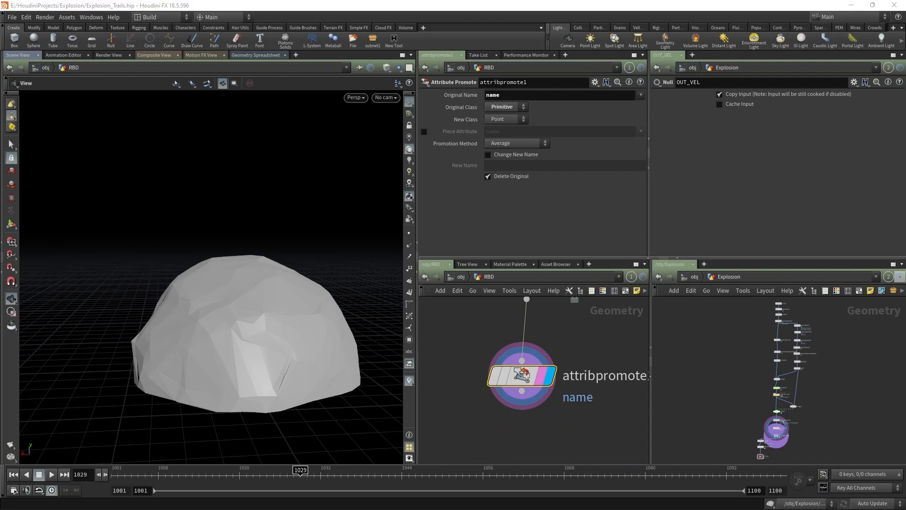
Step: Begin adding a DOP Network node below attribpromote1
scroll(549, 377, down, 3)
key(Tab)
text(dopn)
key(Return)
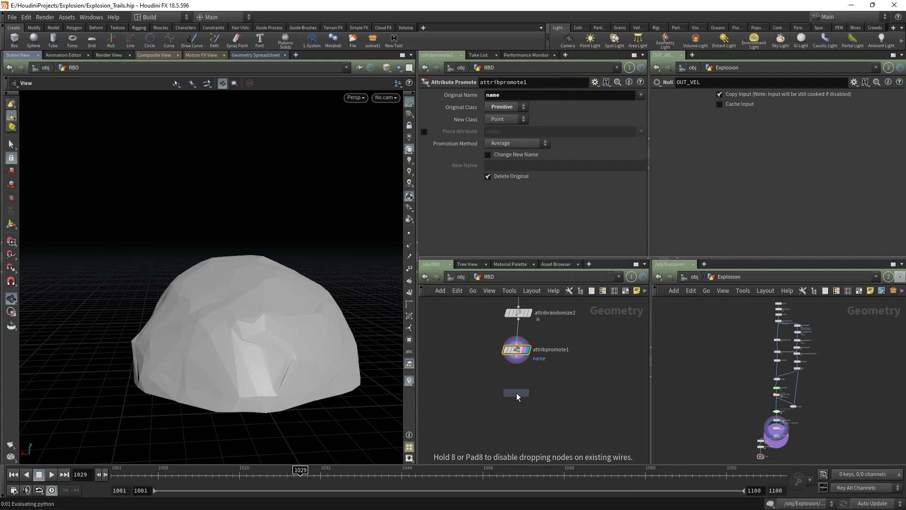
Step: Place dopnet1 beneath attribpromote1 and set its display flag, leaving the viewport empty
click(516, 393)
drag(516, 356, 511, 389)
scroll(529, 394, up, 3)
click(525, 374)
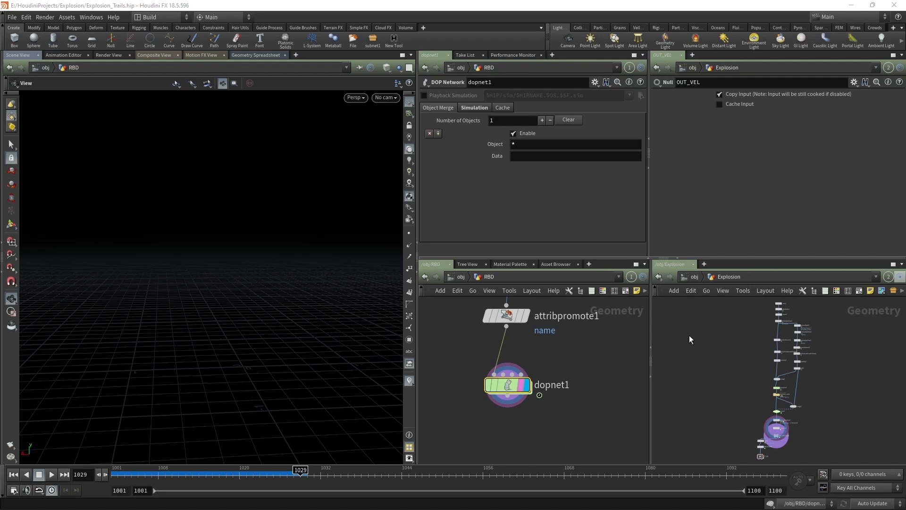
Step: Inside dopnet1, add gravity1 above the output and a Rigid Body Solver above it
double_click(515, 359)
scroll(502, 364, down, 1)
middle_drag(502, 364, 510, 384)
scroll(513, 384, down, 1)
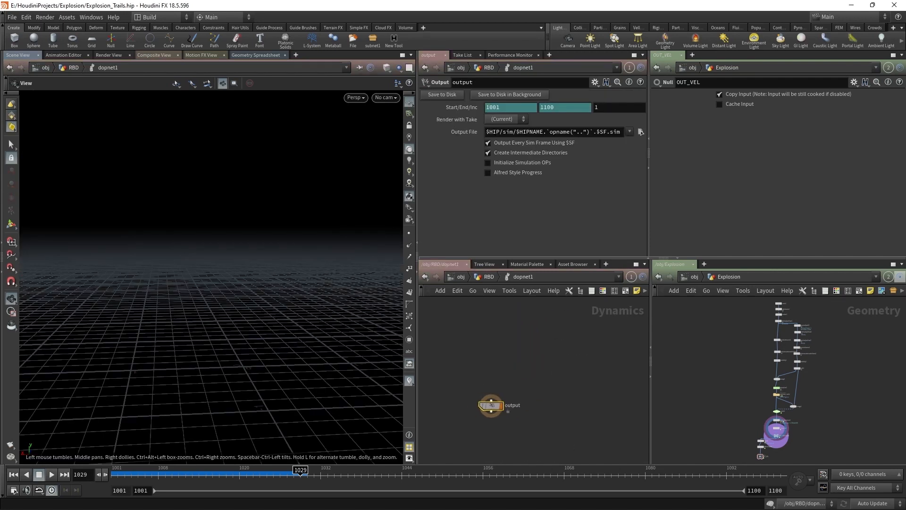
click(491, 398)
key(Tab)
text(grav)
key(Return)
click(491, 367)
key(Tab)
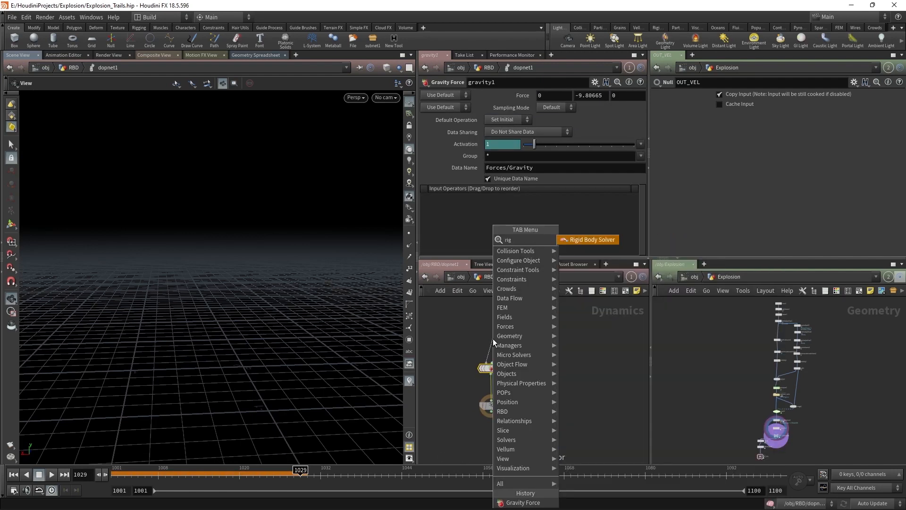
key(Escape)
click(493, 339)
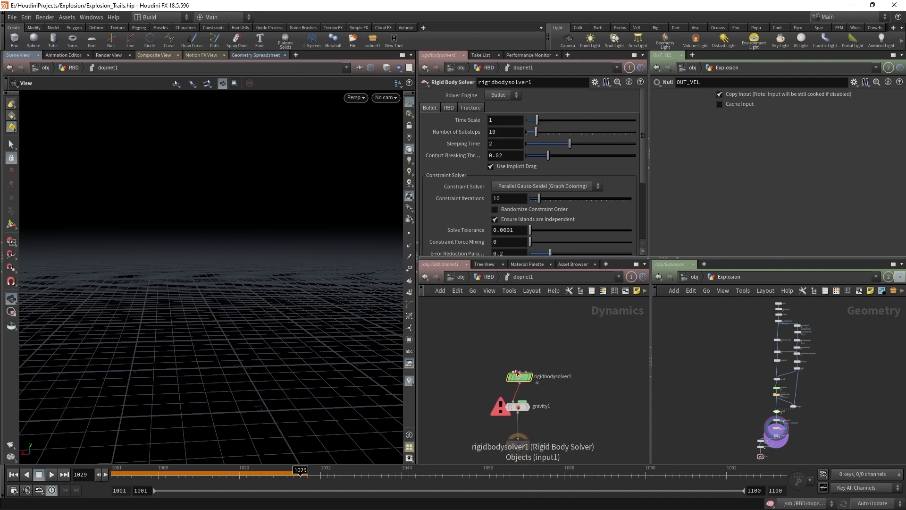
Step: Add rbdpackedobject1 feeding the solver, with Geometry Source set to First Context Geometry
key(Tab)
text(rbd pac)
key(Return)
click(489, 325)
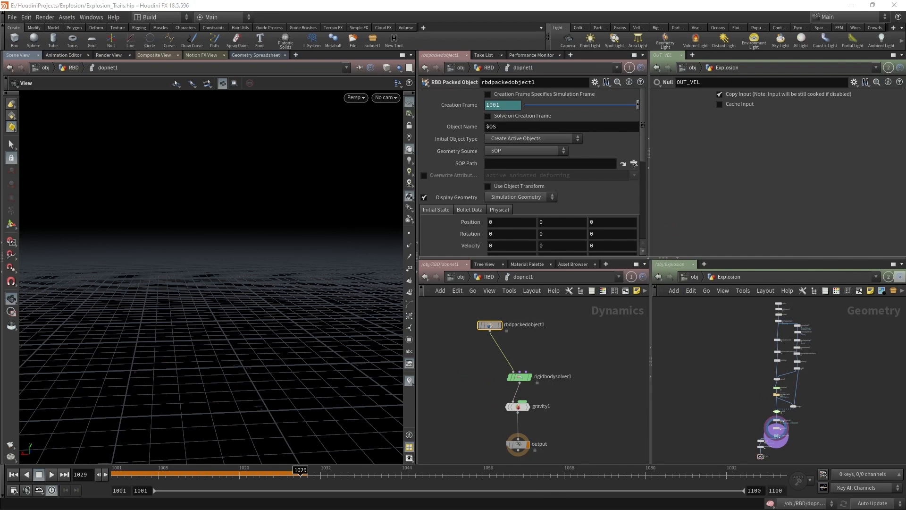
click(526, 150)
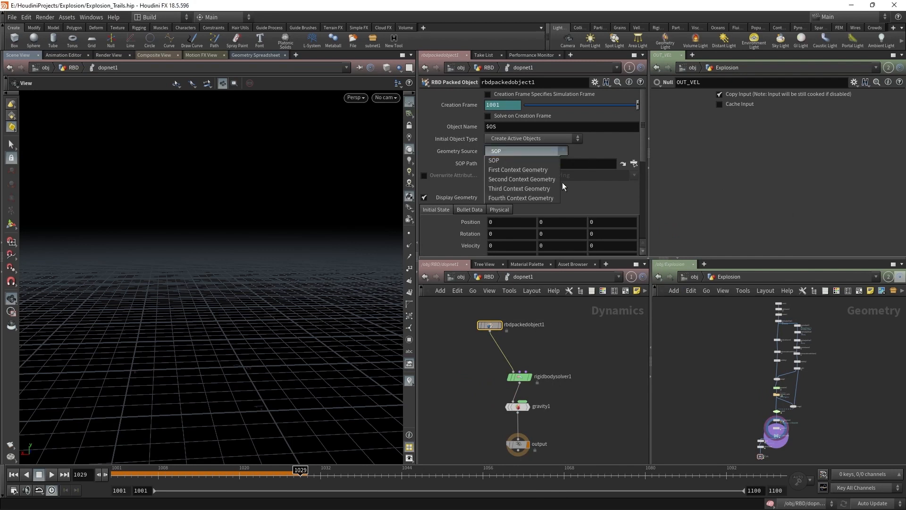
click(542, 166)
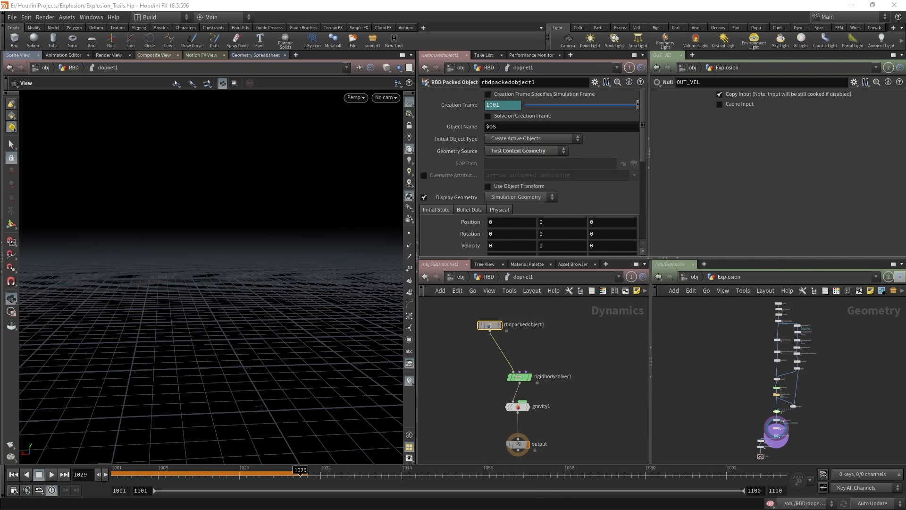
Step: Review the Bullet collision settings, keeping Convex Hull as the collision shape
click(470, 209)
scroll(494, 206, down, 2)
click(512, 218)
click(514, 222)
scroll(528, 225, down, 4)
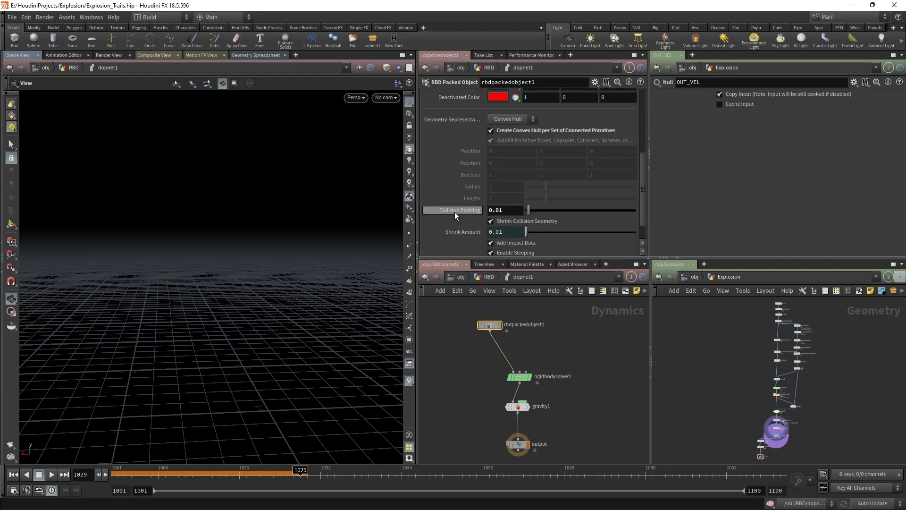
scroll(446, 184, up, 2)
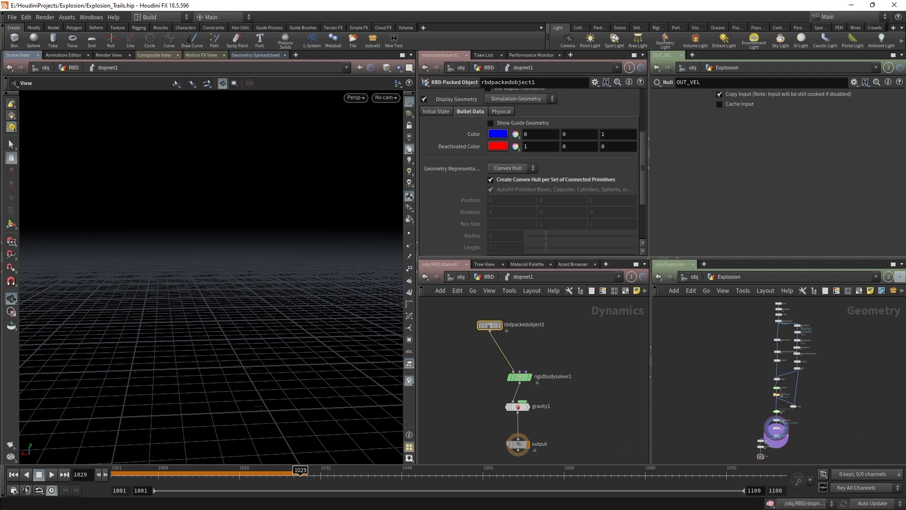
click(436, 112)
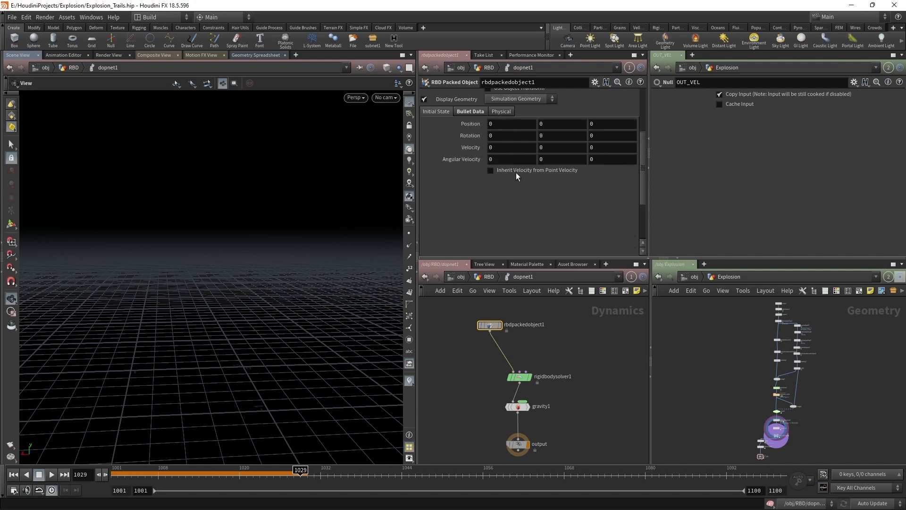
scroll(498, 206, up, 3)
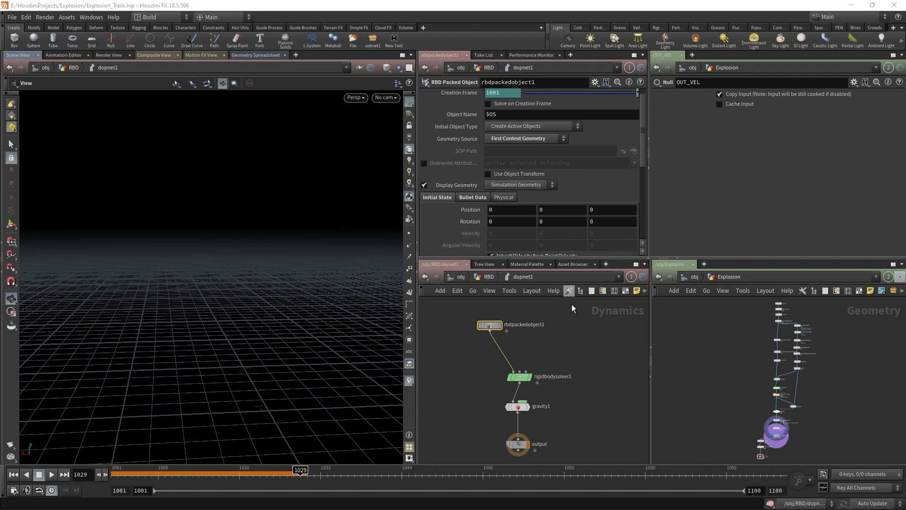
middle_drag(569, 368, 536, 368)
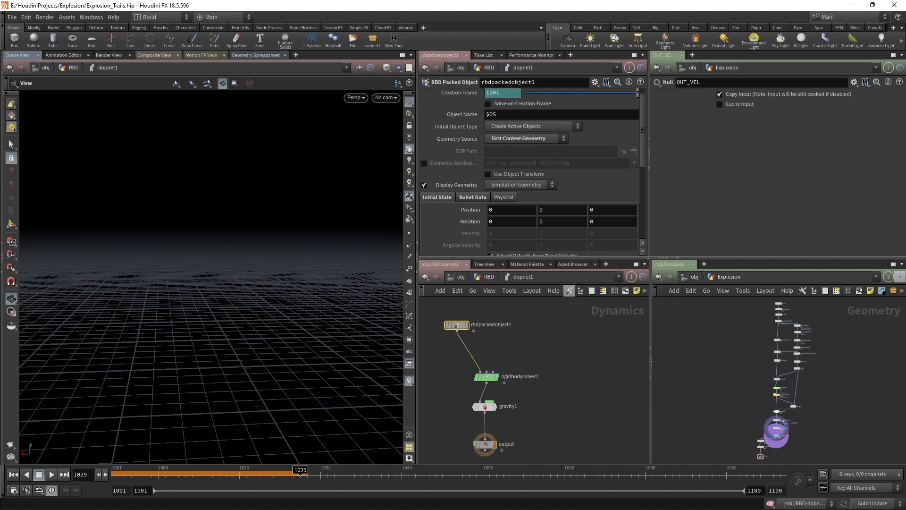
Step: Add a Merge node feeding rigidbodysolver1 and a POP Drag node wired into merge1
click(486, 372)
key(Tab)
text(me)
key(Return)
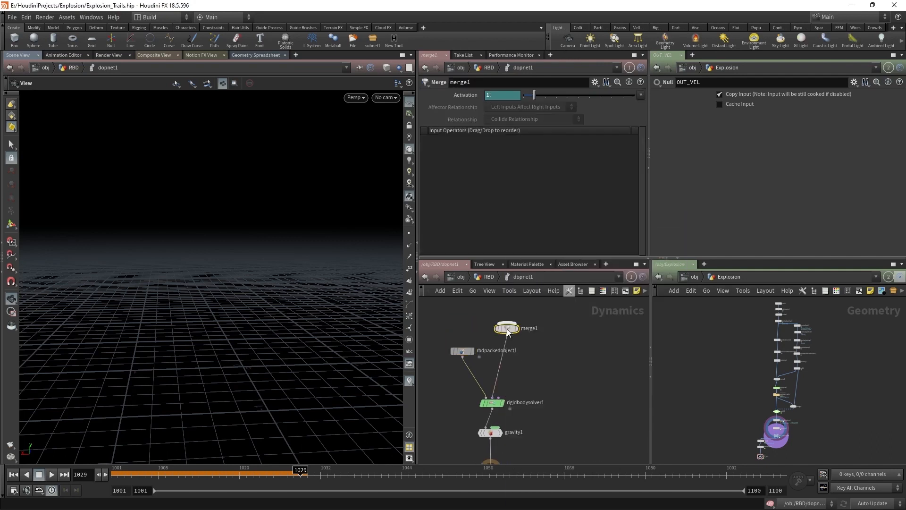
click(525, 360)
key(Tab)
text(pop drag)
key(Return)
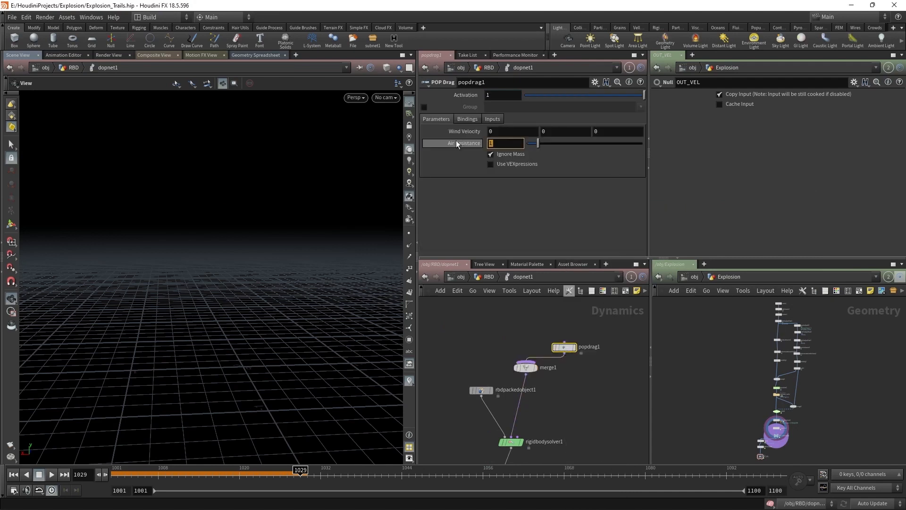
Step: Set popdrag1's air resistance to .005 with Ignore Mass on, then wire from rigidbodysolver1's output
mouse_move(457, 141)
key(Return)
click(499, 144)
key(BackSpace)
key(Return)
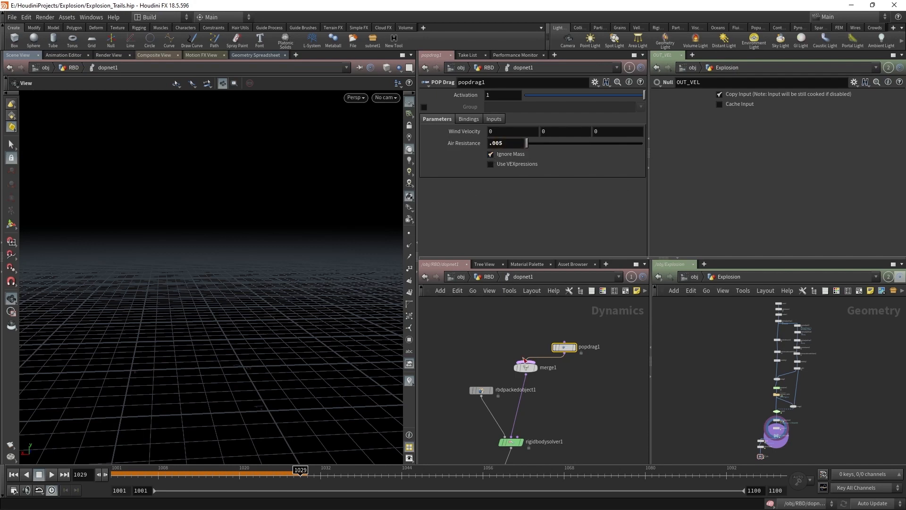
key(F2)
drag(564, 347, 532, 341)
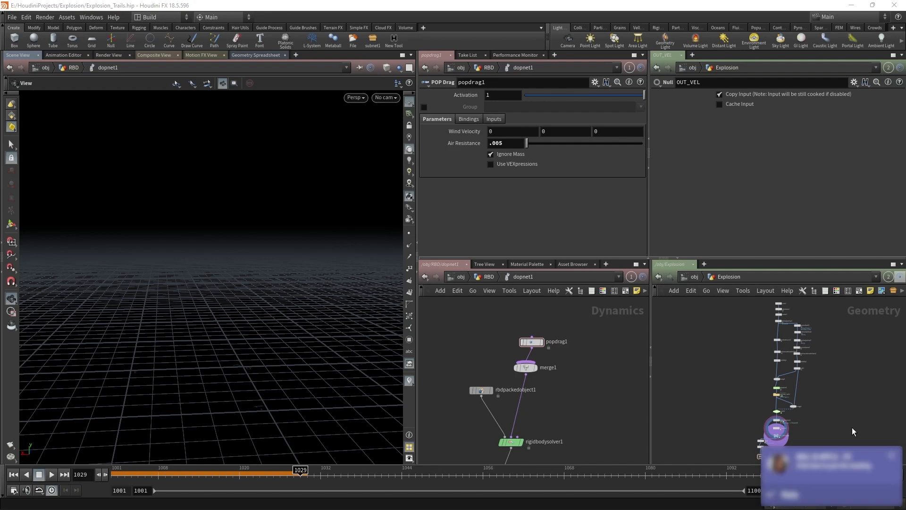
click(893, 458)
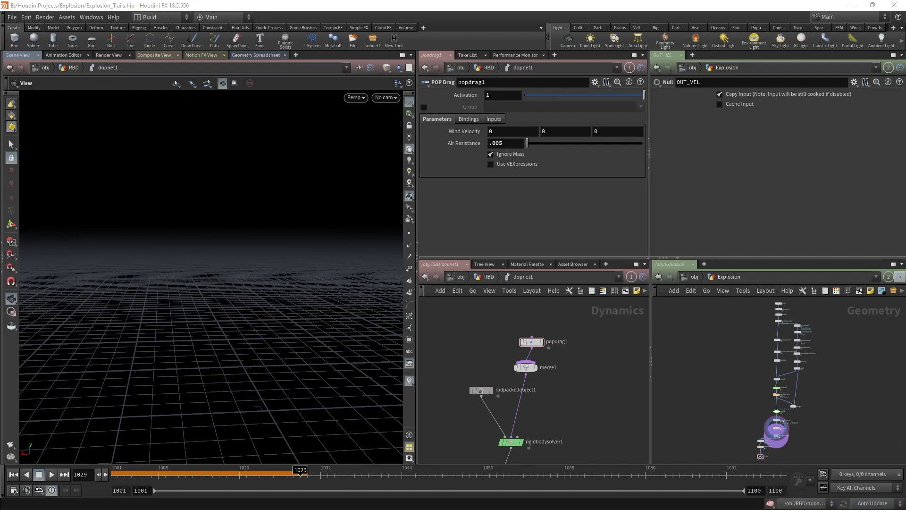
click(511, 447)
click(591, 415)
Step: Add a SOP Solver from rigidbodysolver1's output and shift it up and right
text(sop sol)
key(Return)
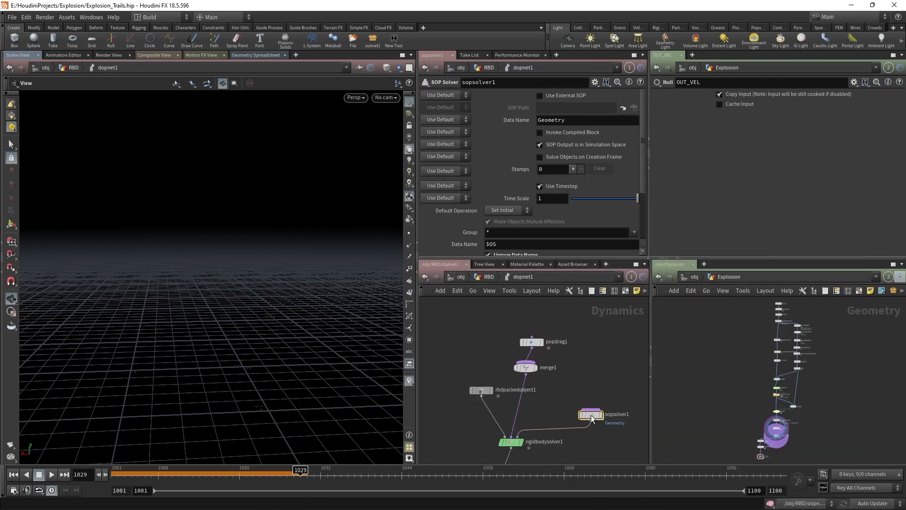
drag(592, 418, 606, 401)
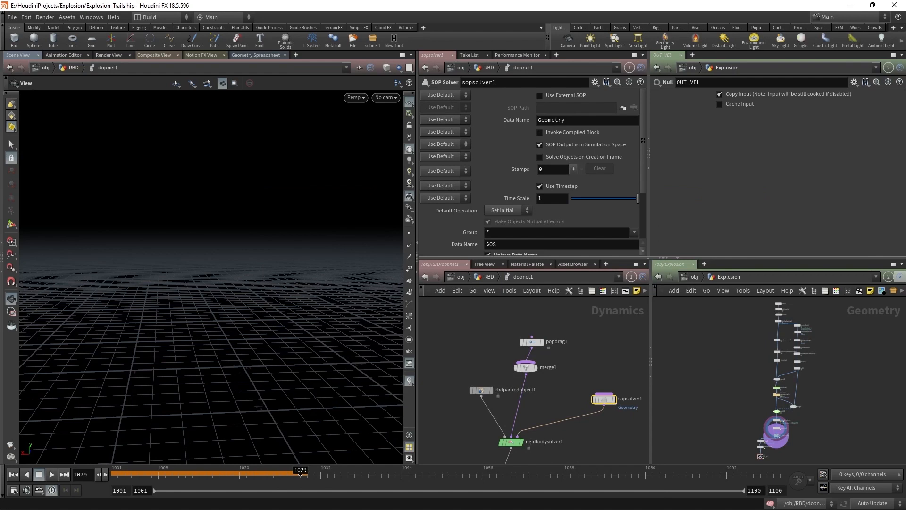
scroll(608, 403, up, 2)
scroll(573, 368, down, 1)
middle_drag(583, 392, 530, 372)
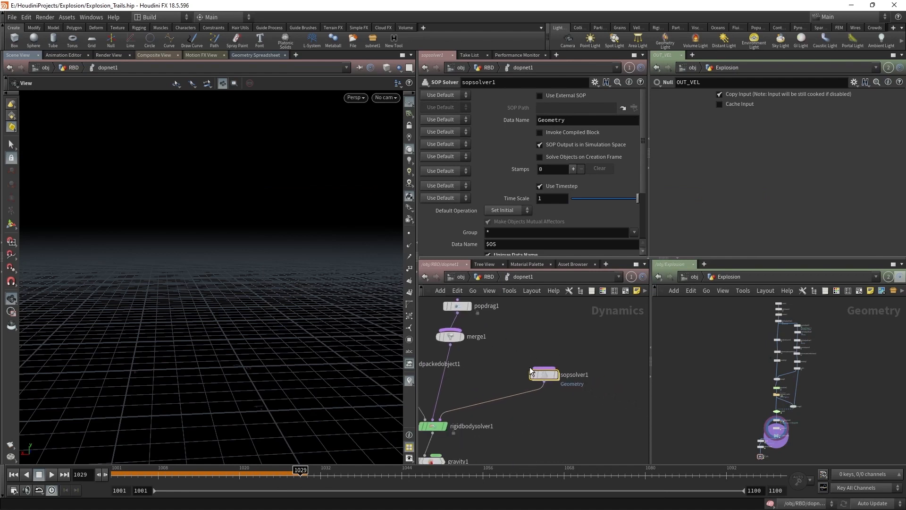
scroll(530, 372, up, 1)
Step: Rewind and stop the simulation at frame 1001
click(14, 474)
right_drag(215, 392, 158, 483)
click(13, 475)
scroll(476, 439, down, 3)
middle_drag(458, 450, 554, 370)
scroll(526, 399, up, 1)
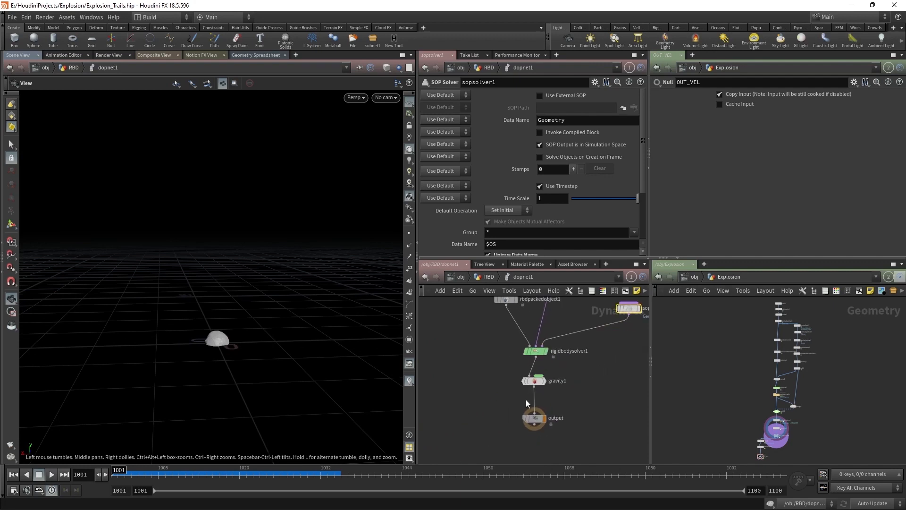
Step: Add merge2 between gravity1 and output
key(Tab)
text(m)
key(Return)
scroll(556, 412, up, 2)
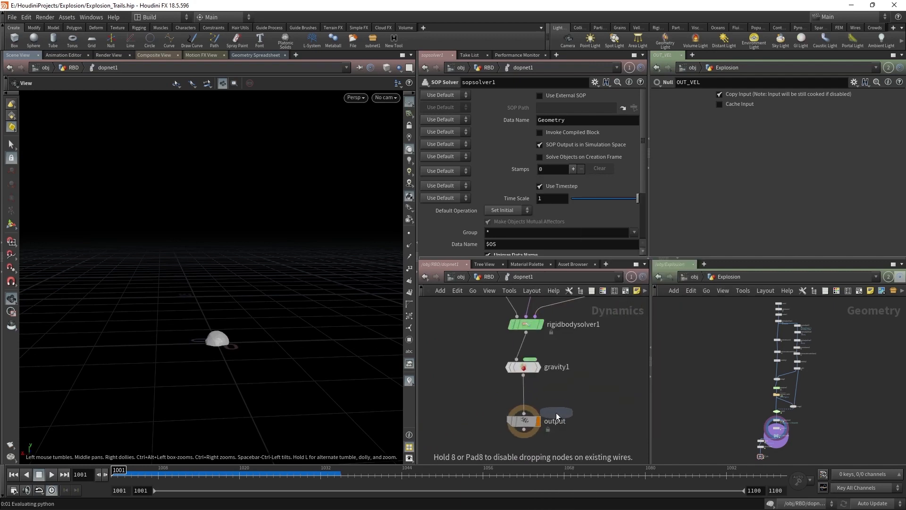
click(525, 394)
Step: Add groundplane1 wired into merge2 with Display Proxy Geometry turned off
key(Tab)
text(ground)
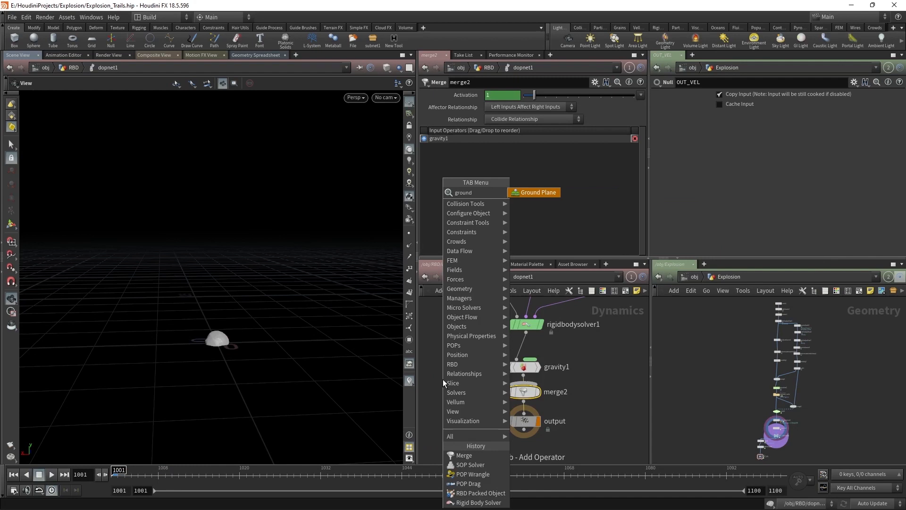
key(Return)
click(448, 363)
drag(480, 433, 520, 420)
click(520, 420)
drag(448, 372, 518, 409)
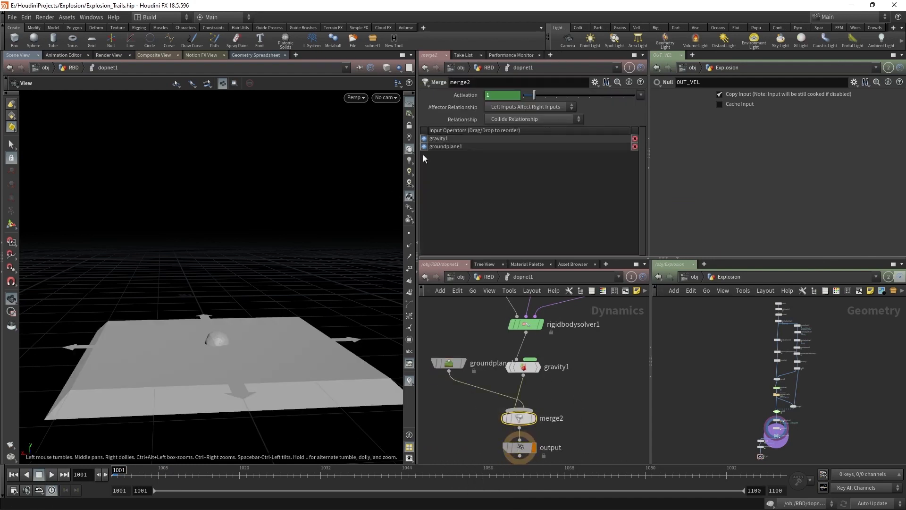
click(473, 362)
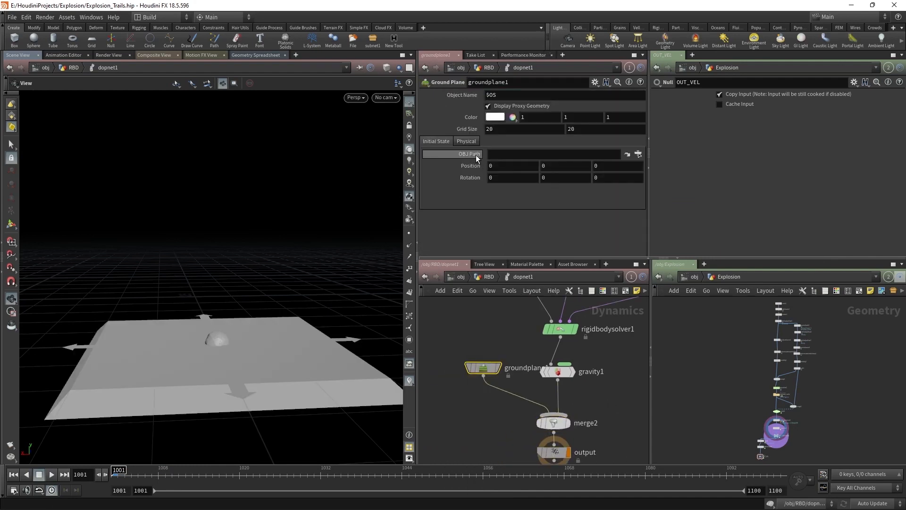
click(493, 106)
drag(479, 367, 442, 368)
Step: Play and scrub the simulation to watch the rock land on the ground, returning to frame 1001
click(553, 422)
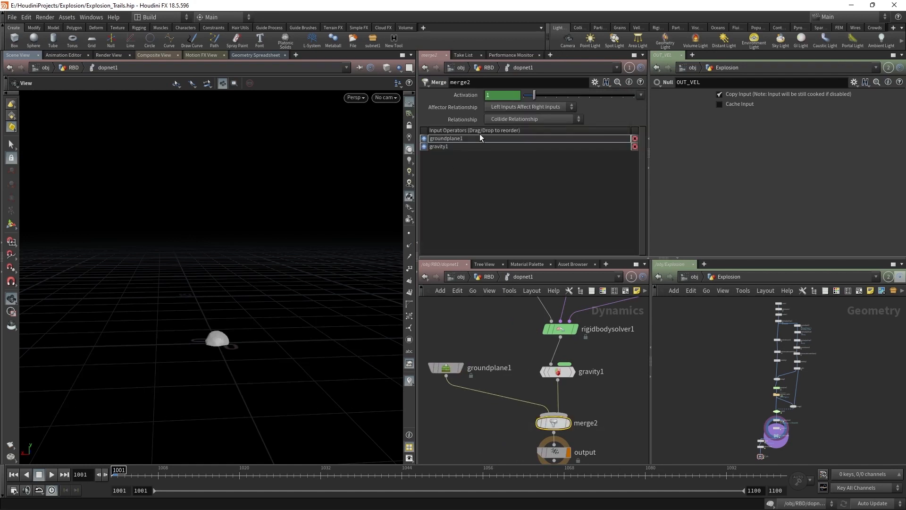
scroll(502, 352, up, 2)
click(51, 474)
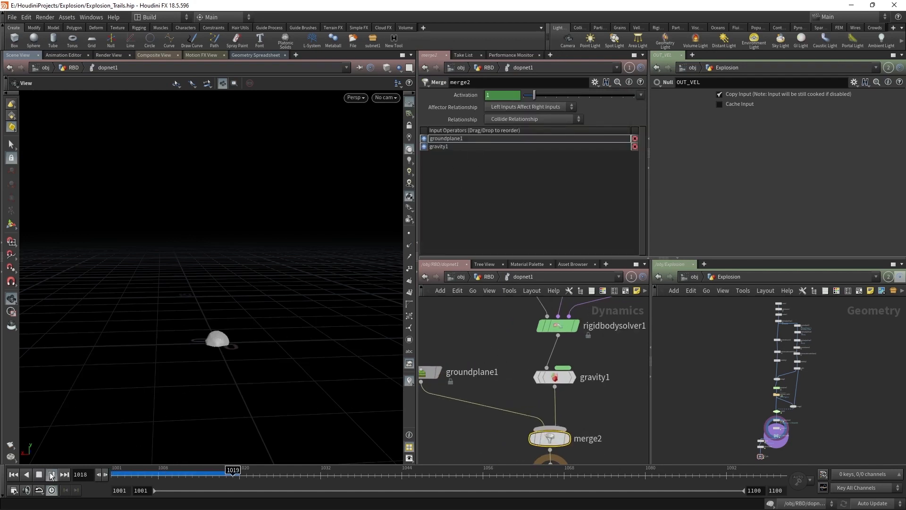
drag(255, 474, 375, 472)
right_drag(182, 336, 319, 294)
drag(320, 295, 331, 328)
key(shift+w)
key(shift+w)
middle_drag(334, 311, 277, 322)
right_drag(277, 322, 283, 366)
middle_drag(477, 401, 517, 402)
key(shift+w)
key(shift+w)
mouse_move(309, 472)
mouse_down()
mouse_move(113, 470)
mouse_move(383, 464)
mouse_move(101, 412)
mouse_up()
scroll(512, 371, down, 3)
middle_drag(510, 371, 376, 427)
Step: Dive inside sopsolver1
drag(533, 383, 498, 341)
scroll(506, 357, up, 3)
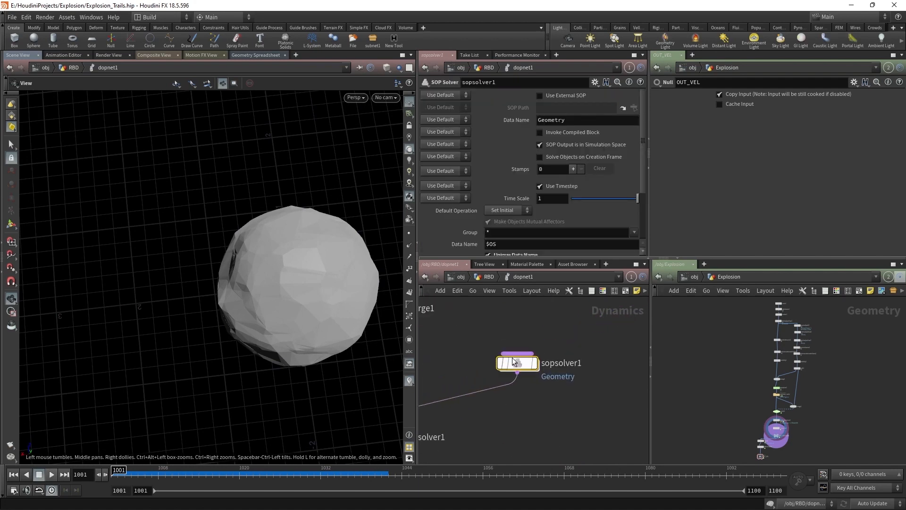
double_click(513, 362)
scroll(500, 357, up, 2)
Step: Add an Attribute Wrangle after dop_geometry and start entering i@active = 1 in its VEXpression
click(507, 350)
key(Tab)
text(avt)
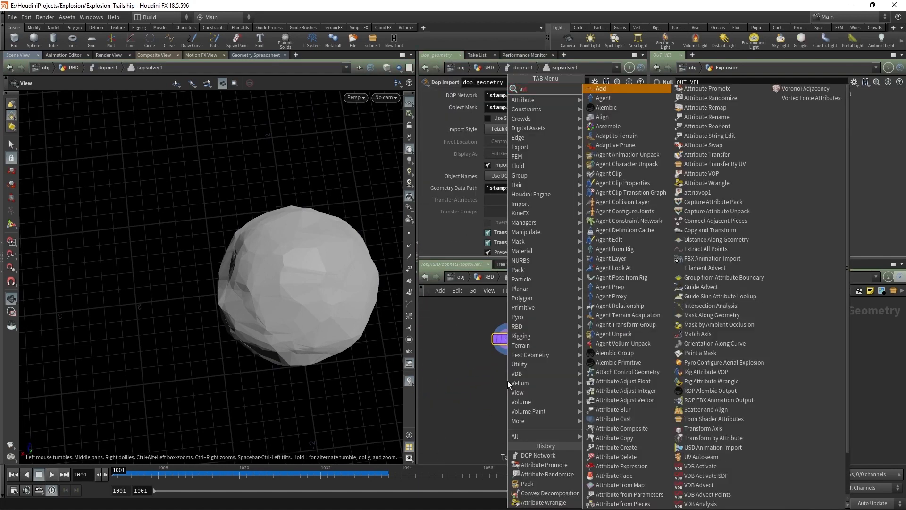
key(BackSpace)
text(w)
key(Return)
key(Return)
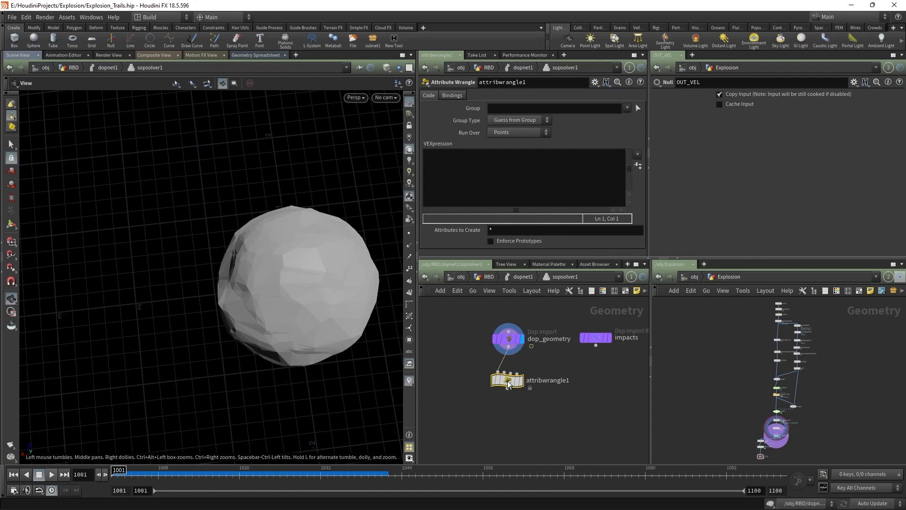
click(498, 164)
text(i@actov)
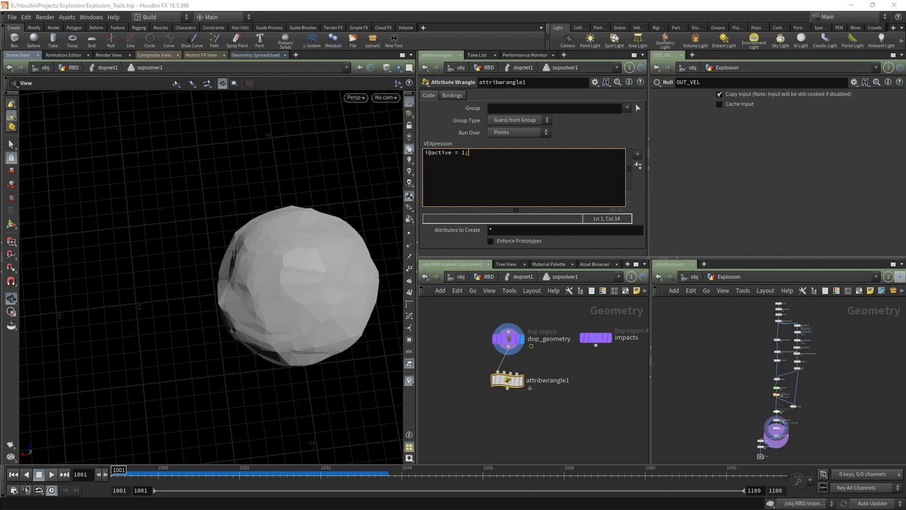
Step: Return to the RBD object network and add a Sphere node beside dopnet1
key(u)
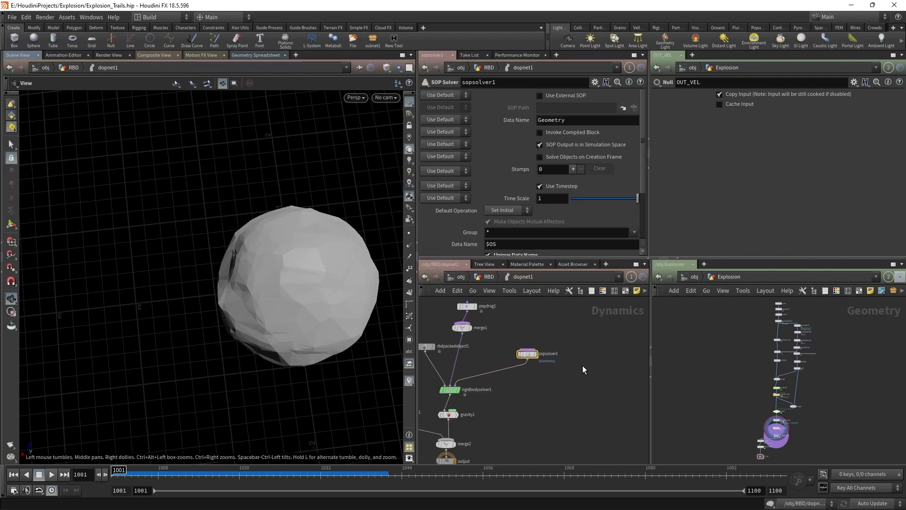
click(480, 278)
drag(525, 355, 519, 400)
key(Tab)
text(s)
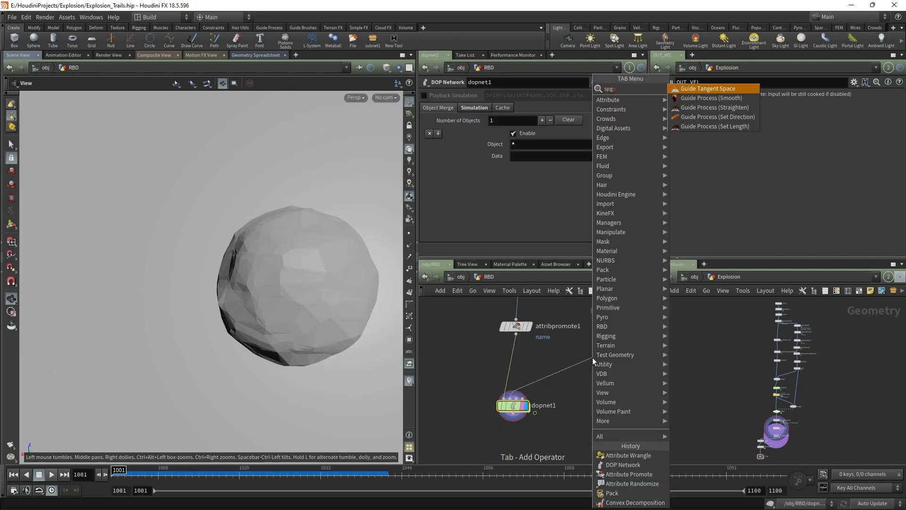
text(pher)
key(Return)
click(593, 358)
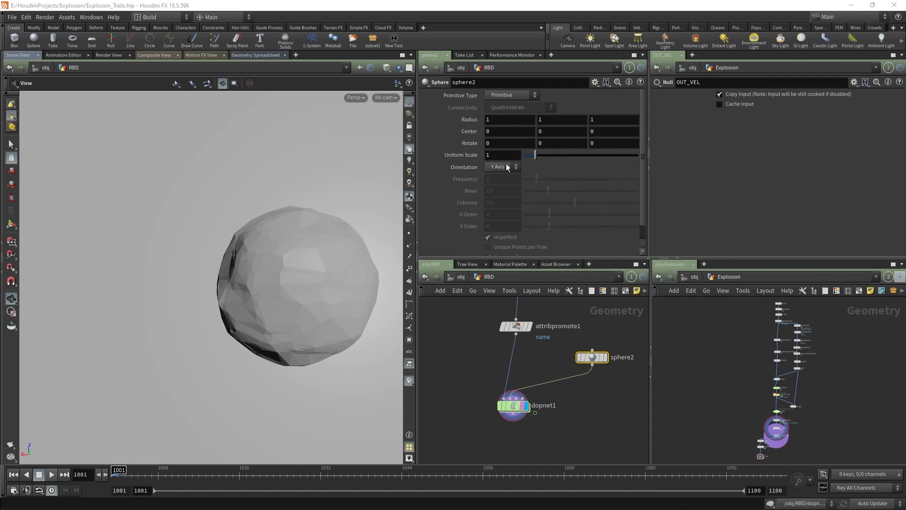
Step: Make sphere2 a Polygon sphere with frequency 10
click(496, 98)
click(495, 96)
click(496, 114)
drag(546, 180, 658, 248)
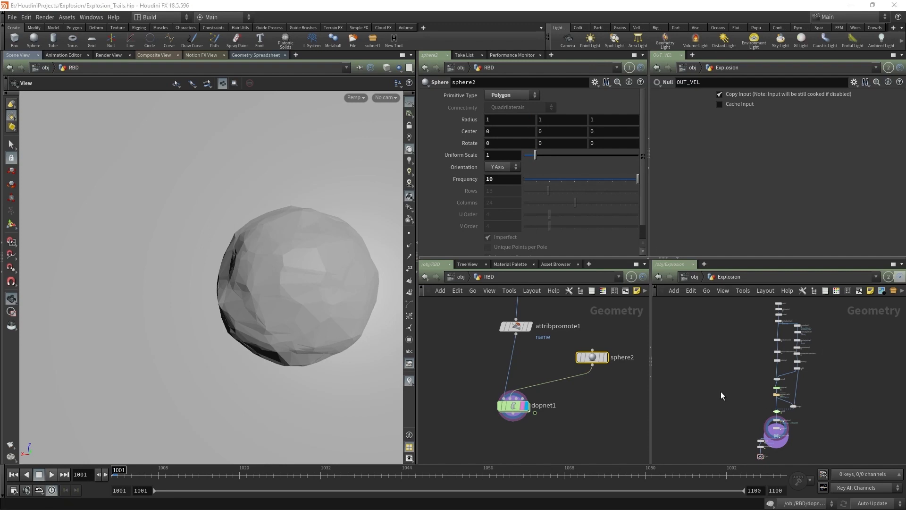
scroll(553, 379, down, 3)
drag(533, 393, 531, 439)
click(579, 400)
key(Tab)
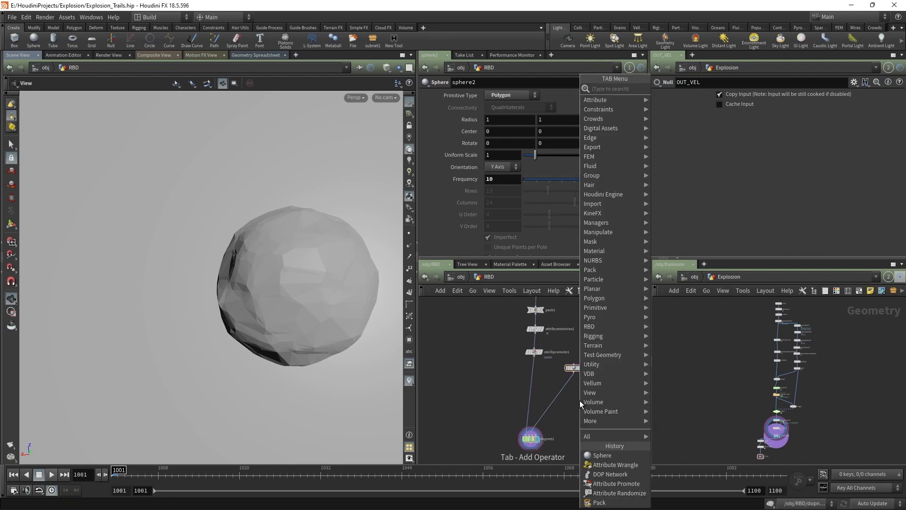
Step: Add mountain3 under sphere2 with Height 1.23 and Element Size 1.15
text(mount)
key(Return)
click(550, 384)
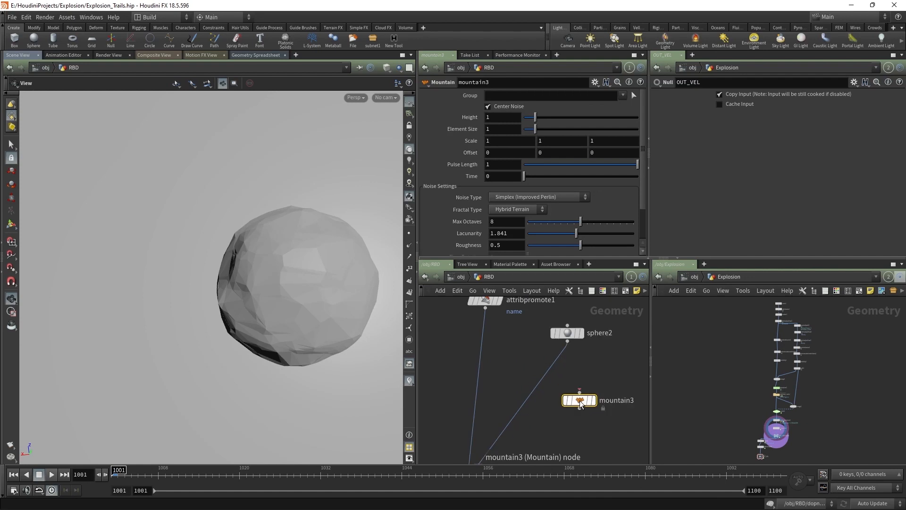
drag(548, 384, 569, 384)
click(580, 381)
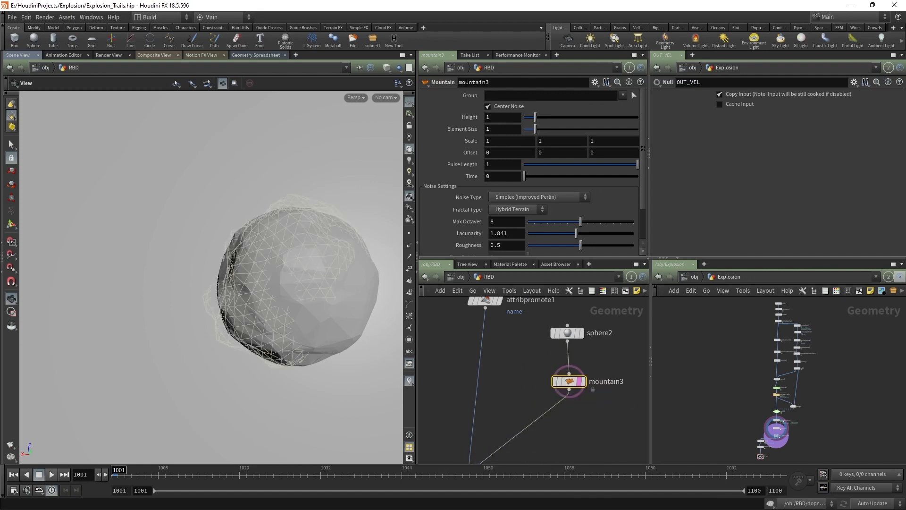
click(506, 120)
text(.23)
click(496, 130)
text(.15)
key(Return)
Step: Display mountain3 and inspect the lumpy rock with wireframe over shaded
scroll(578, 382, up, 2)
click(587, 381)
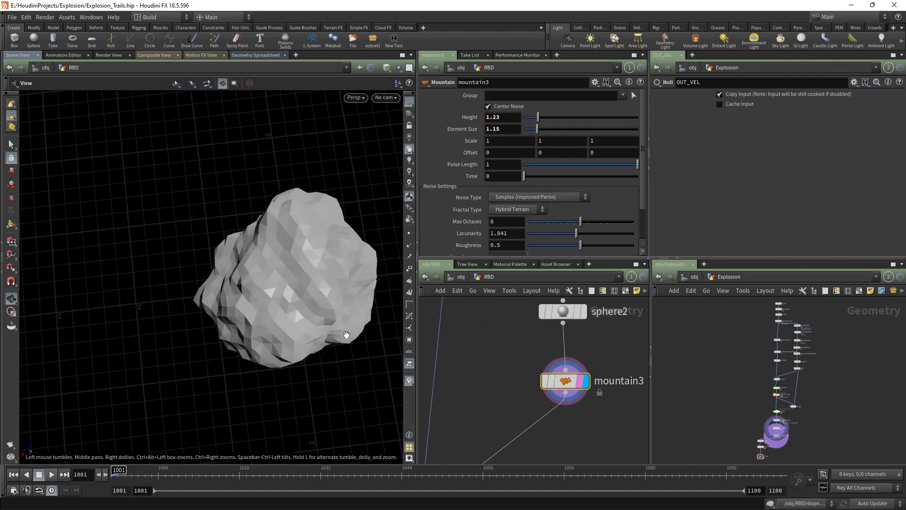
key(space+f)
drag(236, 354, 206, 302)
mouse_move(207, 302)
right_down()
mouse_move(298, 243)
mouse_move(303, 319)
right_up()
key(shift+w)
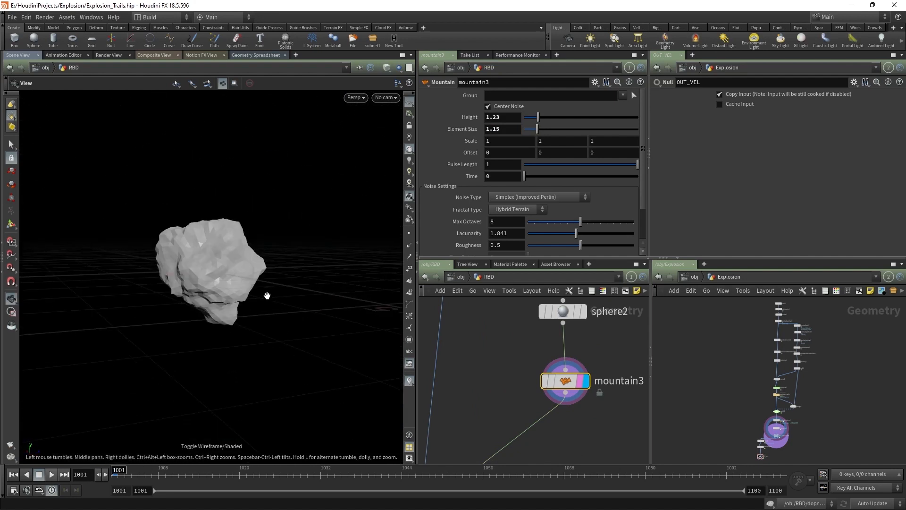
drag(256, 291, 174, 287)
key(shift+w)
key(shift+w)
drag(276, 278, 174, 287)
middle_drag(513, 420, 526, 397)
key(Tab)
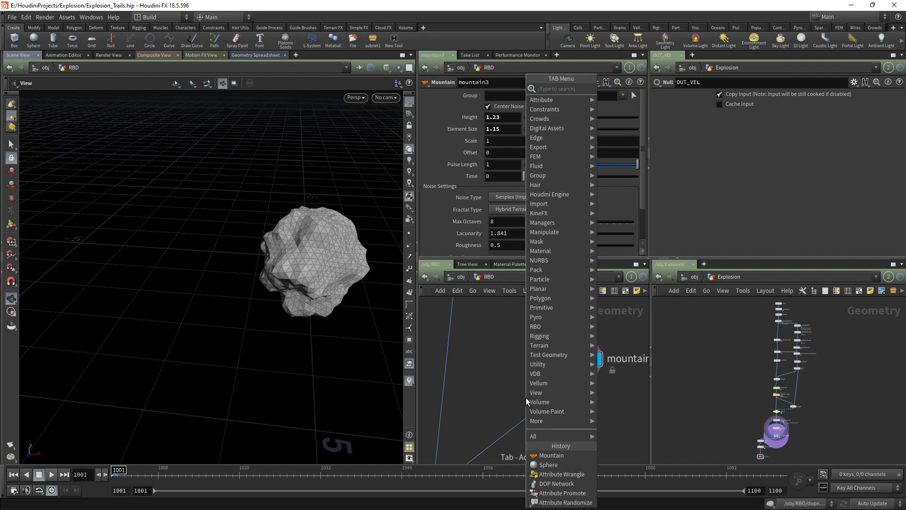
Step: Add transform1 below mountain3 and make it the displayed node
text(tra)
click(655, 108)
click(536, 399)
drag(536, 399, 580, 412)
click(11, 224)
alt+drag(270, 277, 379, 264)
click(10, 143)
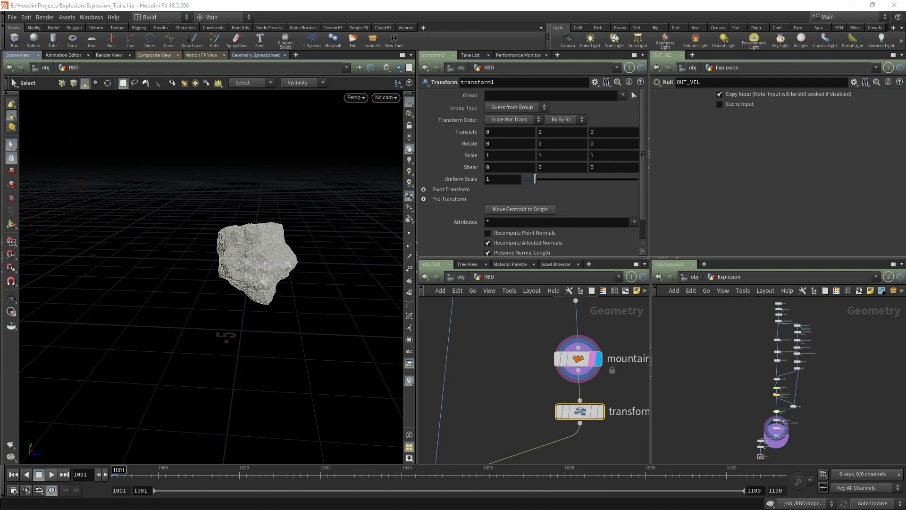
drag(587, 412, 583, 425)
click(597, 425)
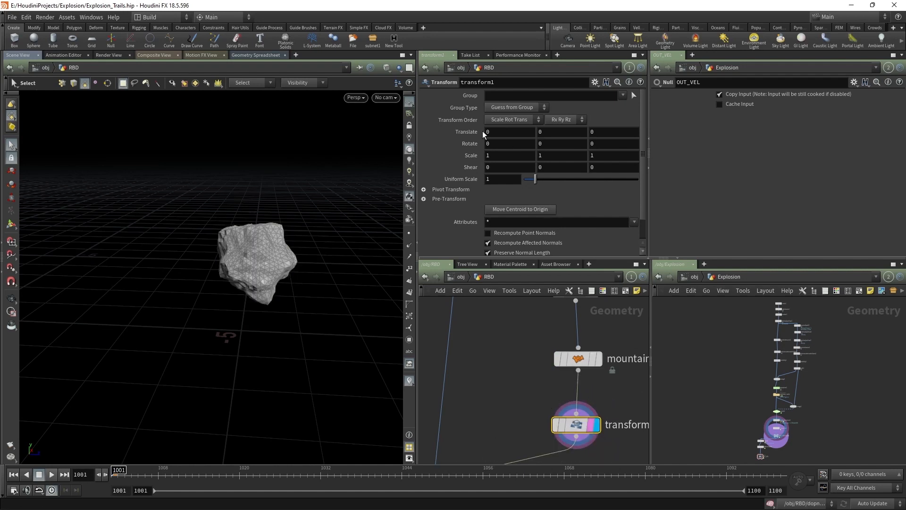
Step: Keyframe the rock's Translate Y at frame 1010, lowered to about -3.6
alt+click(543, 133)
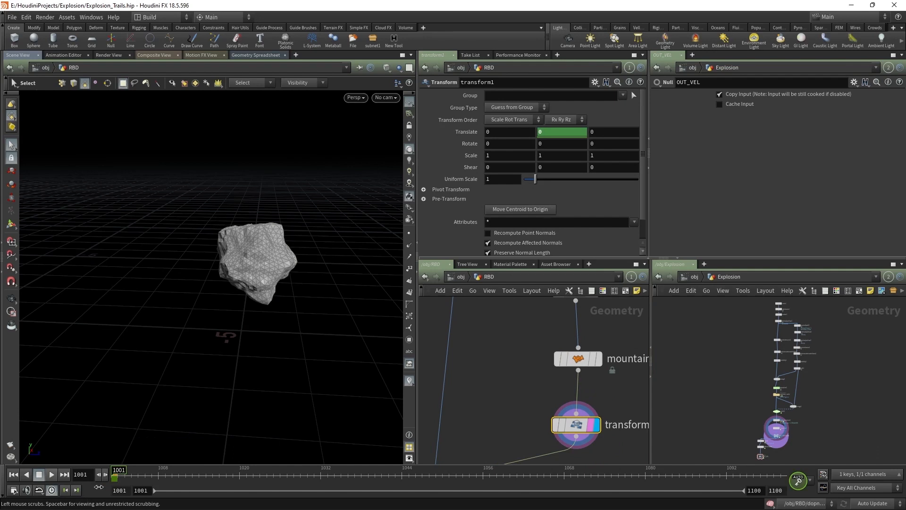
drag(112, 481, 184, 476)
ctrl+click(549, 133)
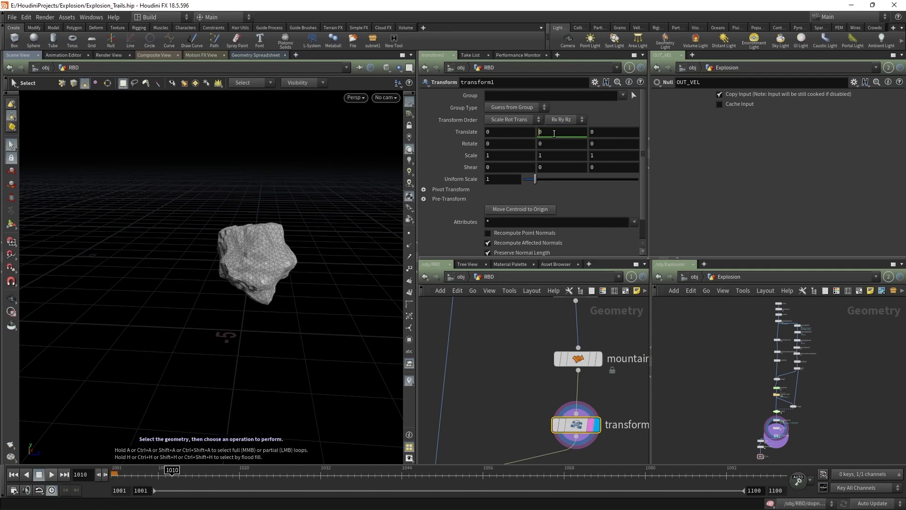
alt+click(569, 133)
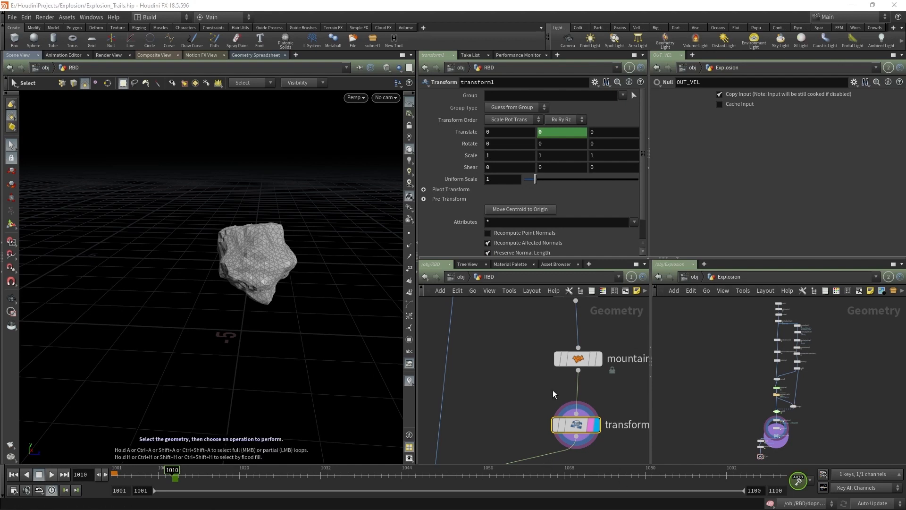
key(Return)
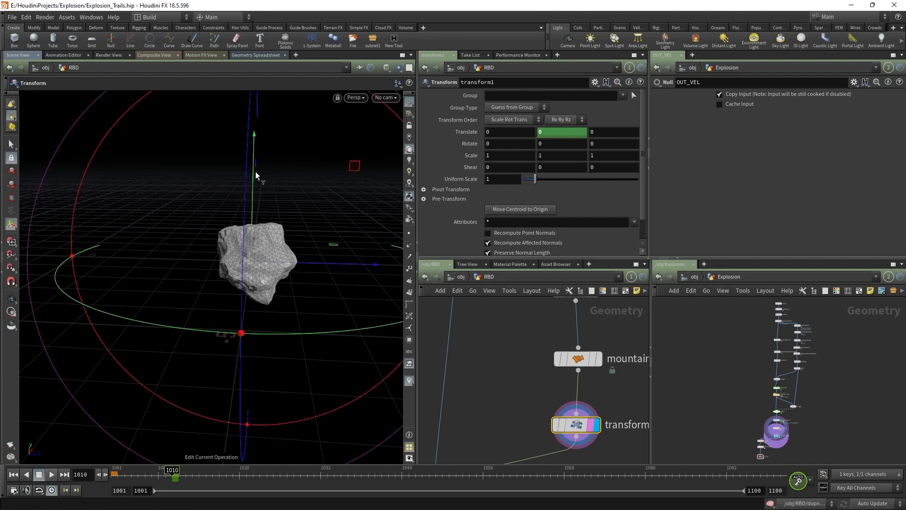
drag(254, 172, 247, 302)
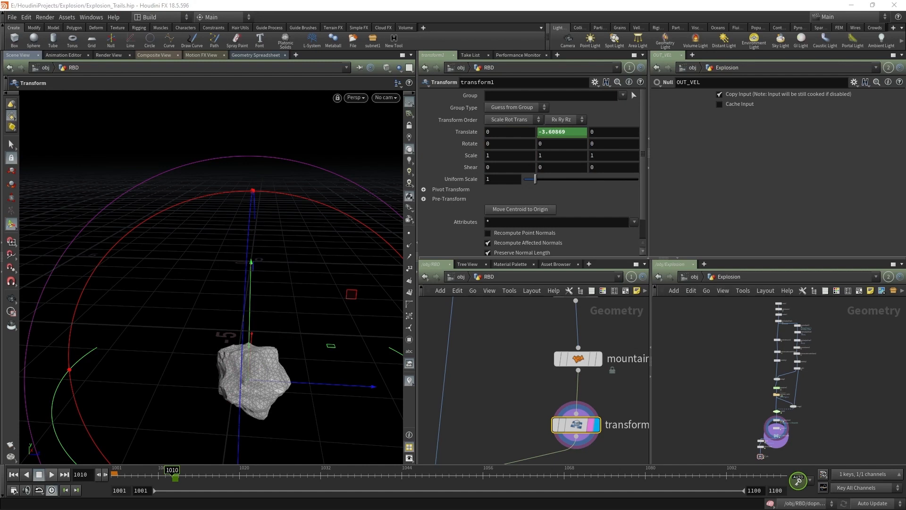
Step: Key the rock raised at frame 1012 and dropped to Translate Y -4.90568 at frame 1013
key(Right)
key(Right)
drag(250, 298, 264, 224)
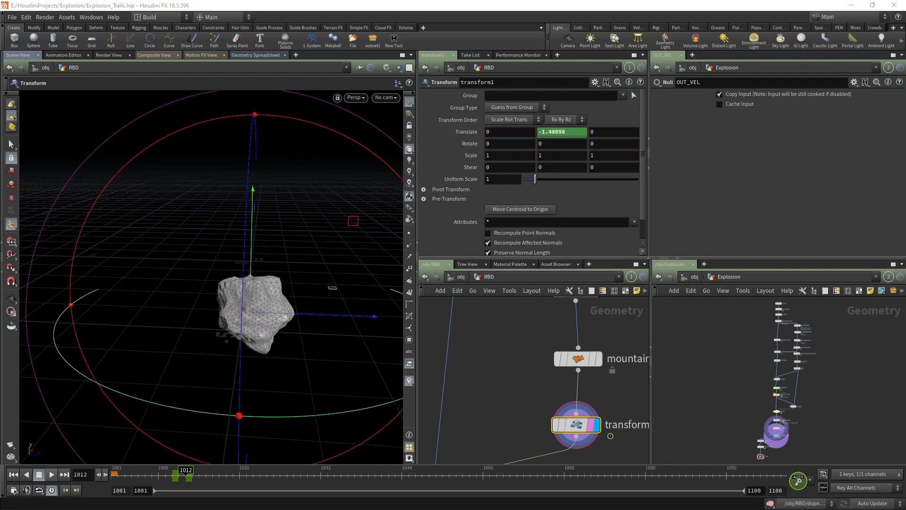
click(197, 476)
drag(251, 251, 237, 379)
alt+right_drag(237, 379, 230, 428)
alt+drag(231, 428, 289, 356)
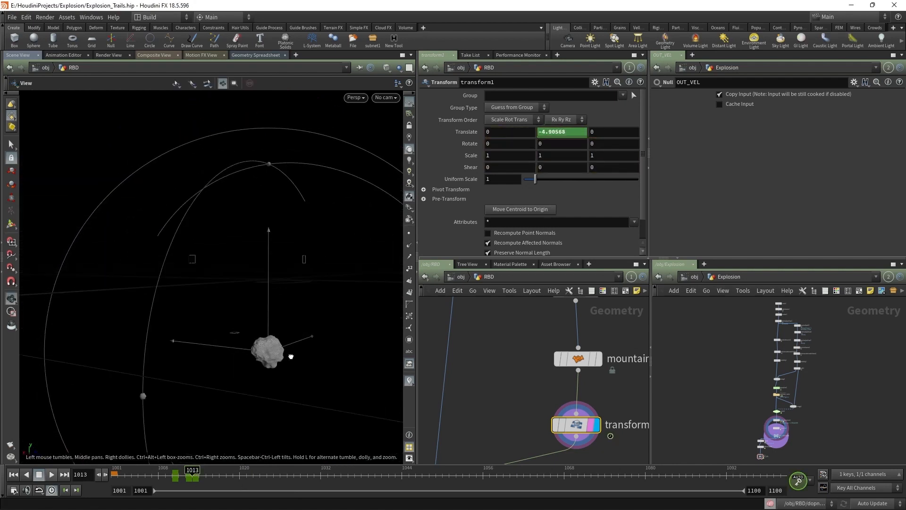
scroll(542, 432, down, 3)
middle_drag(519, 430, 565, 347)
Step: Inside dopnet1, add a Merge node (merge3) between groundplane1 and merge2 and arrange the nodes
double_click(530, 395)
middle_drag(529, 395, 588, 377)
scroll(588, 377, down, 2)
scroll(500, 393, up, 3)
middle_drag(499, 392, 548, 392)
key(Tab)
text(merge)
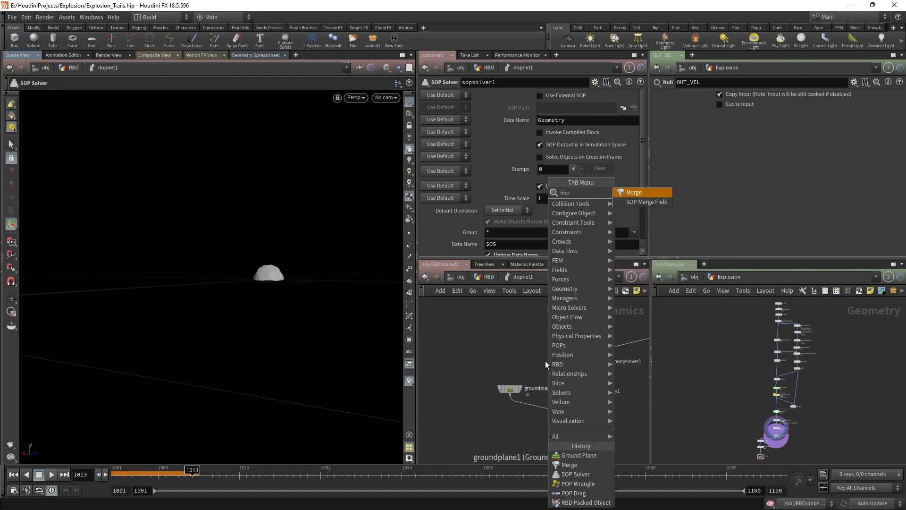
key(Return)
click(540, 410)
drag(514, 389, 505, 352)
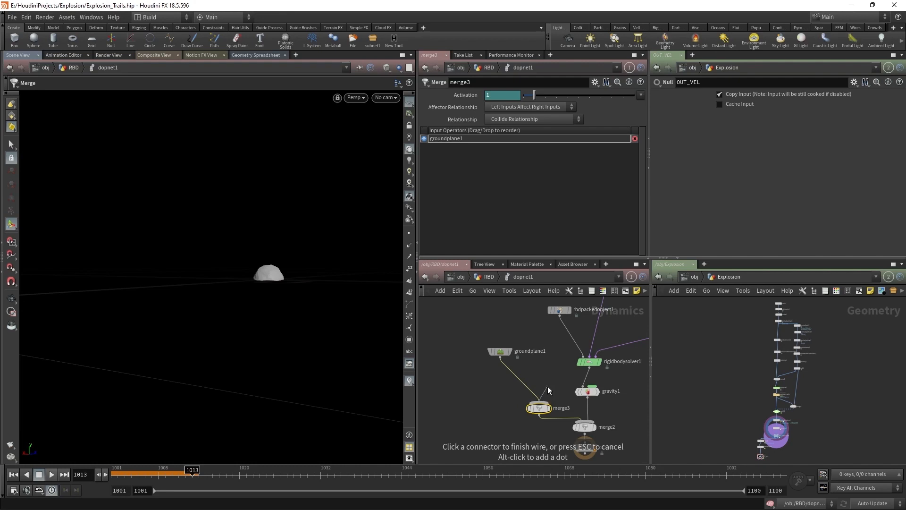
key(Escape)
drag(502, 353, 481, 354)
drag(536, 409, 477, 425)
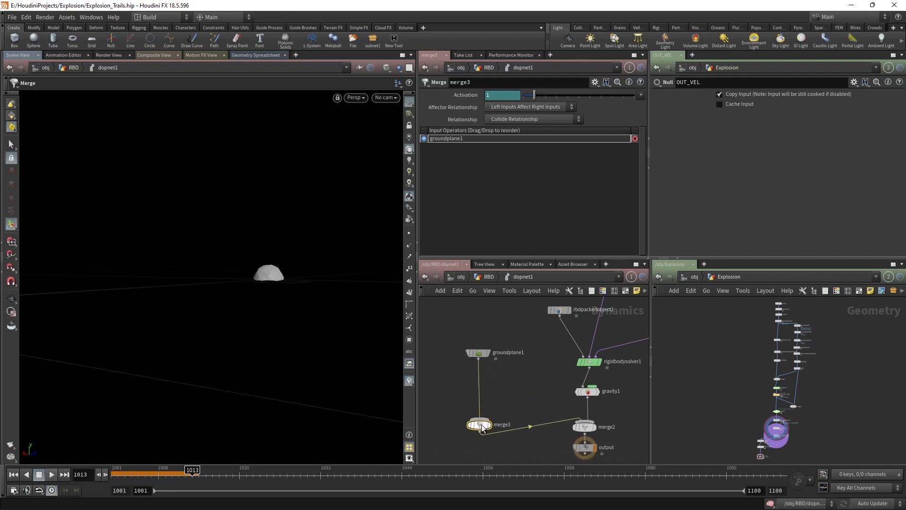
Step: Feed a Static Object into merge3 with its SOP Path set to /obj/RBD/transform1
click(479, 419)
key(Tab)
text(stat)
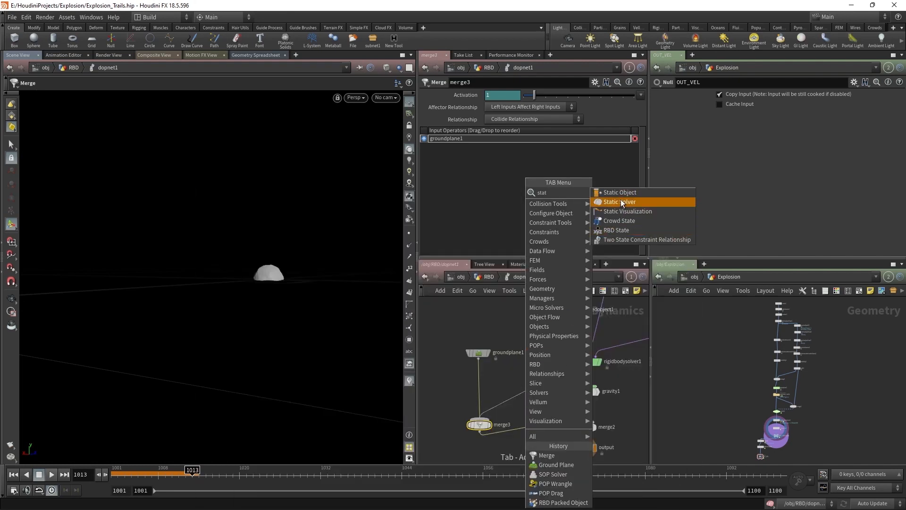
click(616, 197)
scroll(781, 432, up, 5)
middle_drag(792, 435, 836, 316)
scroll(746, 347, up, 2)
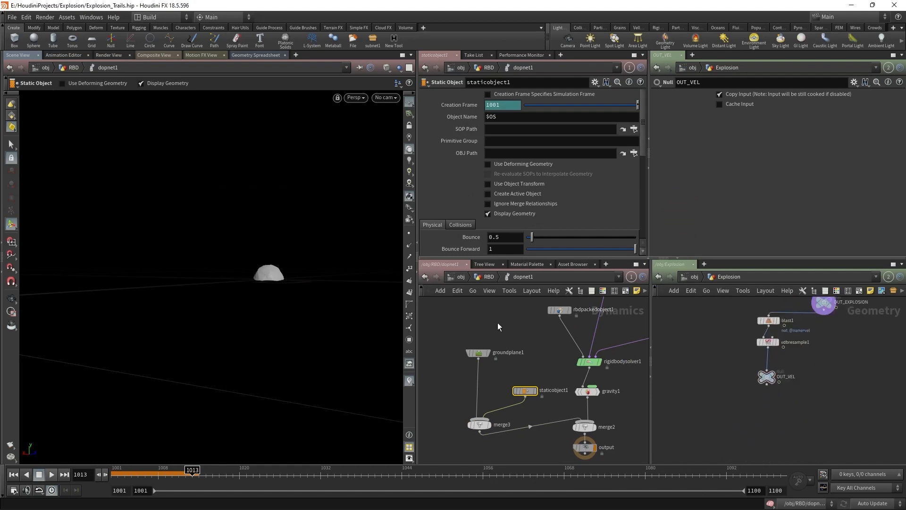
click(487, 276)
click(551, 391)
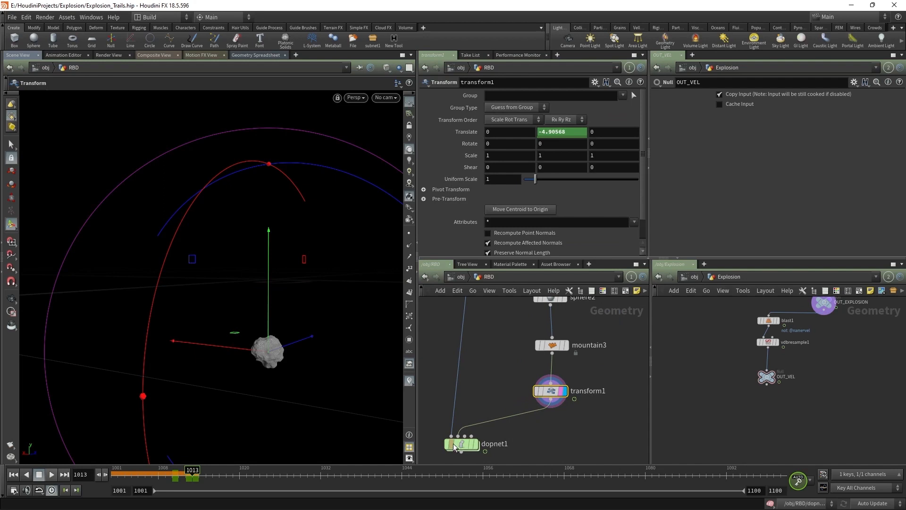
key(ctrl+c)
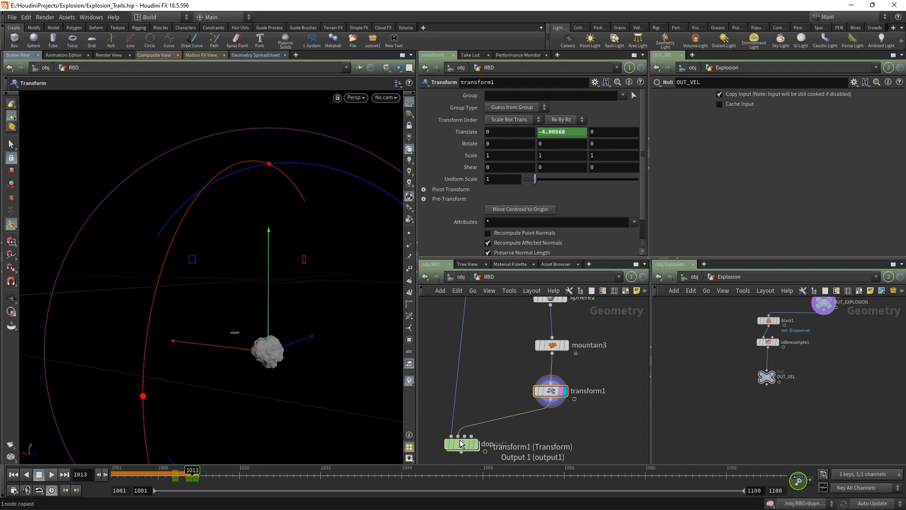
double_click(461, 444)
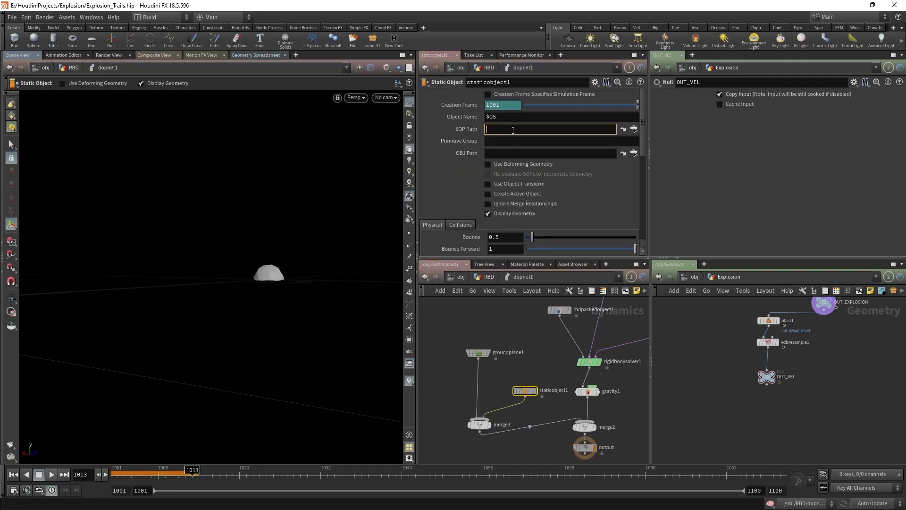
key(Return)
Step: At the RBD level, insert a Null between transform1 and dopnet1 and rename it OUT_COLLLIDER
key(u)
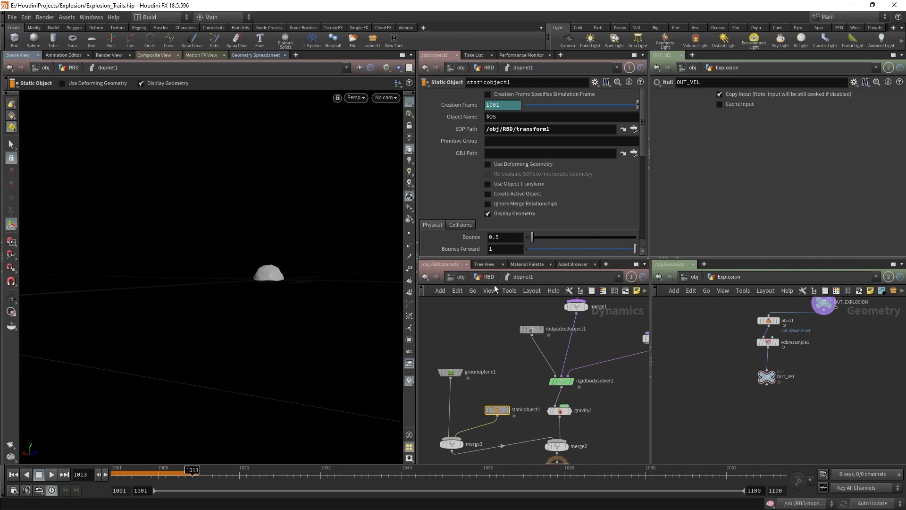
key(Tab)
text(null)
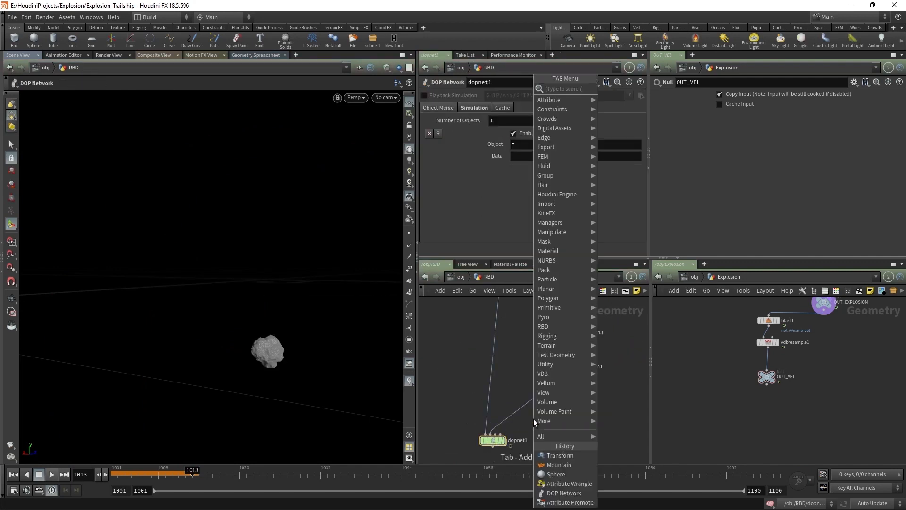
key(Return)
click(536, 400)
scroll(536, 401, up, 1)
drag(536, 400, 569, 401)
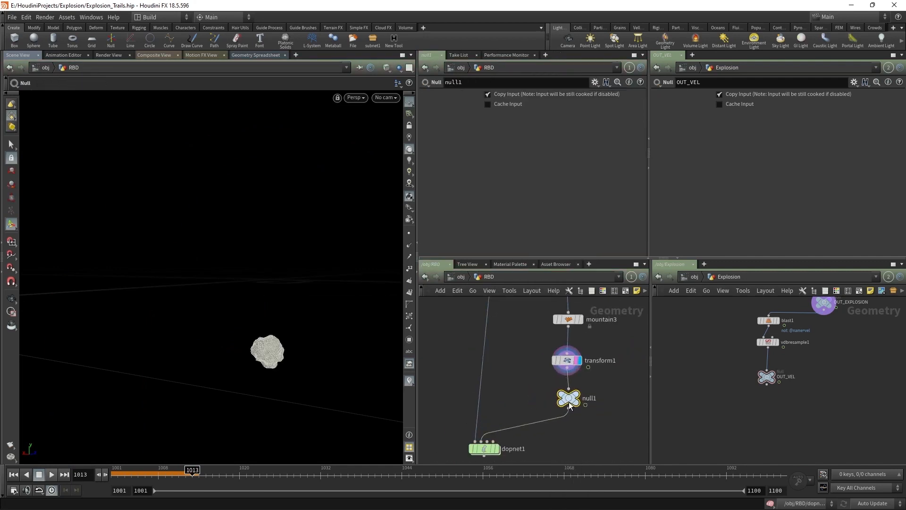
double_click(589, 397)
text(OUT_COLLLIDER)
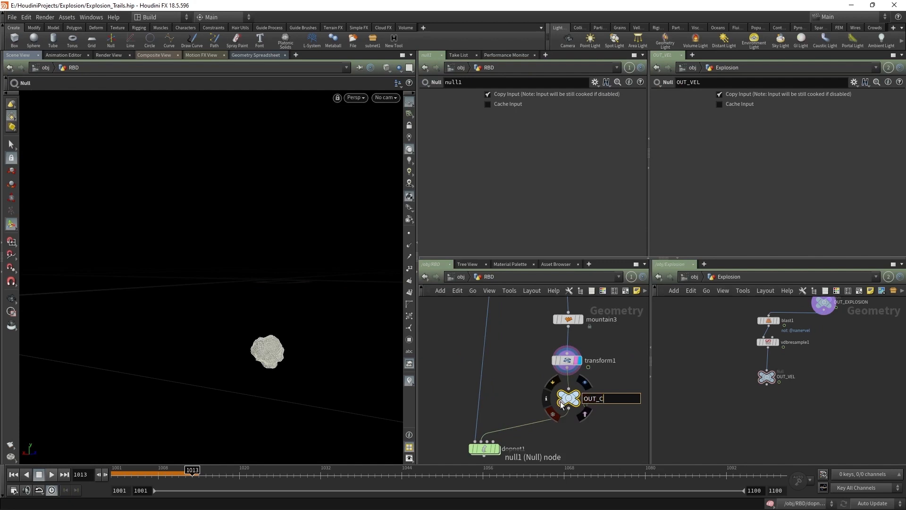
Step: Point staticobject1's SOP Path at the OUT_COLLLIDER null and enable Use Deforming Geometry
key(Return)
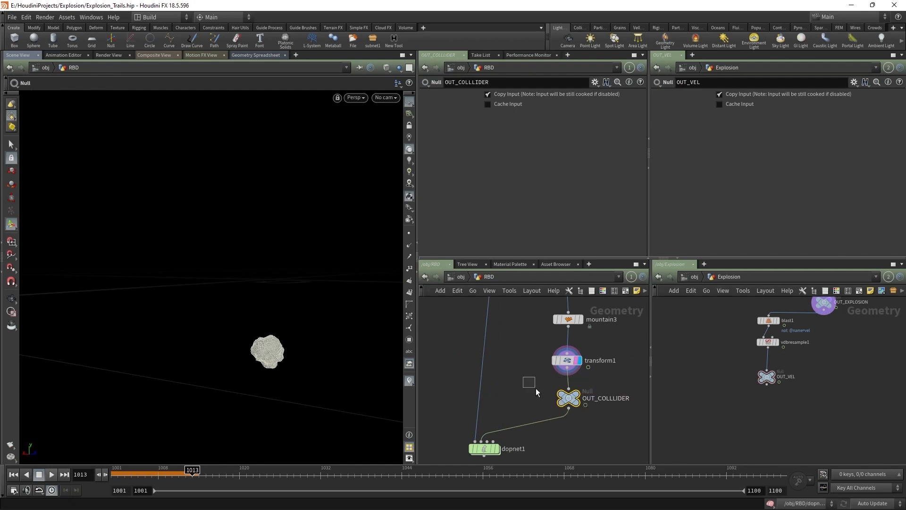
key(ctrl+c)
double_click(483, 447)
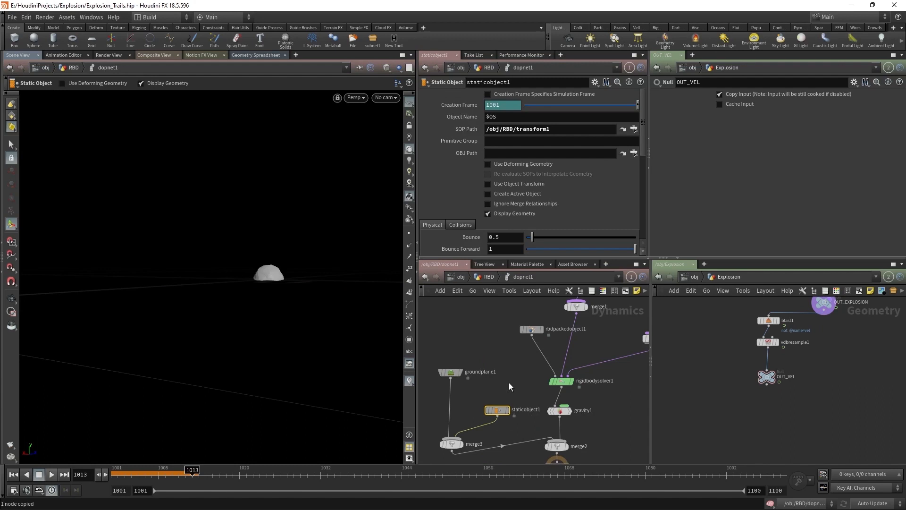
drag(561, 132, 422, 130)
key(ctrl+v)
click(499, 166)
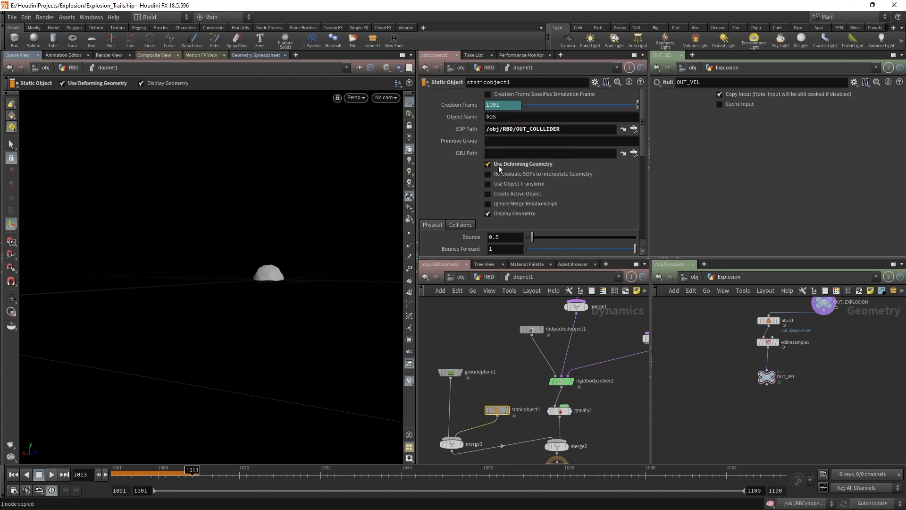
Step: Switch the static object's collision detection to Use Volume Collisions
scroll(510, 224, down, 3)
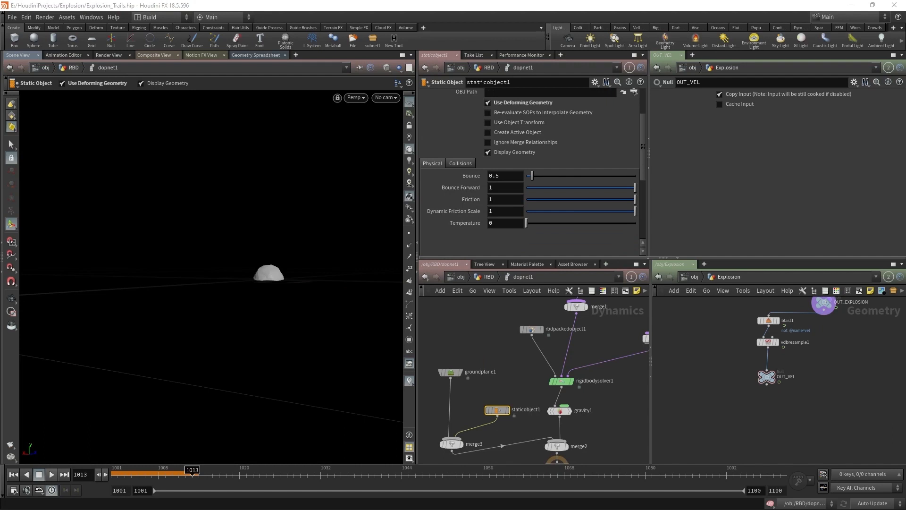
click(458, 163)
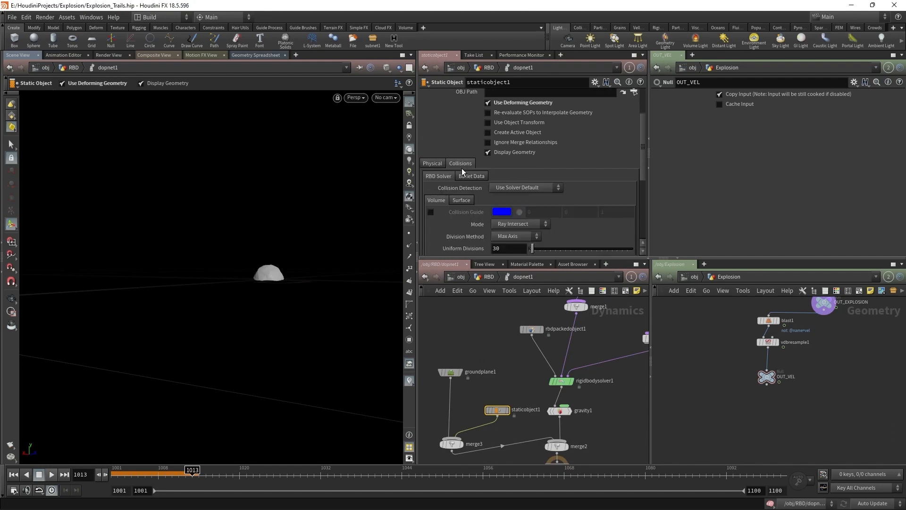
click(524, 187)
click(509, 210)
Step: Set the collision mode to Ray Intersect with division By Size 0.1, then return to frame 1001
scroll(516, 197, down, 2)
click(518, 187)
click(508, 255)
click(508, 189)
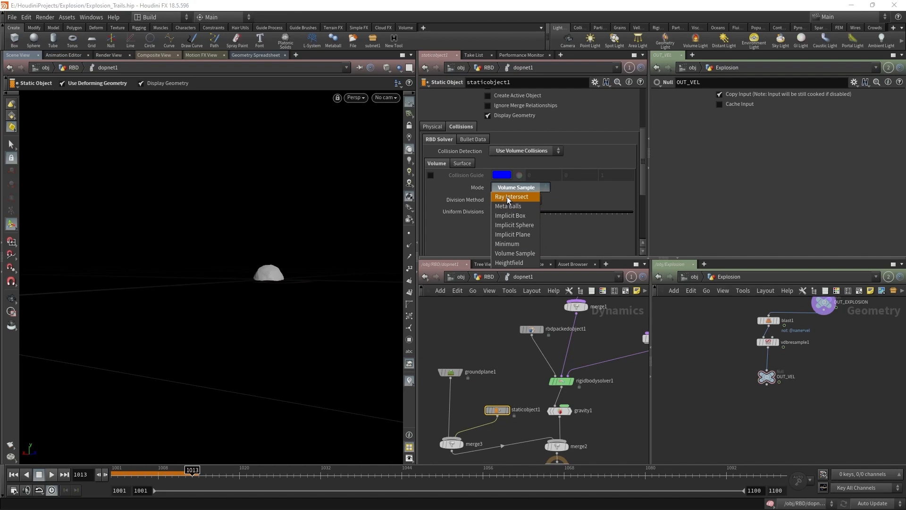
click(508, 198)
click(510, 200)
click(501, 252)
click(504, 212)
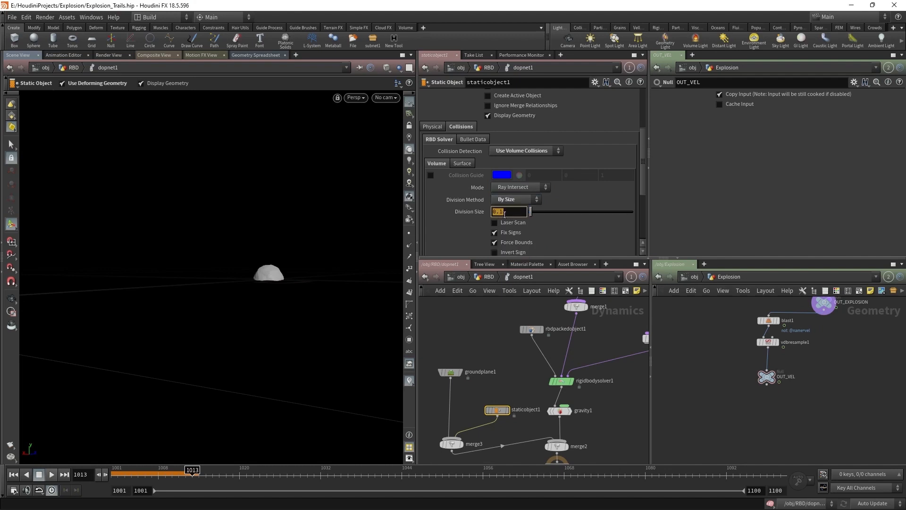
scroll(521, 432, up, 2)
drag(178, 474, 112, 473)
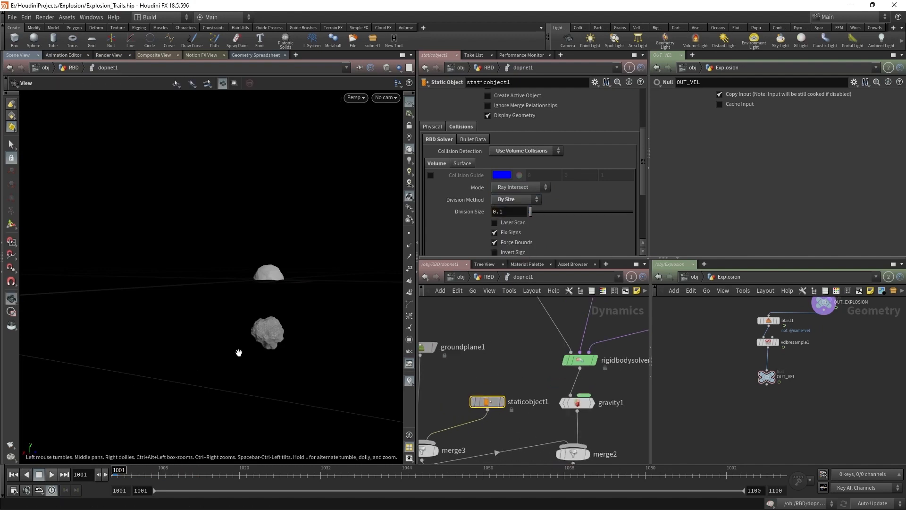
Step: Preview the rock's collision volume with the Collision Guide, then view the Physical settings
scroll(247, 339, up, 4)
click(430, 175)
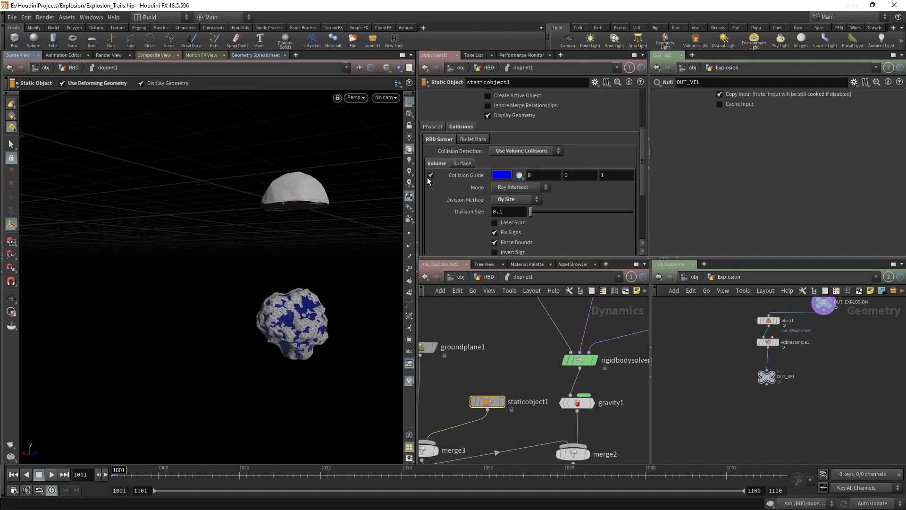
click(491, 114)
click(491, 115)
scroll(521, 354, down, 2)
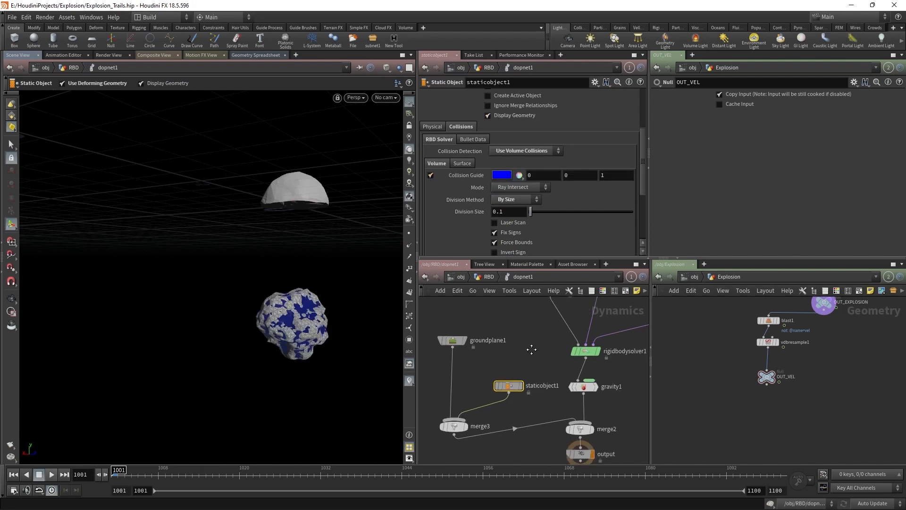
click(430, 175)
click(437, 128)
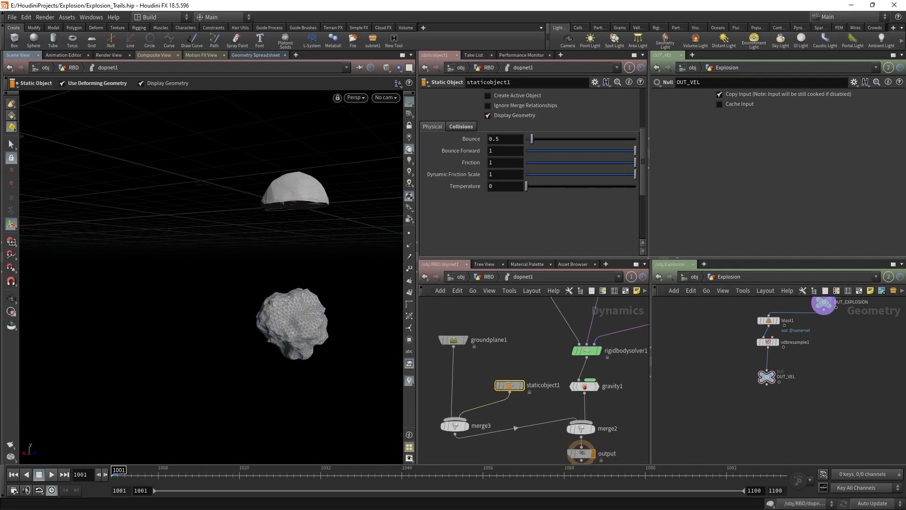
Step: Play the simulation, scrub back to frame 1013, and select transform1 at the RBD level
alt+drag(399, 361, 302, 387)
click(52, 474)
click(218, 472)
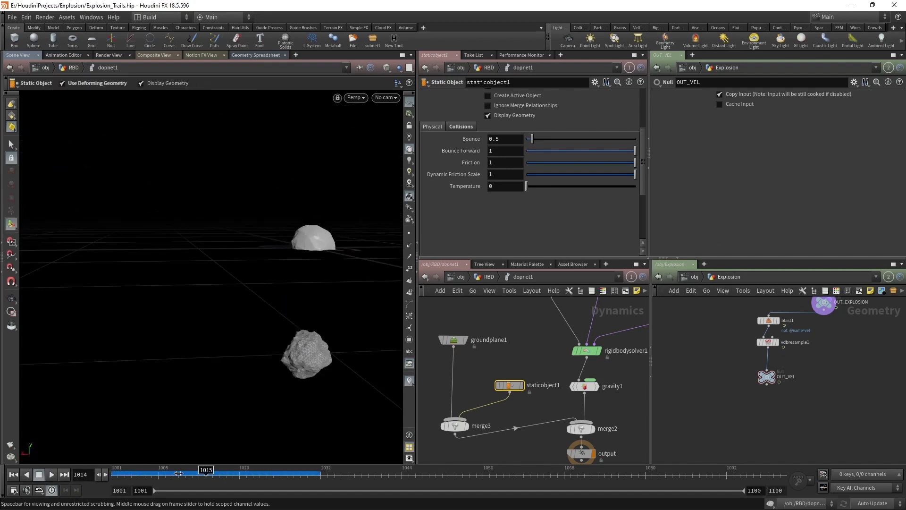
drag(263, 463, 189, 461)
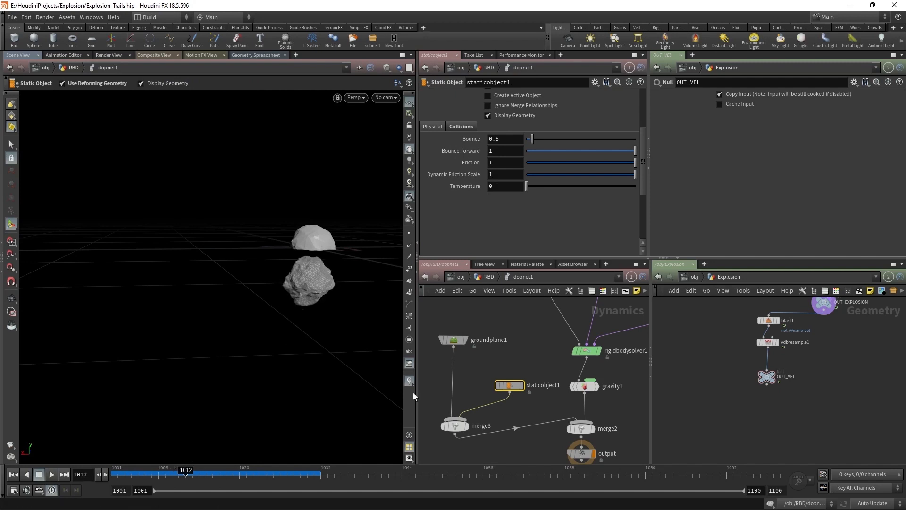
click(478, 276)
click(569, 369)
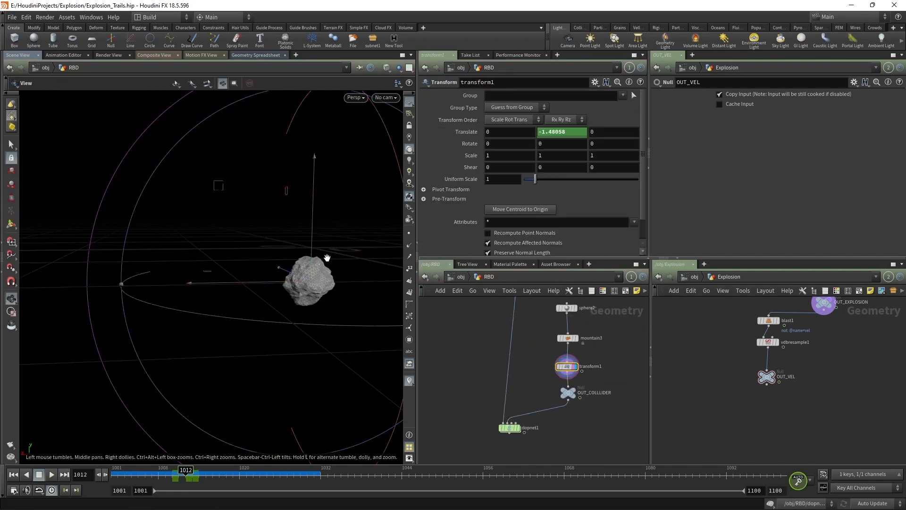
Step: Template attribpromote1's dome and inspect mountain3's handles in the viewport
alt+drag(379, 254, 394, 257)
middle_drag(535, 361, 537, 429)
scroll(518, 352, up, 2)
click(526, 357)
alt+drag(293, 267, 330, 272)
drag(557, 422, 616, 446)
alt+drag(314, 264, 370, 271)
key(Return)
middle_drag(559, 424, 499, 403)
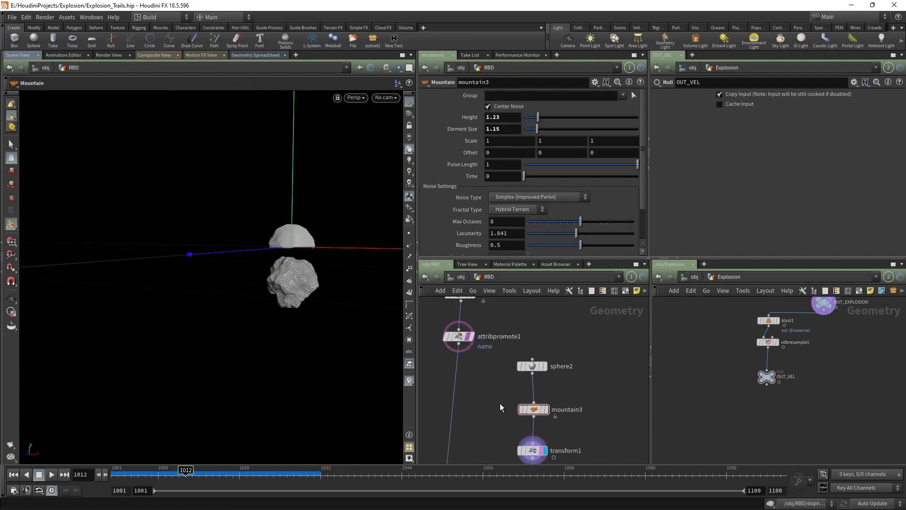
click(592, 414)
Step: Raise transform1's rock to Translate Y -0.413463 at frame 1012, check the drop, and display dopnet1
middle_drag(544, 424, 559, 376)
click(547, 401)
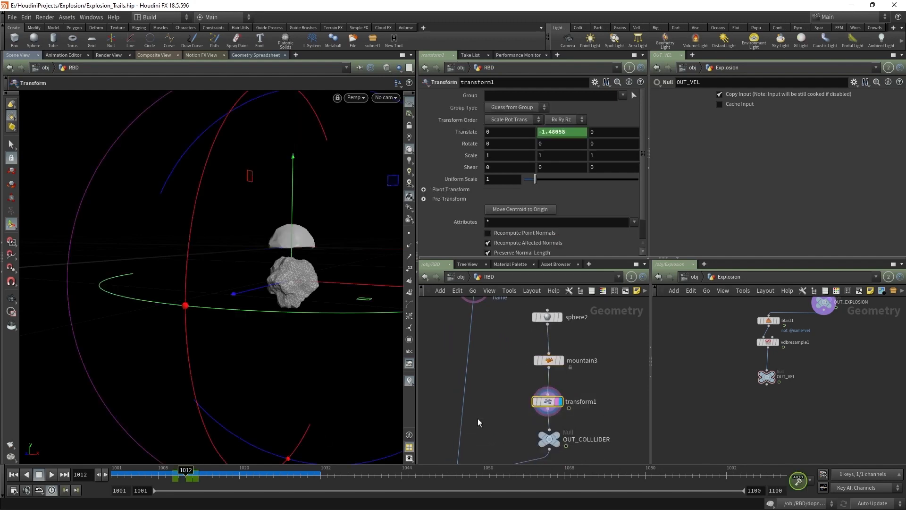
drag(292, 233, 293, 207)
drag(185, 471, 113, 471)
middle_drag(469, 418, 547, 315)
click(550, 400)
click(566, 390)
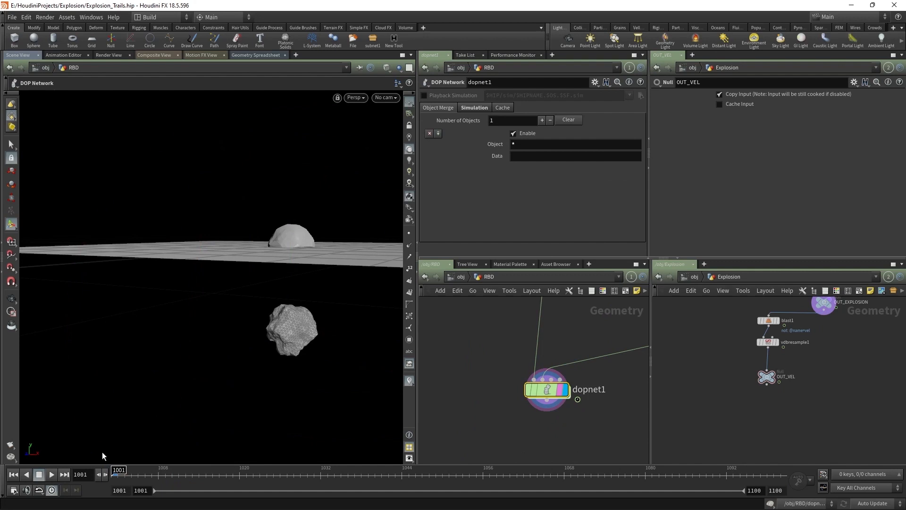
Step: Frame the rock in wireframe during playback, then return to frame 1001
alt+right_drag(203, 368, 211, 480)
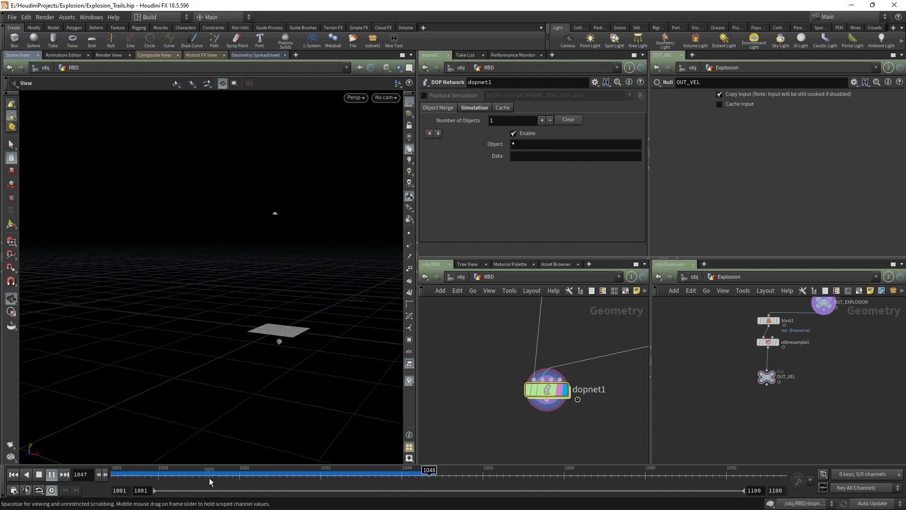
drag(213, 472, 206, 470)
alt+right_drag(275, 323, 293, 238)
alt+middle_drag(293, 239, 320, 290)
key(shift+w)
alt+drag(320, 291, 282, 297)
drag(206, 472, 52, 472)
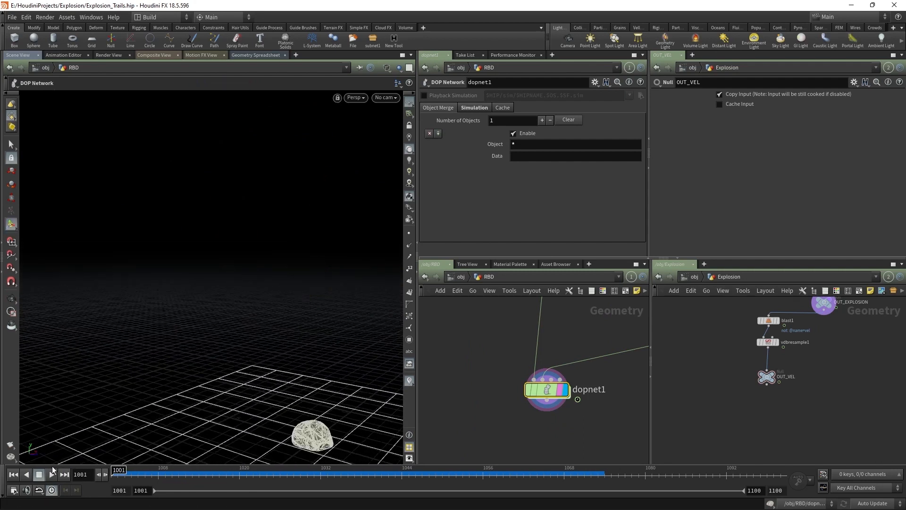
Step: Inspect pack1's output and geometry info and review attribwrangle1's naming code
scroll(491, 359, down, 2)
middle_drag(491, 359, 485, 498)
click(517, 329)
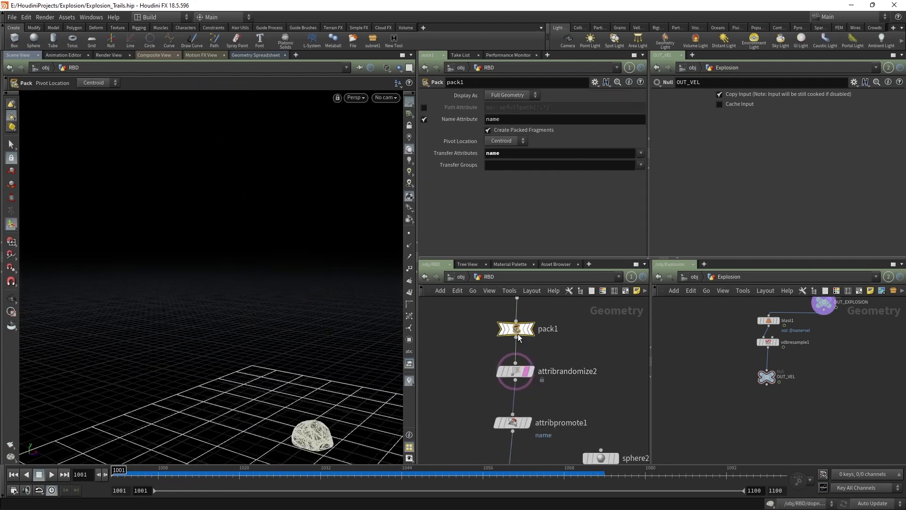
click(519, 338)
click(534, 310)
scroll(513, 330, up, 1)
middle_click(513, 331)
middle_click(514, 331)
middle_drag(558, 324, 556, 428)
middle_drag(560, 358, 558, 402)
click(513, 357)
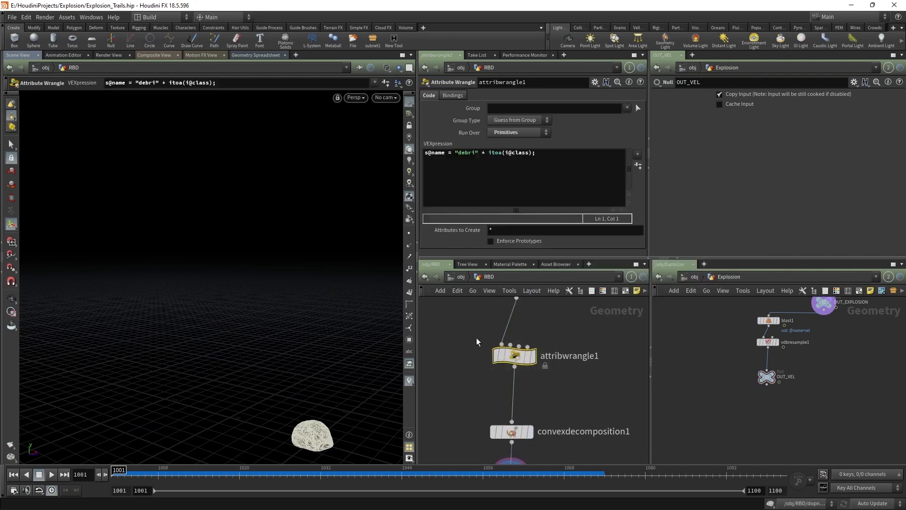
Step: Set connectivity1's Connectivity Type to Primitive
middle_drag(477, 342, 472, 399)
click(511, 343)
click(504, 96)
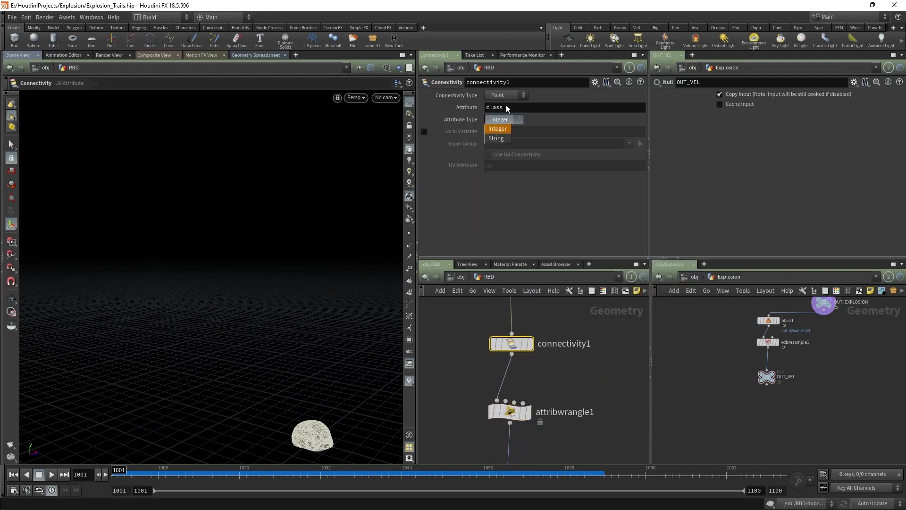
click(500, 116)
Step: Check geometry info on attribwrangle1, convexdecomposition1, pack1 and attribrandomize2 to verify the piece count
middle_click(506, 421)
middle_drag(461, 424, 465, 331)
middle_click(507, 401)
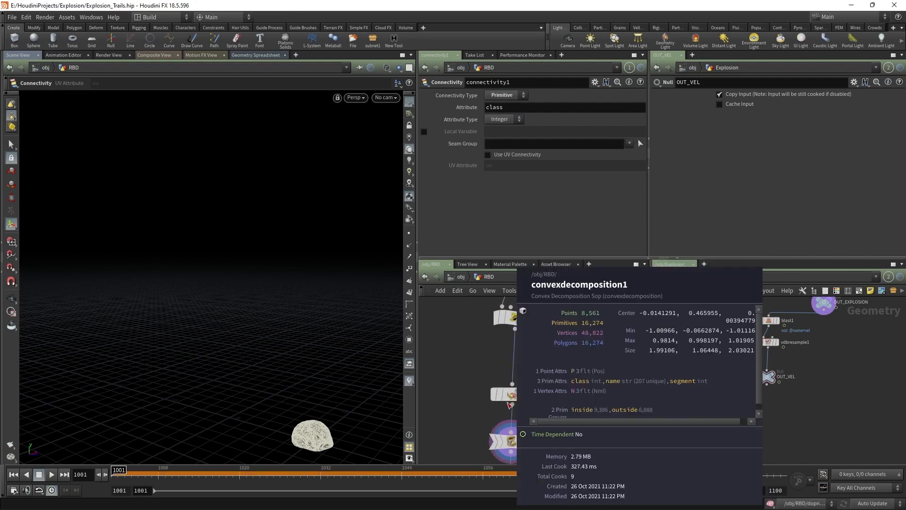
middle_drag(552, 423, 556, 385)
middle_click(515, 404)
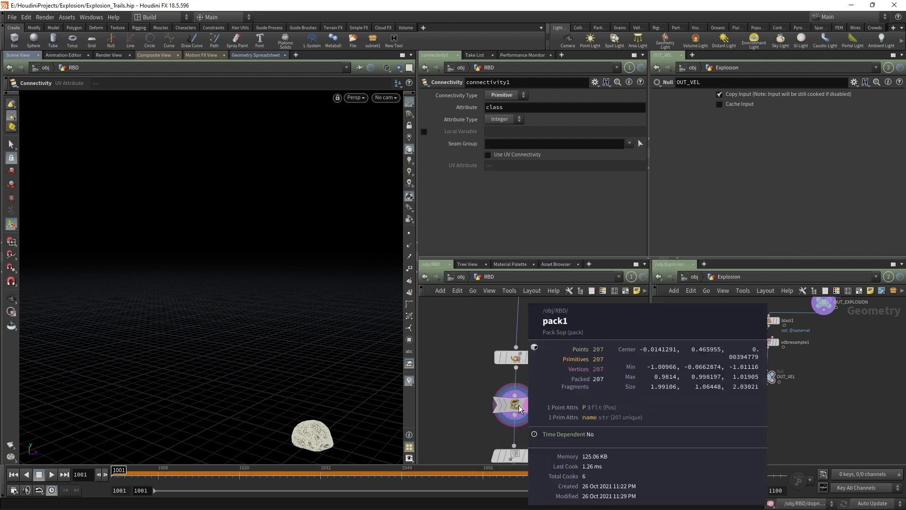
click(515, 404)
middle_drag(541, 445, 507, 384)
click(476, 374)
middle_click(475, 374)
middle_drag(564, 304, 562, 407)
click(475, 361)
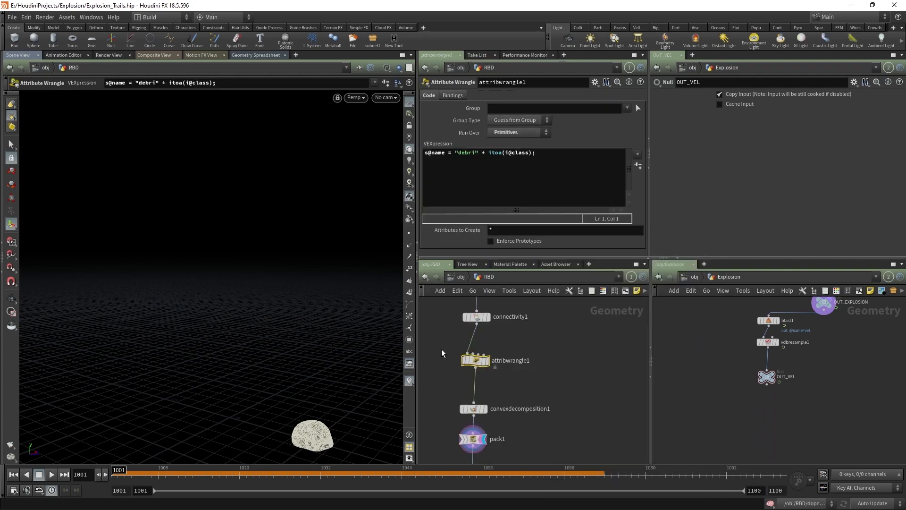
Step: Confirm connectivity1 stays on Primitive and put the display flag on dopnet1
click(476, 317)
click(504, 95)
click(542, 333)
scroll(540, 345, down, 3)
middle_drag(536, 390, 547, 349)
scroll(517, 444, up, 3)
middle_drag(518, 445, 531, 364)
scroll(514, 395, up, 2)
click(511, 390)
click(528, 378)
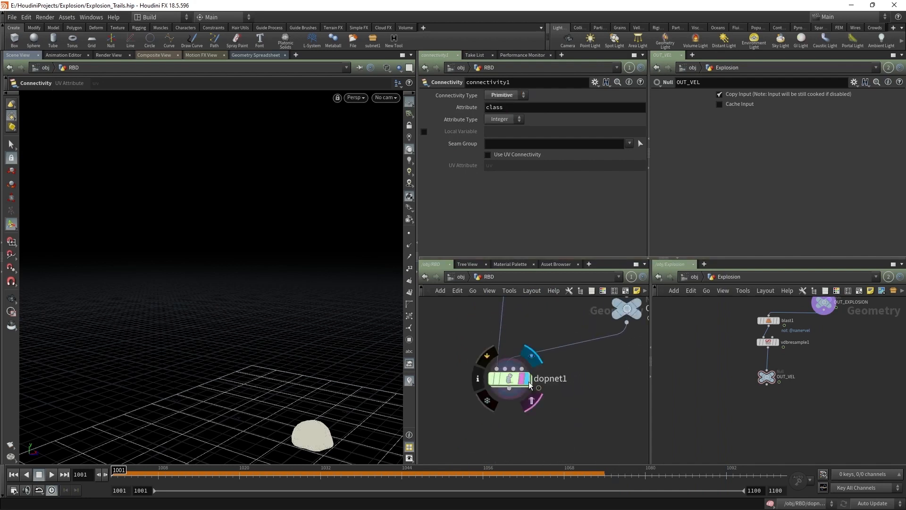
Step: Select dopnet1 and view the explosion debris from a lower angle at frame 1024
click(504, 379)
scroll(278, 351, down, 4)
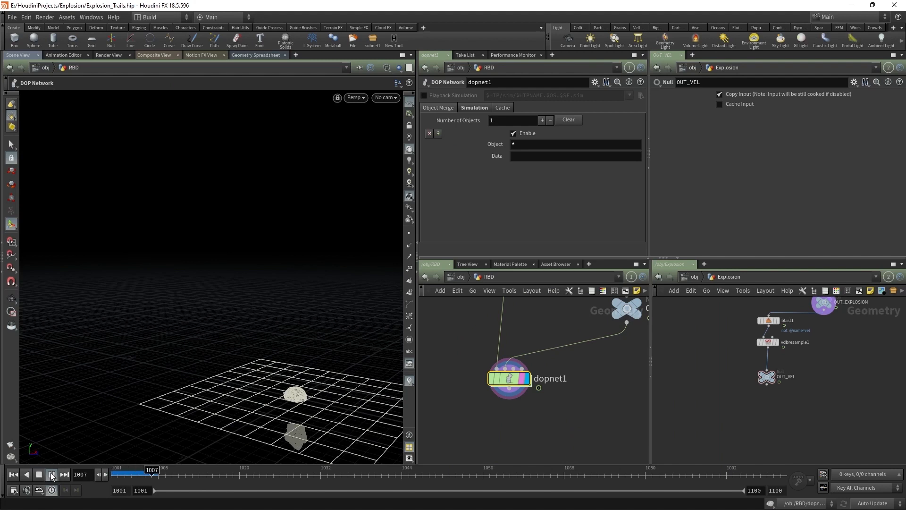
alt+right_drag(304, 431, 226, 384)
alt+drag(226, 384, 288, 353)
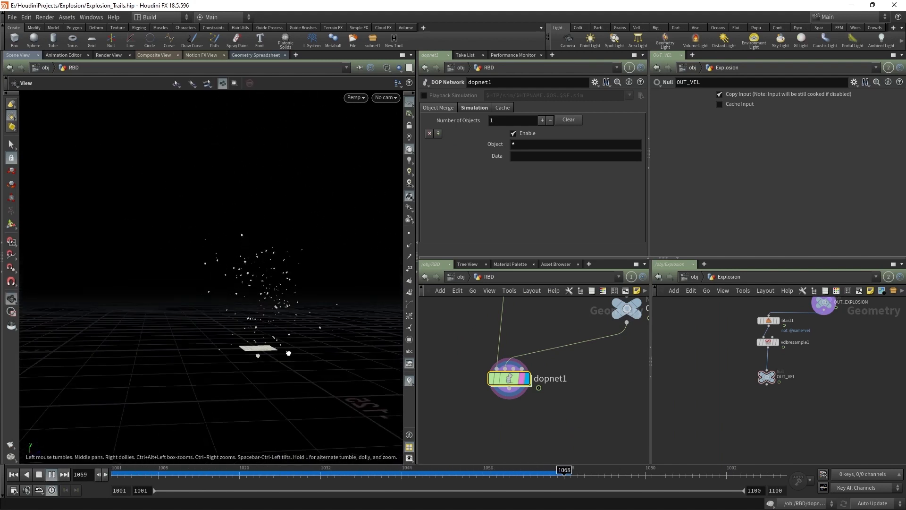
drag(227, 472, 266, 471)
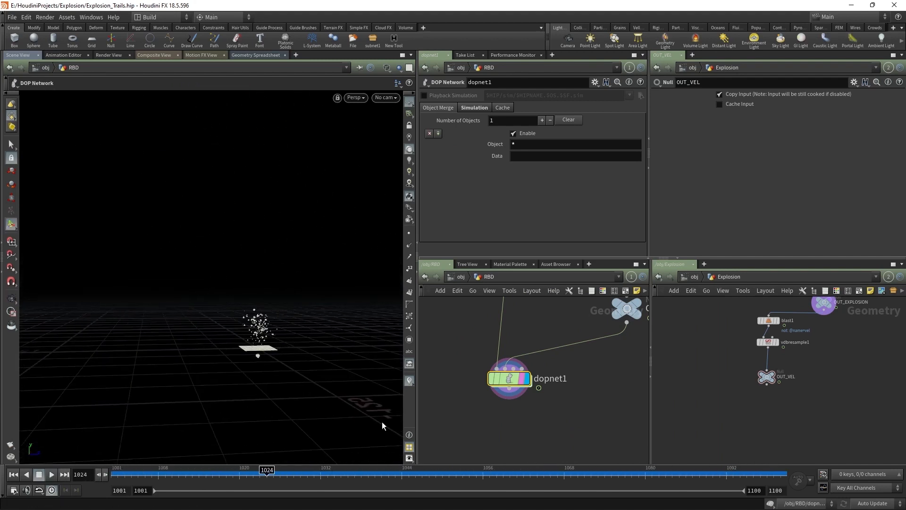
Step: Inside dopnet1, review the debris in plain shaded display through the early frames
double_click(510, 379)
scroll(266, 242, up, 4)
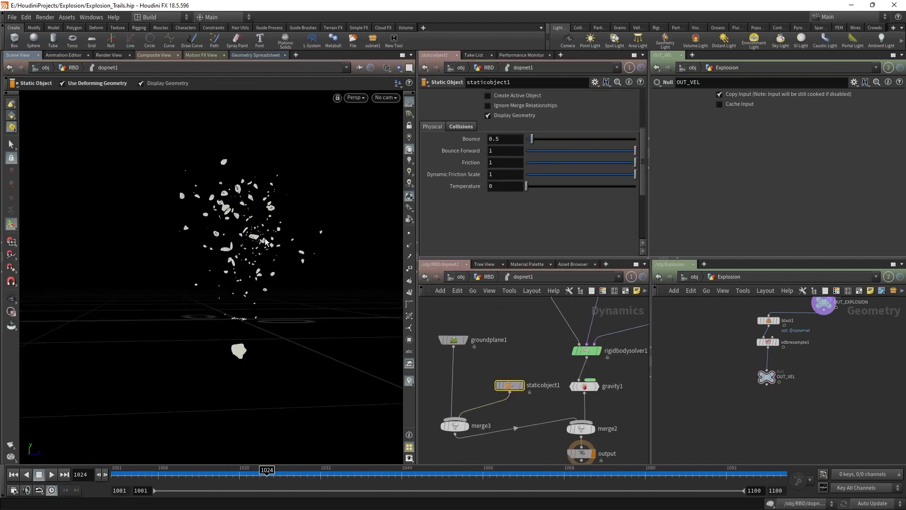
mouse_move(265, 242)
alt+mouse_down()
mouse_move(297, 249)
mouse_move(288, 235)
alt+mouse_up()
key(shift+w)
scroll(249, 240, up, 3)
scroll(288, 234, down, 5)
alt+drag(259, 334, 236, 377)
drag(137, 472, 253, 441)
Step: Add a POP Wrangle wired into merge1 as its first input, ahead of popdrag1
scroll(518, 324, down, 2)
middle_drag(531, 308, 515, 419)
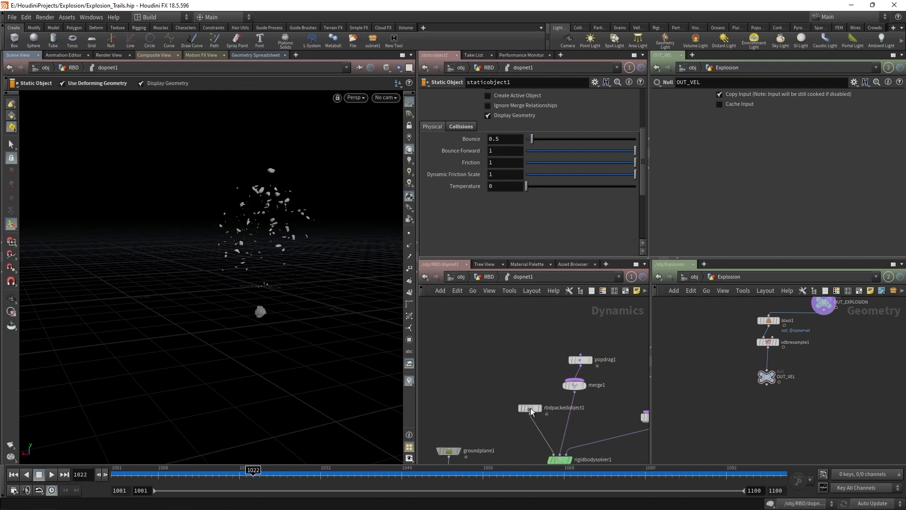
drag(580, 360, 601, 340)
key(Tab)
text(pop wr)
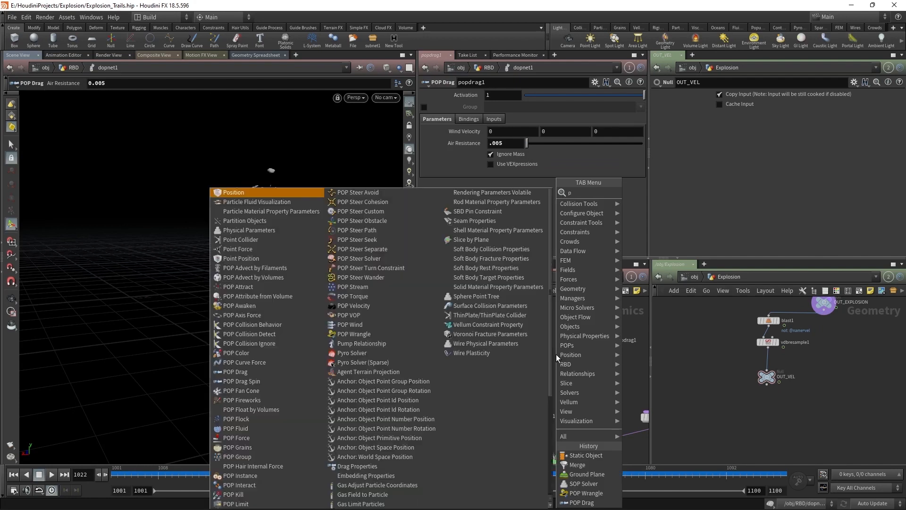
key(Return)
click(556, 354)
drag(556, 360, 574, 380)
click(575, 385)
drag(424, 146, 424, 138)
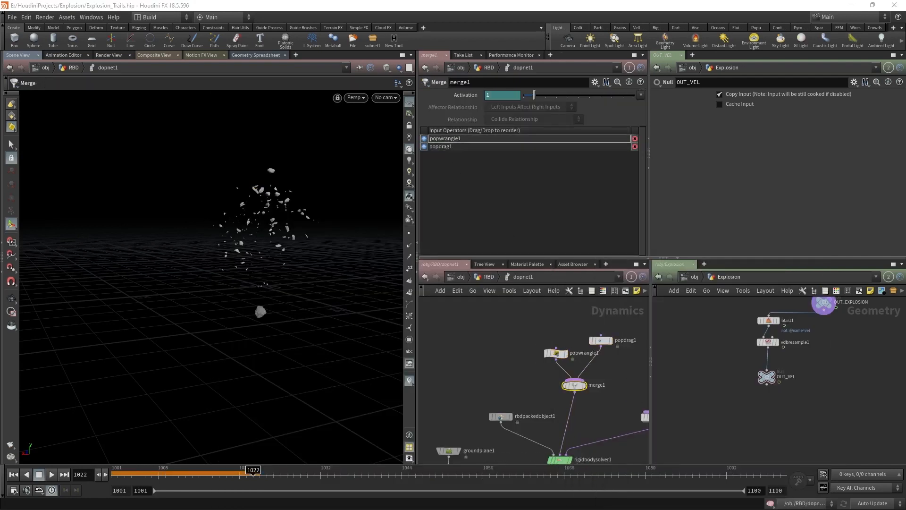
Step: Select popwrangle1 and bring up the larger editor for its VEXpression
drag(551, 334, 527, 369)
click(468, 146)
key(alt+e)
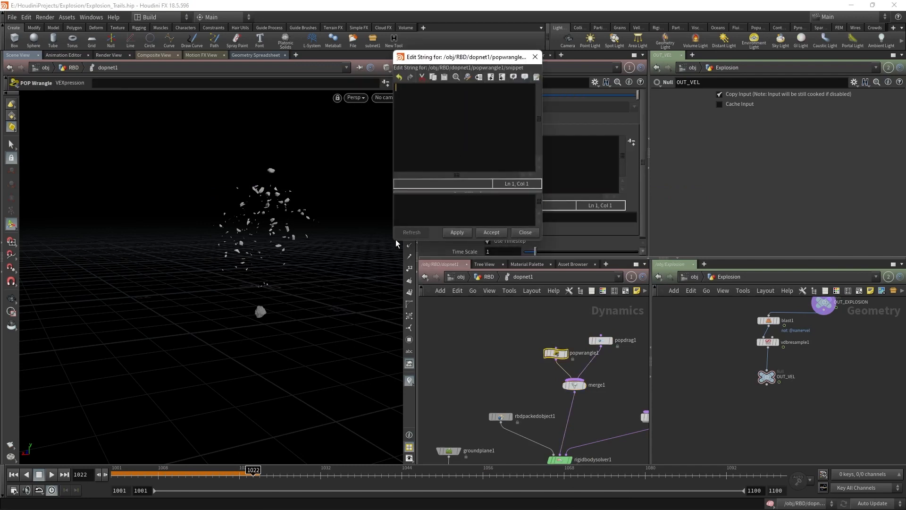
Step: Write VEX scaling v and w by 0.85 below speed 0.4, deactivating slow pieces after frame 1050
drag(391, 240, 216, 242)
drag(285, 243, 284, 359)
drag(441, 60, 608, 224)
text(if(length()
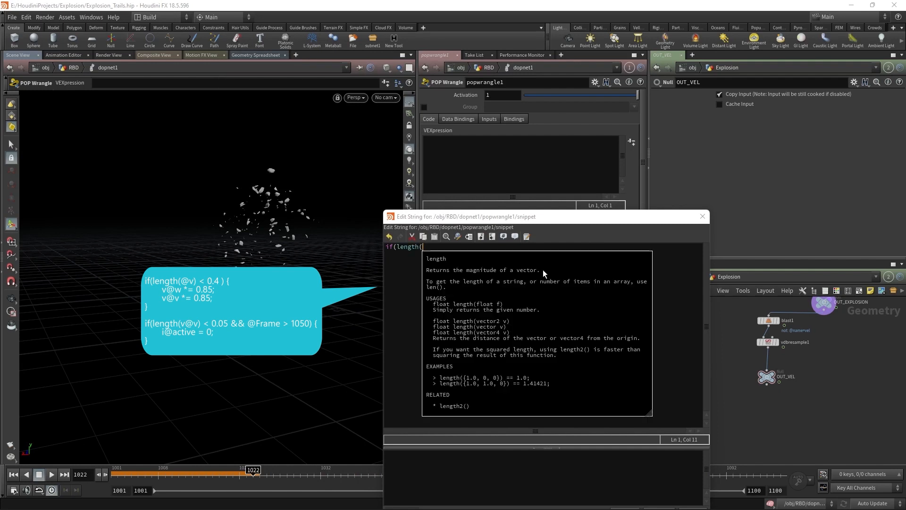
text(@v) <0.4) {)
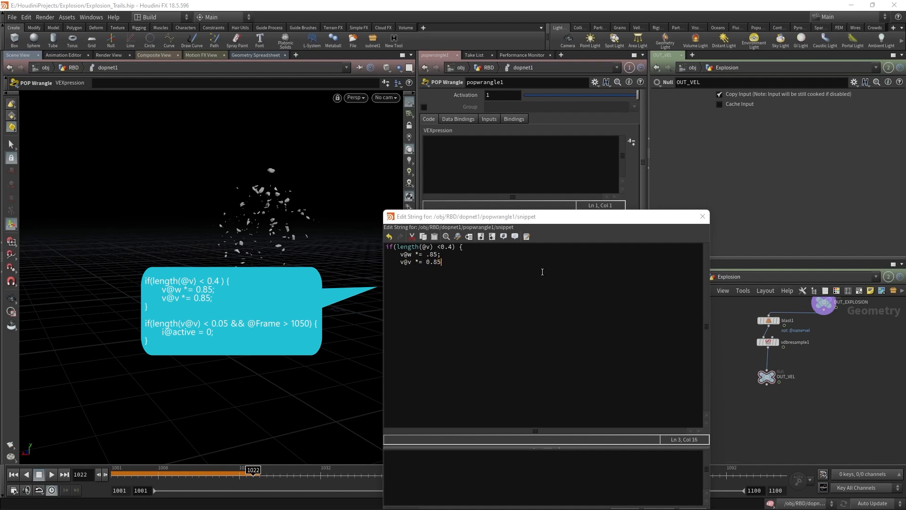
click(428, 255)
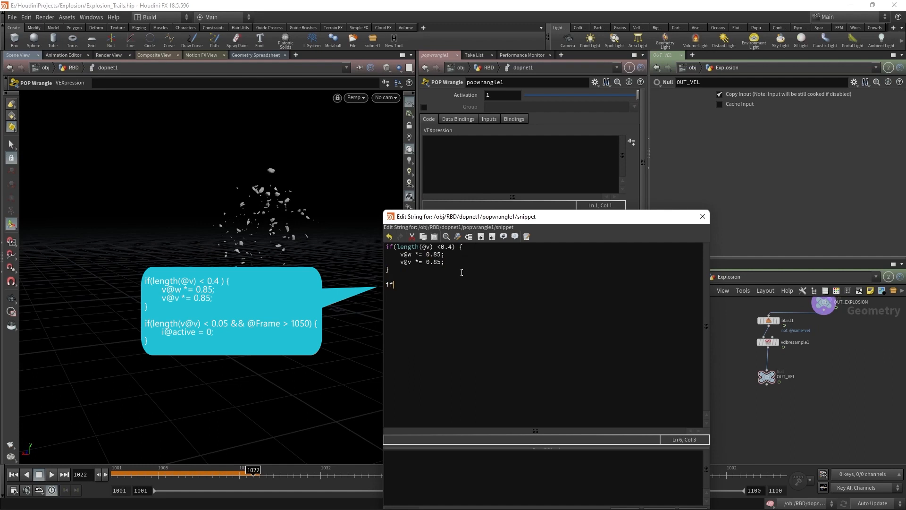
text((length)
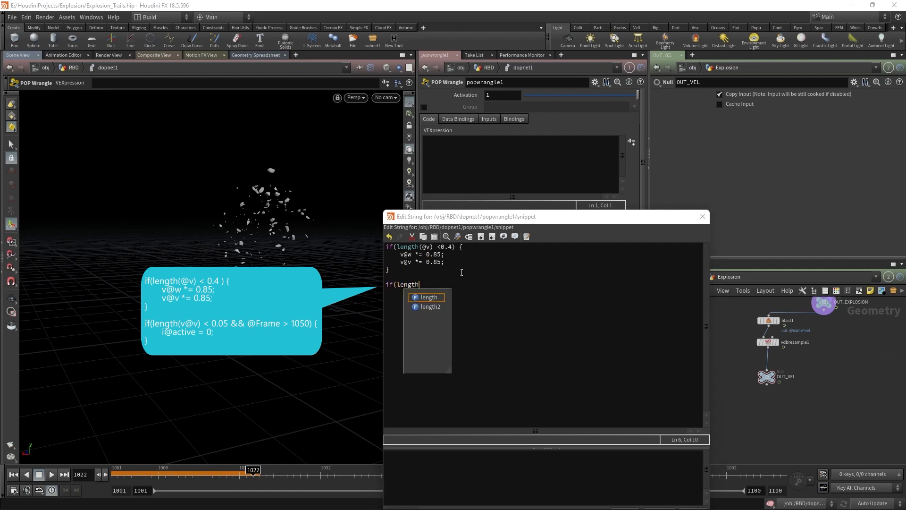
text((@)
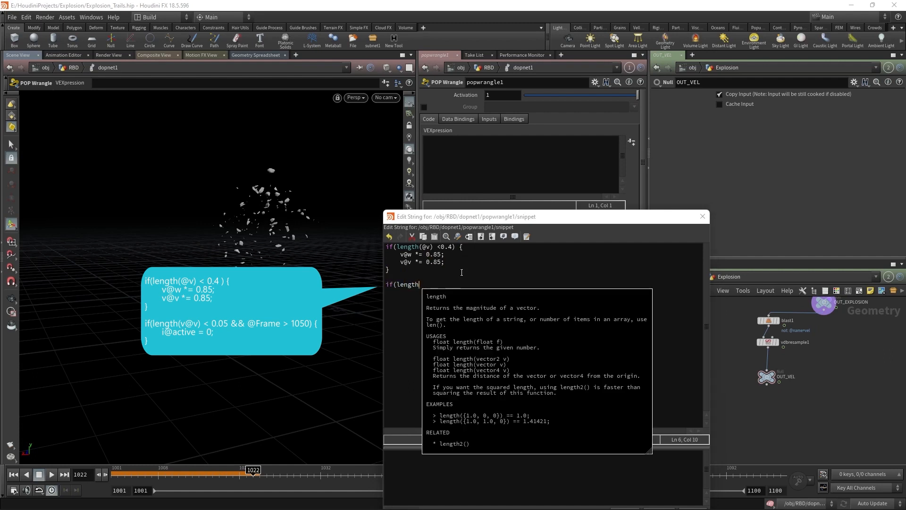
text(v) < 0.05 && @Frame > 1050) {)
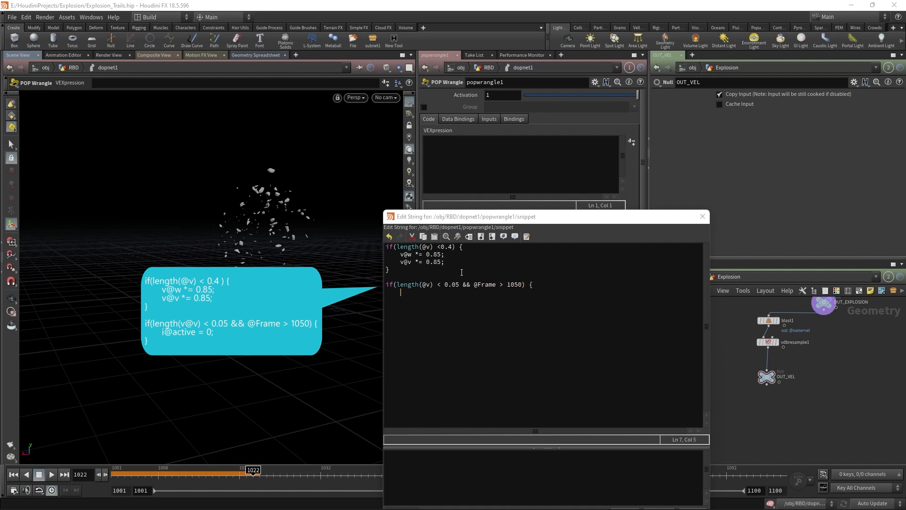
text(ctive = 0;)
key(Tab)
drag(460, 215, 318, 82)
click(480, 376)
click(513, 375)
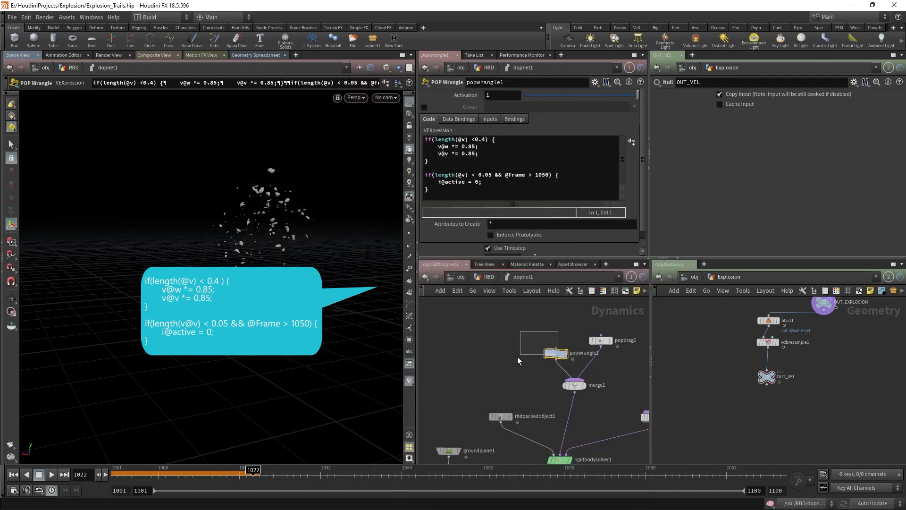
Step: Set gravity1's Force Y to 1.8*-9.80665 and replay the debris from frame 1001
middle_drag(526, 422, 529, 299)
click(560, 365)
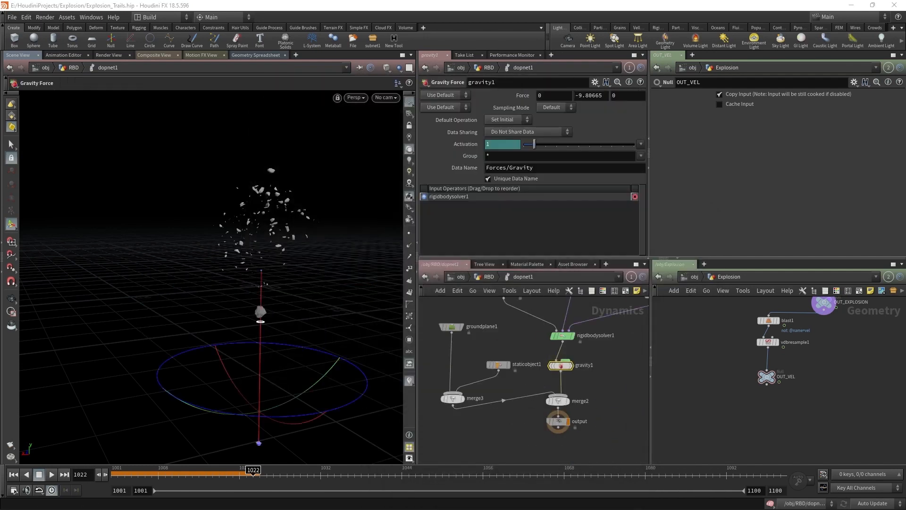
click(575, 95)
text(1.8)
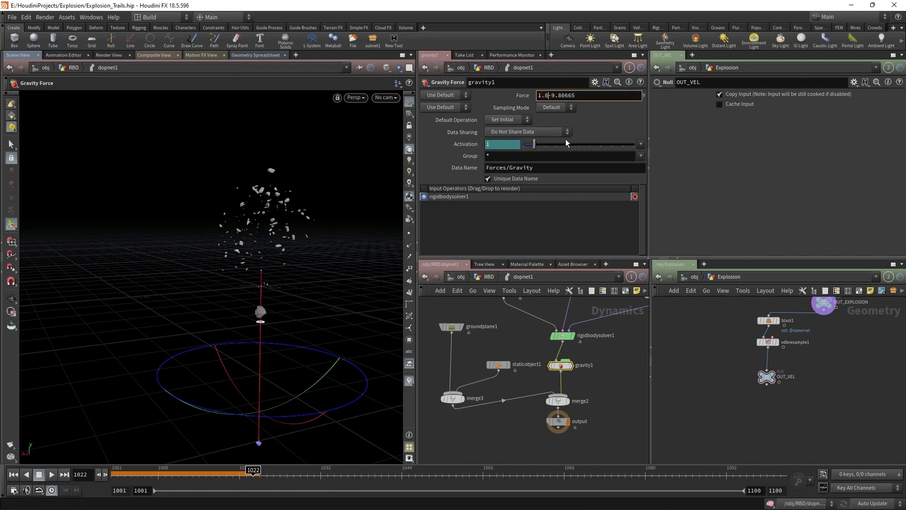
text(*)
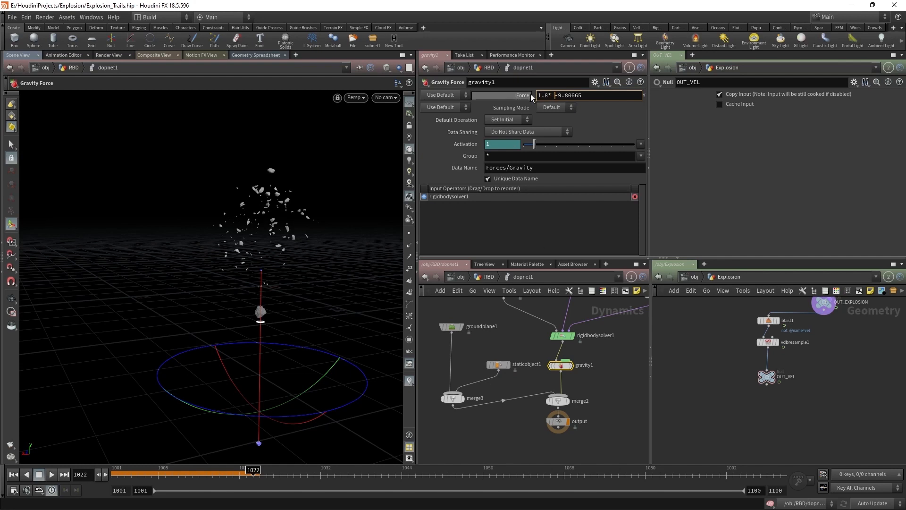
key(Return)
click(17, 475)
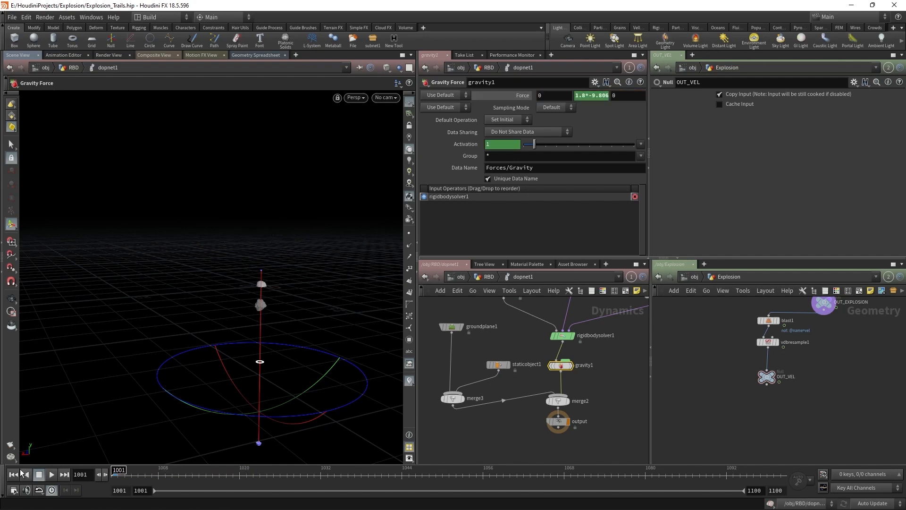
alt+right_drag(291, 269, 251, 395)
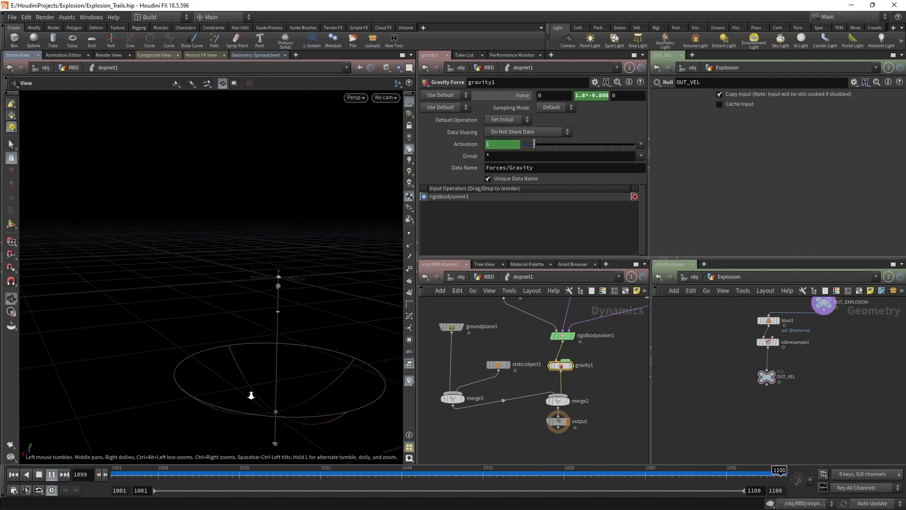
key(Return)
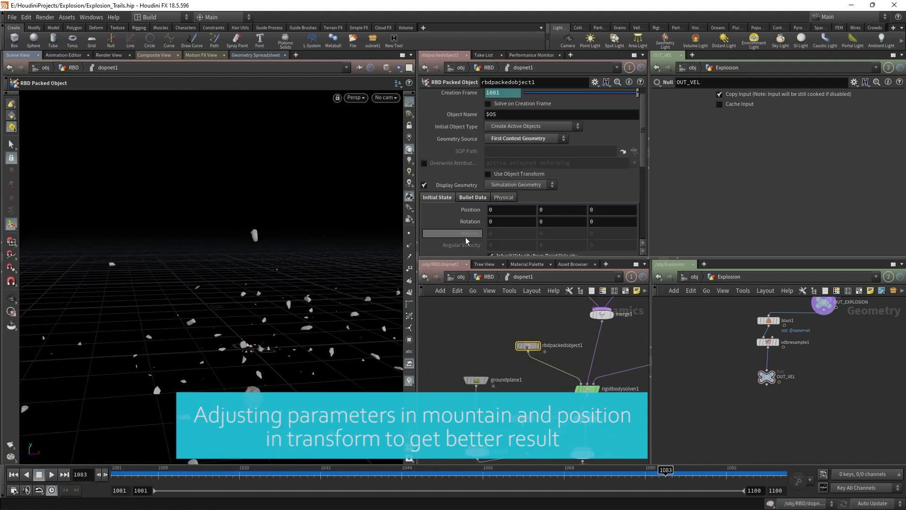
Step: Replay the debris simulation from the first frame, then stop playback
scroll(462, 184, down, 5)
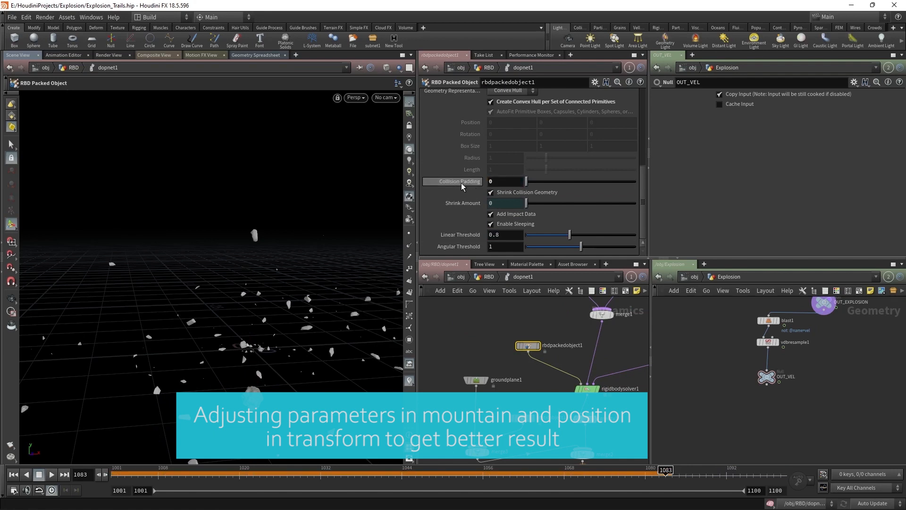
click(14, 474)
click(51, 474)
scroll(180, 362, down, 5)
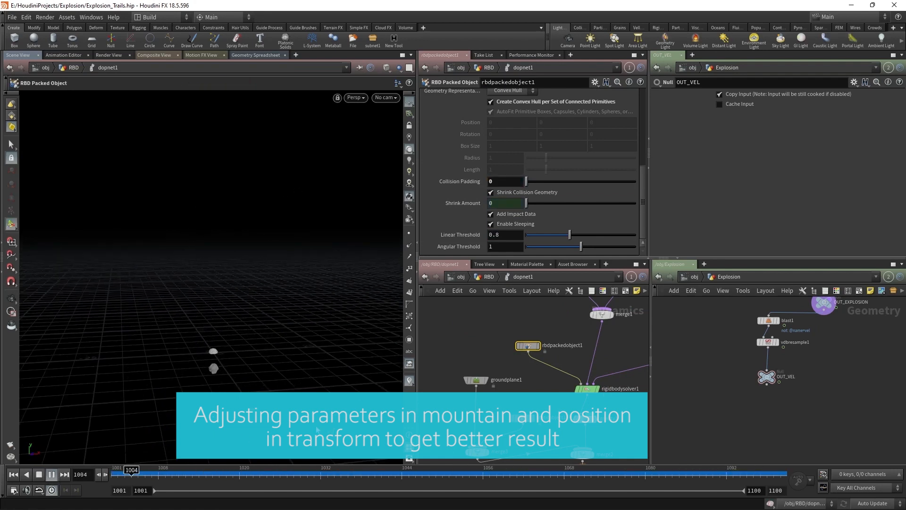
key(Up)
Step: Set the DOP network's Object field to rbd*
key(u)
drag(521, 145, 476, 146)
text(rbd*)
key(Return)
alt+drag(211, 375, 205, 338)
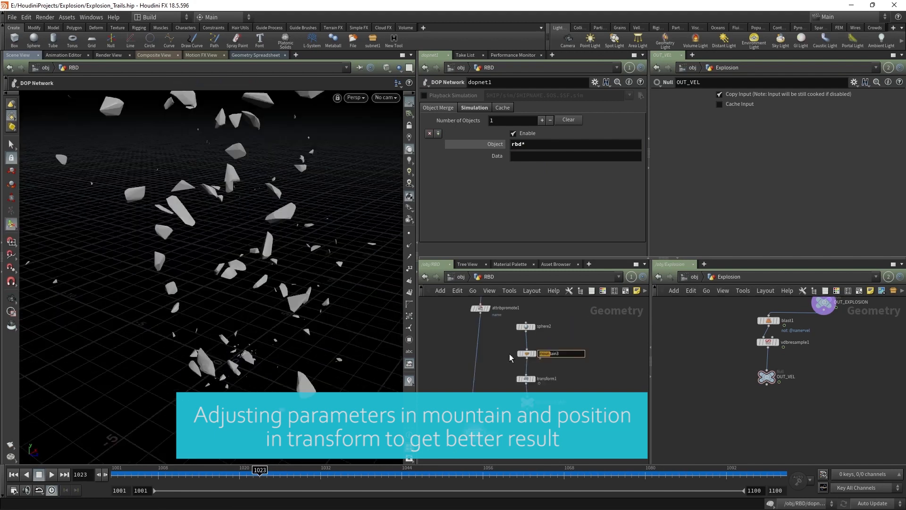
Step: Raise mountain3's offset to 0.9 and replay the debris simulation
middle_drag(467, 163, 518, 147)
scroll(227, 283, down, 5)
click(14, 474)
click(51, 474)
drag(470, 473, 186, 474)
alt+right_drag(189, 227, 218, 266)
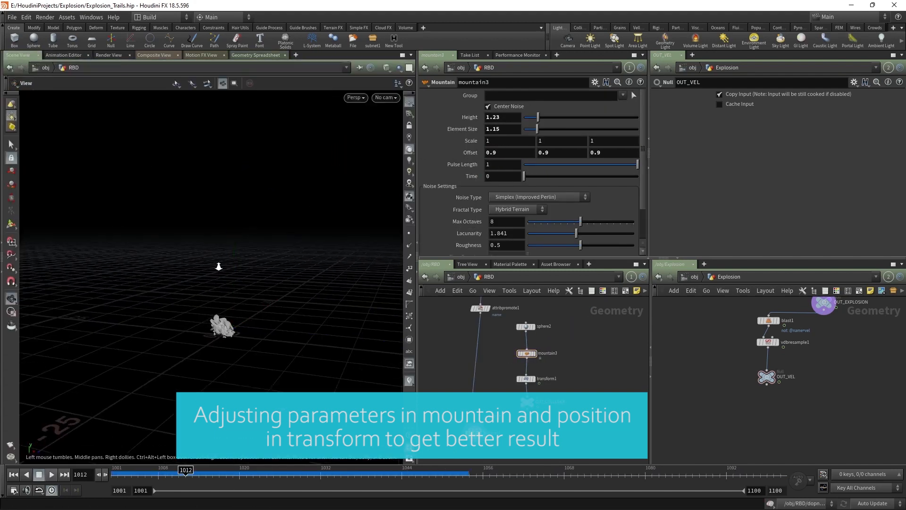
key(s)
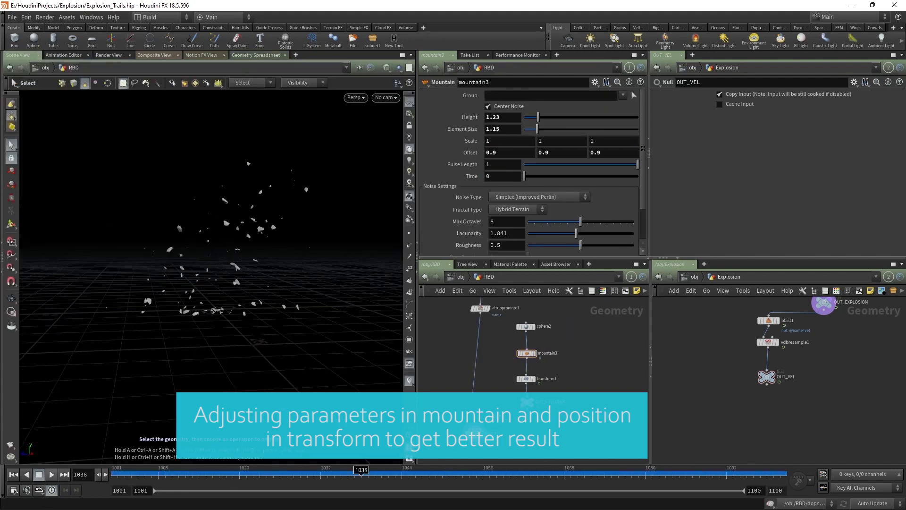
Step: Set the Rigid Body Solver's Sleeping Time to 1
scroll(472, 439, up, 3)
double_click(476, 432)
drag(495, 144, 467, 144)
text(1)
key(Return)
scroll(458, 224, down, 1)
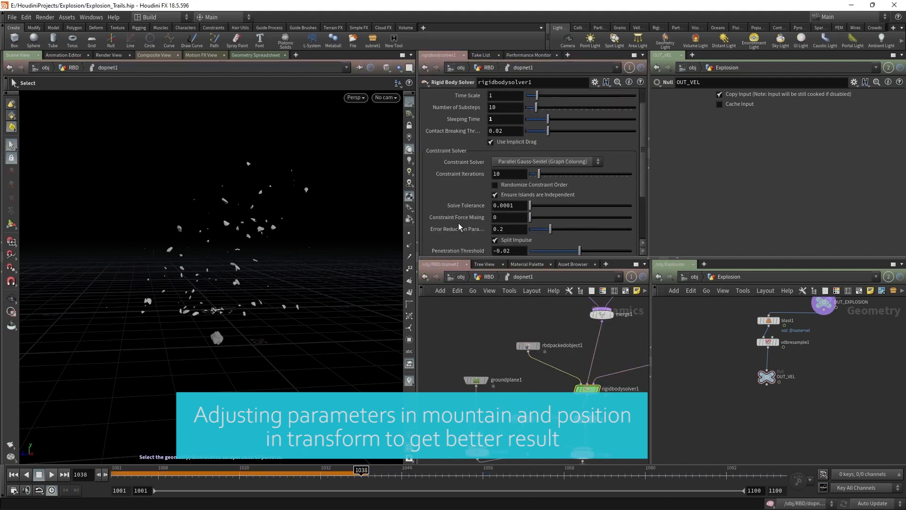
scroll(459, 227, down, 3)
Step: Check groundplane1's Physical settings and replay the simulation from frame 1001
click(488, 277)
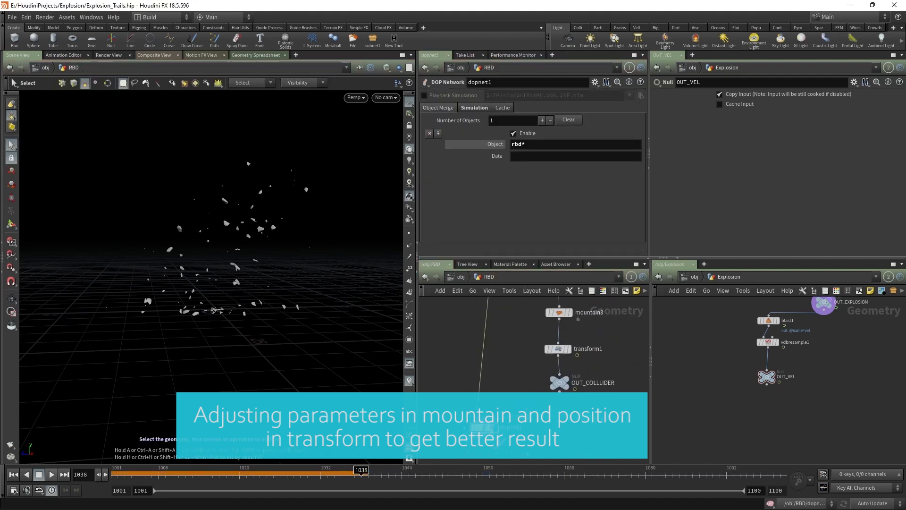
double_click(475, 432)
click(476, 380)
click(467, 141)
click(13, 474)
click(51, 474)
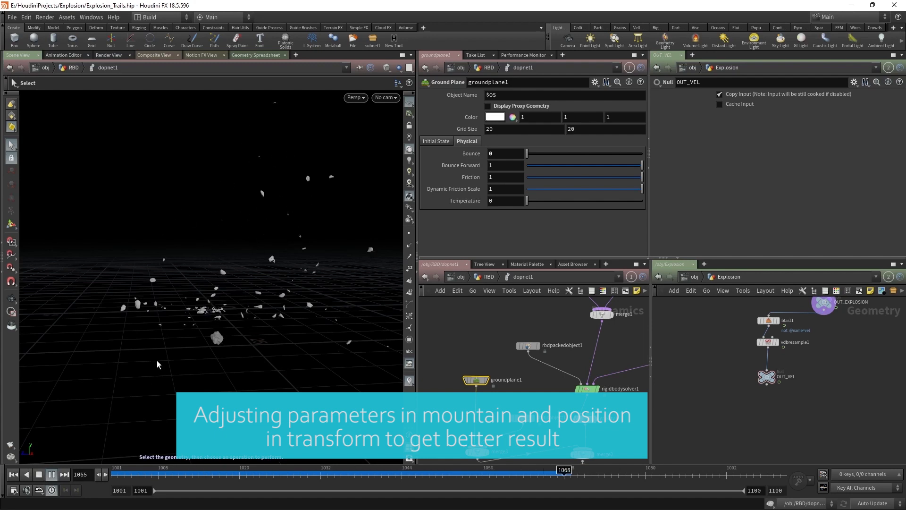
Step: Show the other scene objects and review the debris with the fireball around frame 1040
click(489, 276)
scroll(520, 360, down, 5)
click(399, 68)
click(421, 87)
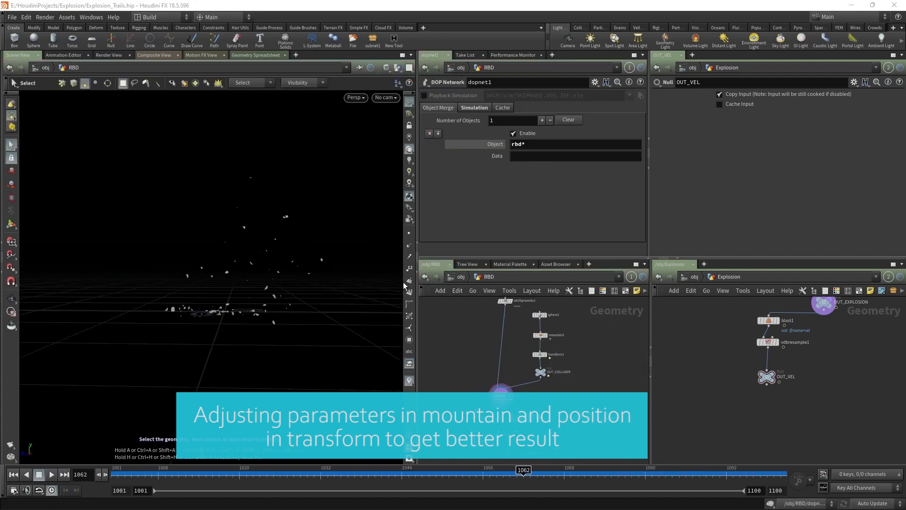
drag(330, 467, 348, 467)
alt+drag(208, 283, 283, 321)
drag(165, 465, 375, 463)
click(460, 276)
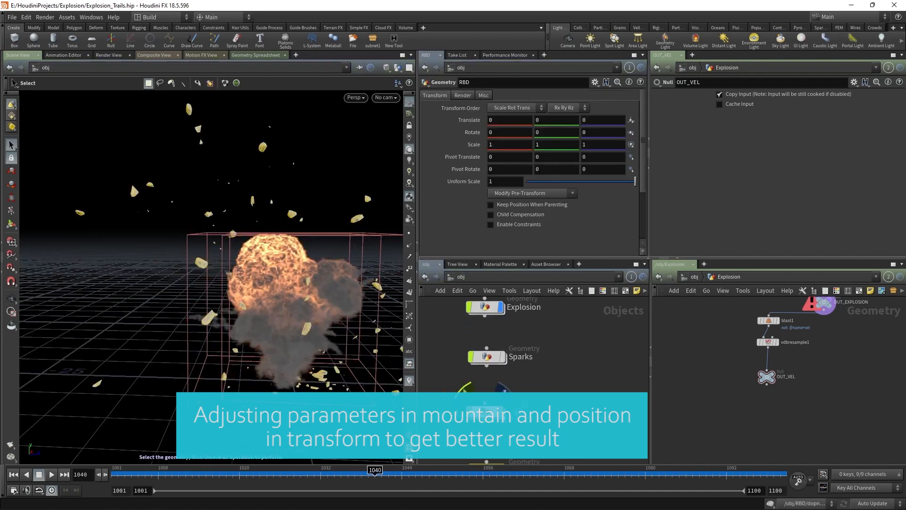
Step: Return to the RBD network and play the simulation through cam1, stopping at frame 1012
double_click(485, 396)
alt+right_drag(283, 302, 227, 330)
click(386, 97)
click(259, 472)
click(51, 477)
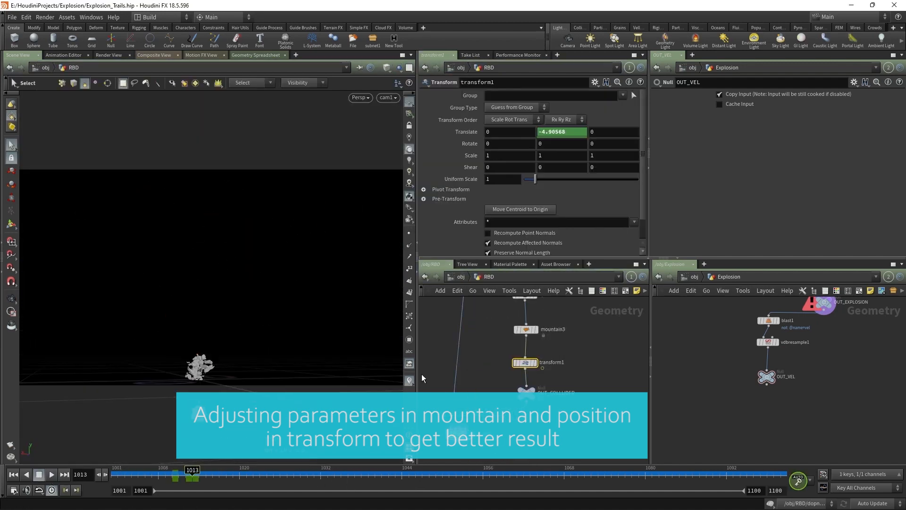
click(11, 225)
Step: Lower the rock shape along Y with the transform handle and replay the simulation
drag(198, 302, 198, 321)
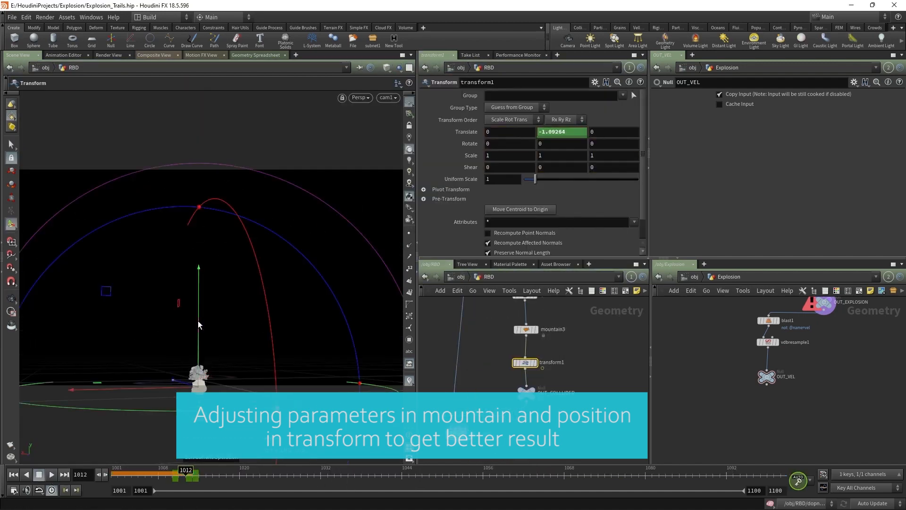
click(14, 474)
click(399, 67)
click(410, 79)
click(11, 144)
click(51, 476)
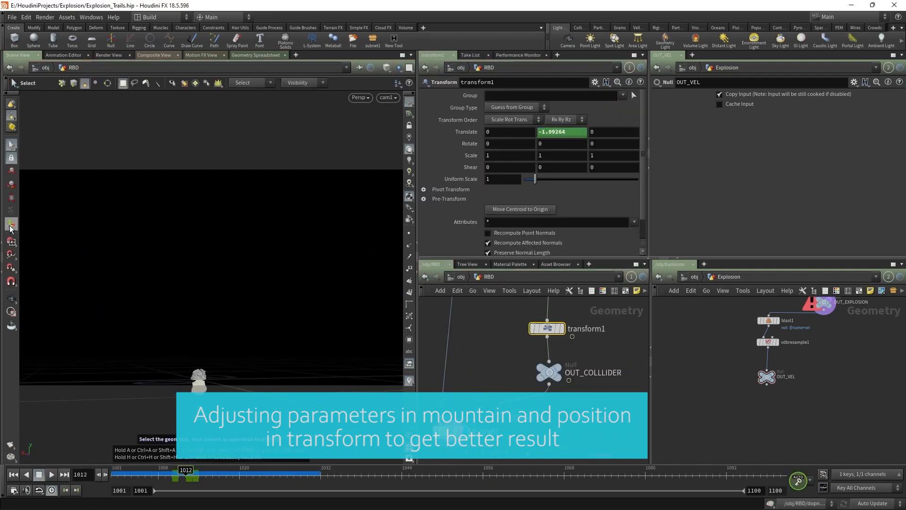
Step: Push transform1's Y translation further down and replay from the first frame
click(10, 225)
drag(196, 332, 196, 348)
click(13, 474)
click(11, 144)
click(52, 476)
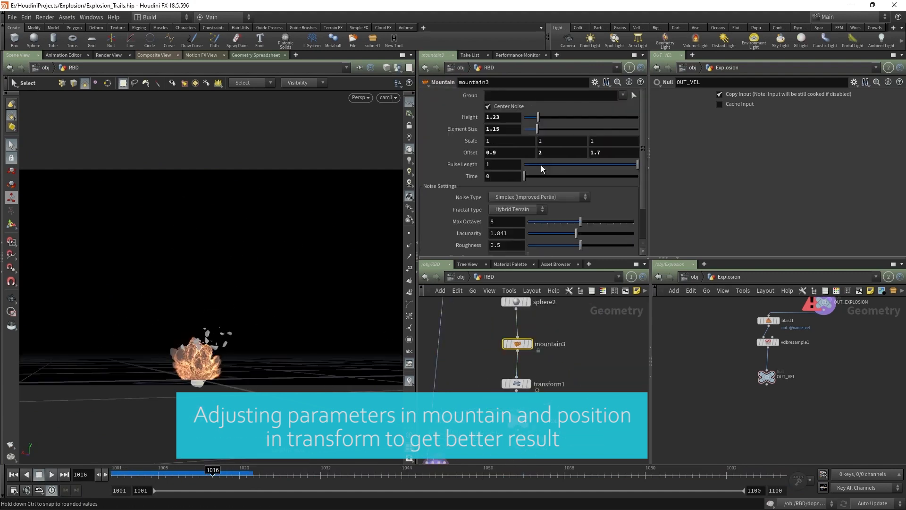
Step: Lower mountain3's offset with the value ladder, bringing Y to -0.1, and replay
middle_drag(519, 152, 495, 152)
click(13, 474)
click(49, 477)
click(50, 476)
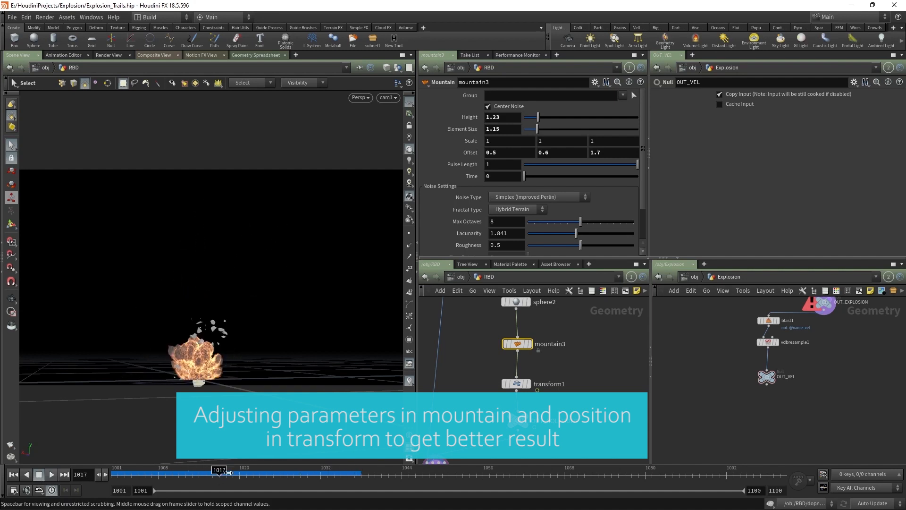
middle_drag(549, 152, 514, 155)
click(13, 475)
click(51, 475)
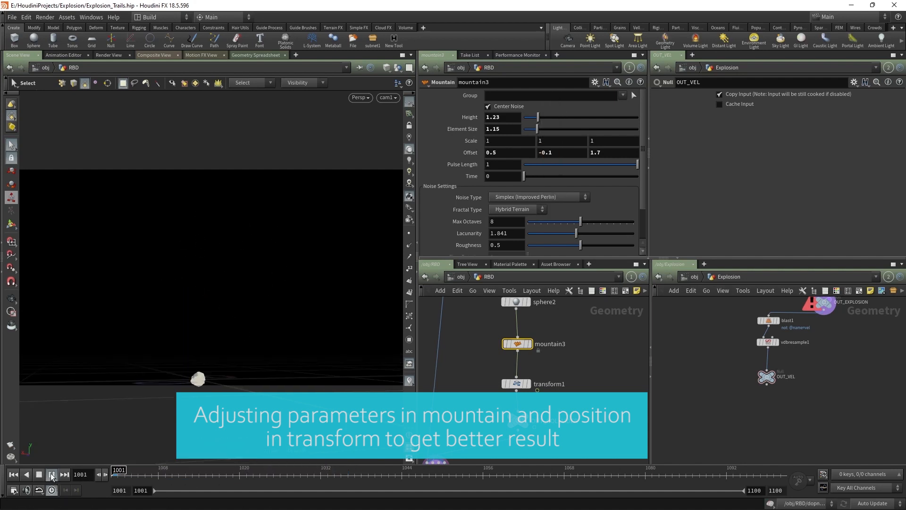
click(51, 475)
Step: Check transform1's keys at frame 1008 and the keyed frame, then replay
click(158, 474)
click(517, 383)
click(188, 476)
click(13, 474)
click(50, 477)
click(49, 475)
Step: Lower transform1's keyed Y position further at frame 1013 and replay
click(193, 477)
click(13, 475)
mouse_move(200, 351)
mouse_down()
mouse_move(200, 371)
mouse_move(198, 344)
mouse_move(199, 357)
mouse_up()
click(55, 476)
click(55, 477)
click(191, 475)
Step: Replay the simulation and compare the keyed frames 1013 and 1012
click(14, 474)
click(49, 475)
click(51, 475)
click(193, 475)
click(18, 475)
click(50, 475)
click(51, 475)
click(187, 476)
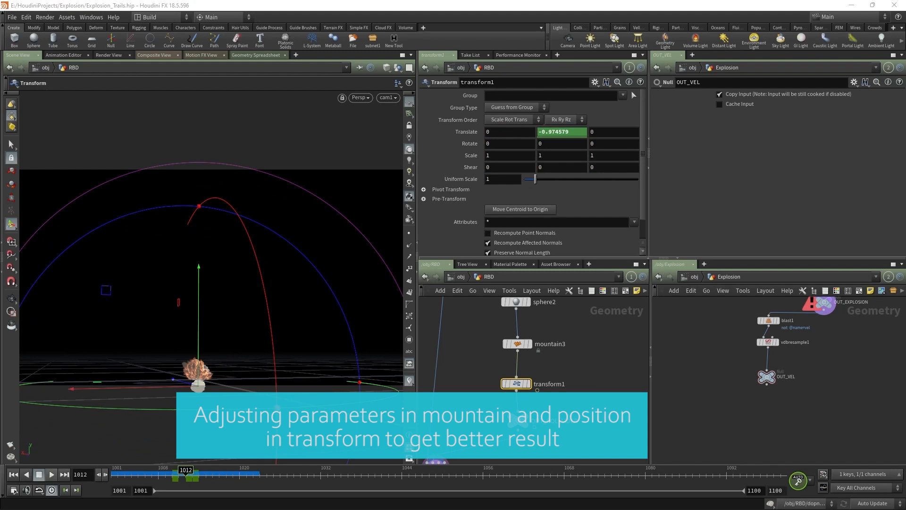
Step: Set mountain3's Scale to 1.2 and replay the simulation from frame 1001
click(517, 343)
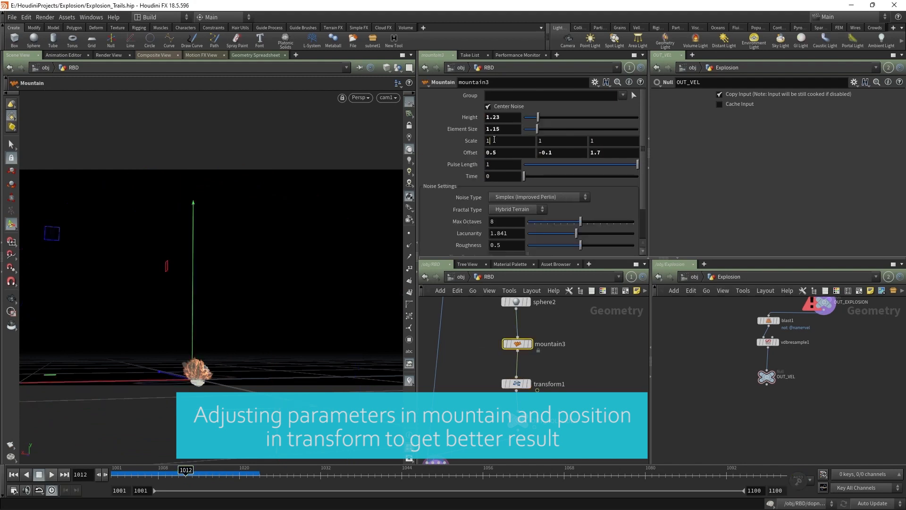
text(.2)
key(Tab)
text(1.2)
key(Tab)
text(1.2)
click(14, 475)
key(s)
click(51, 475)
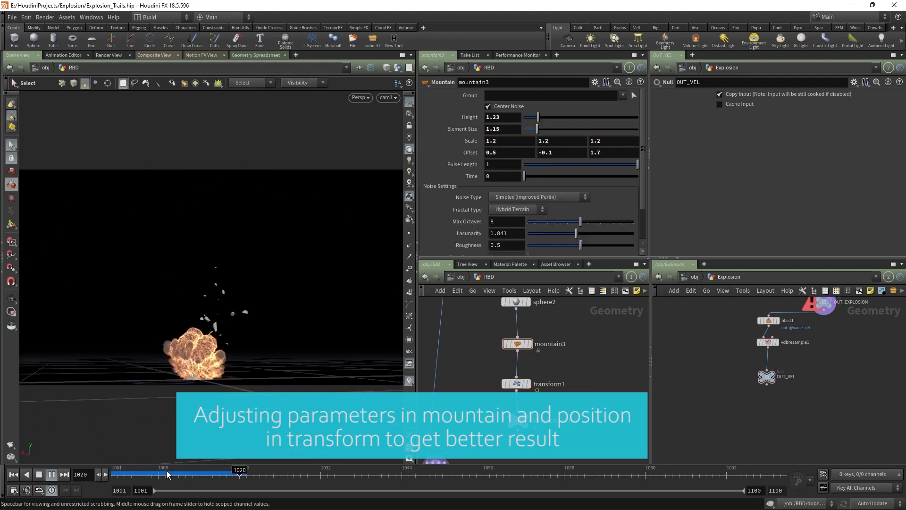
Step: Review transform1's keys and mountain3, then scrub back to frame 1006
click(516, 383)
click(186, 475)
scroll(219, 331, up, 5)
click(517, 343)
scroll(219, 312, down, 6)
drag(185, 474, 102, 473)
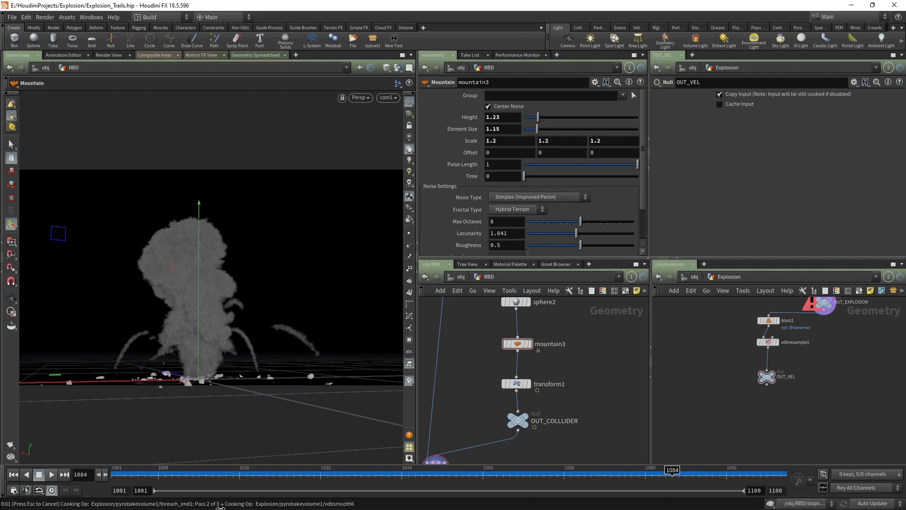
click(14, 475)
click(55, 477)
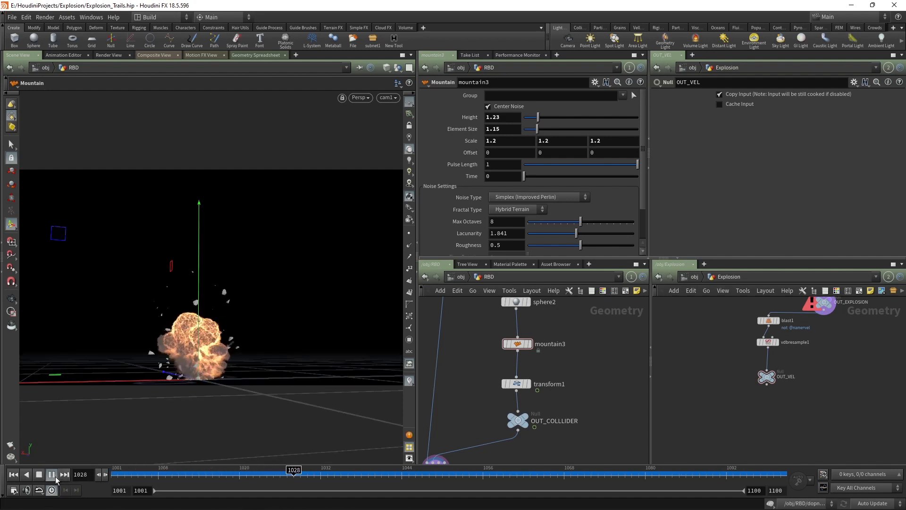
drag(161, 472, 442, 473)
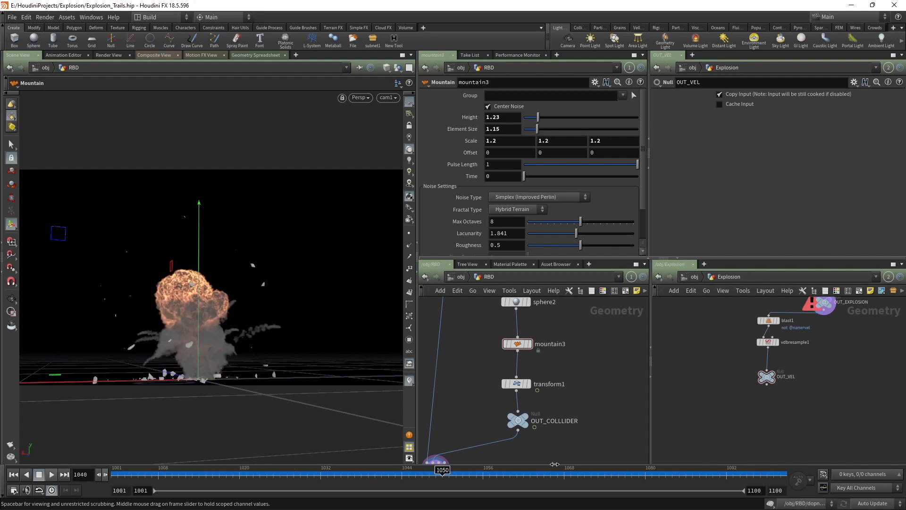
key(ctrl+Up)
click(11, 144)
drag(245, 473, 300, 474)
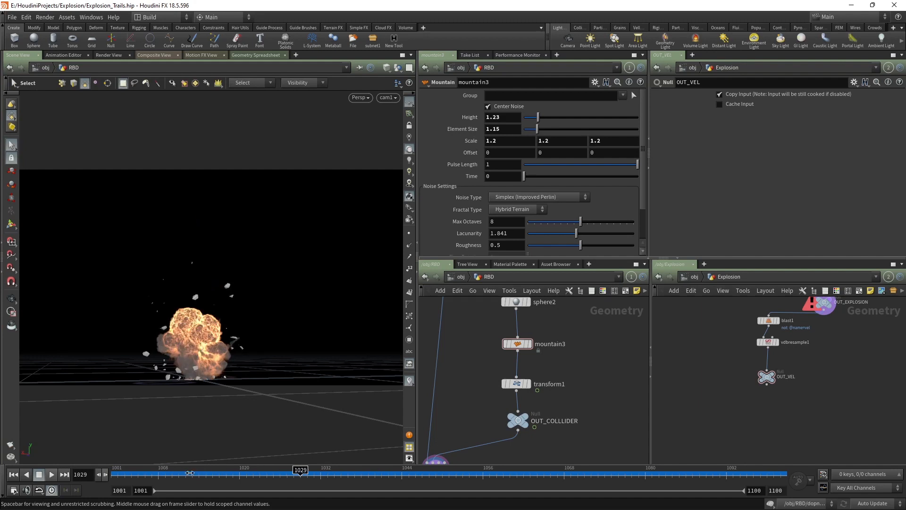
scroll(477, 418, down, 2)
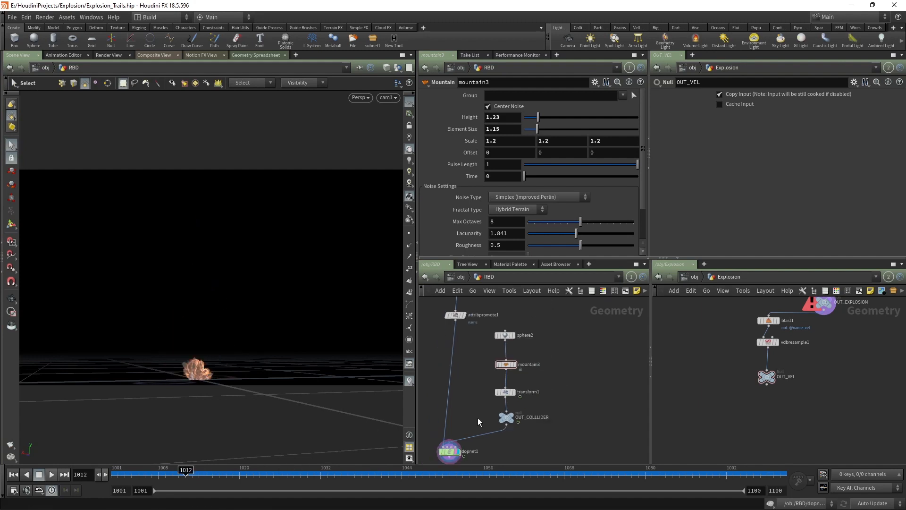
middle_drag(477, 418, 548, 408)
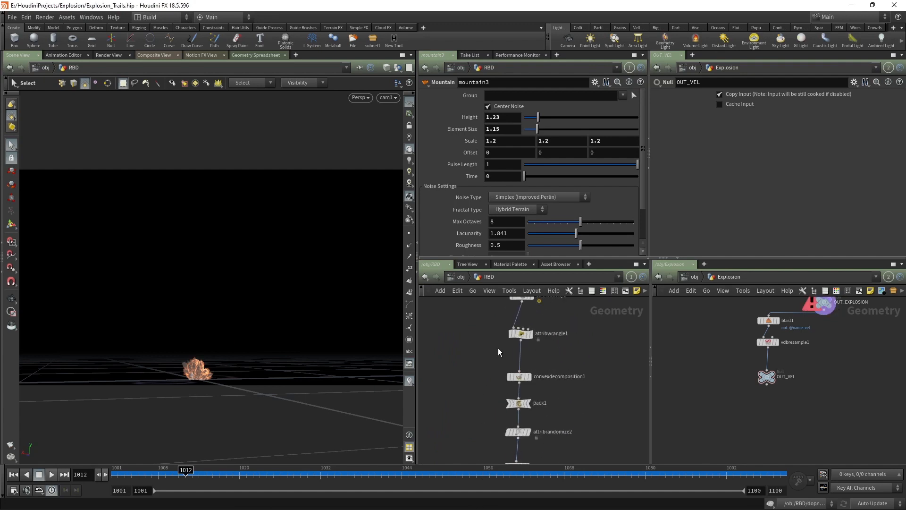
Step: Add a Pack node wired from attribwrangle1
click(520, 341)
middle_drag(458, 410, 547, 358)
key(Tab)
text(pack)
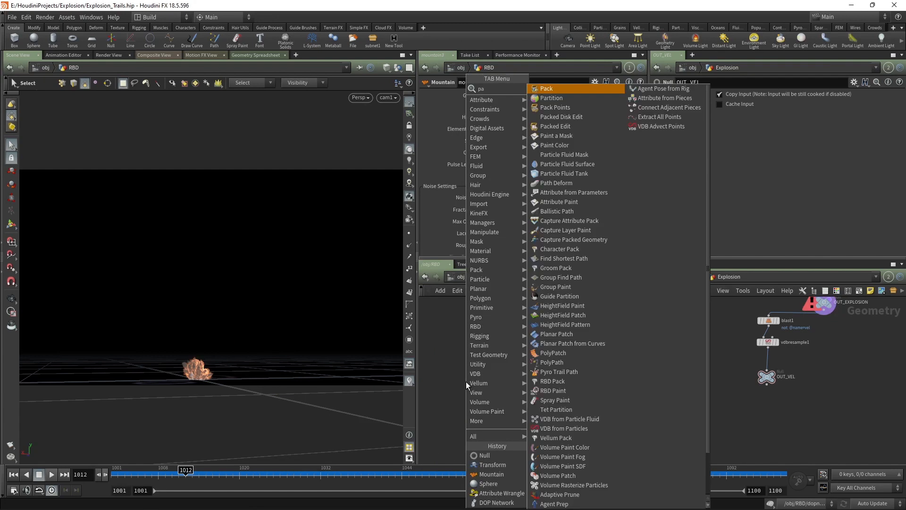
key(Return)
key(Return)
Step: Display pack2 and enable packing by the name attribute and transferring it
mouse_move(466, 384)
scroll(472, 381, up, 2)
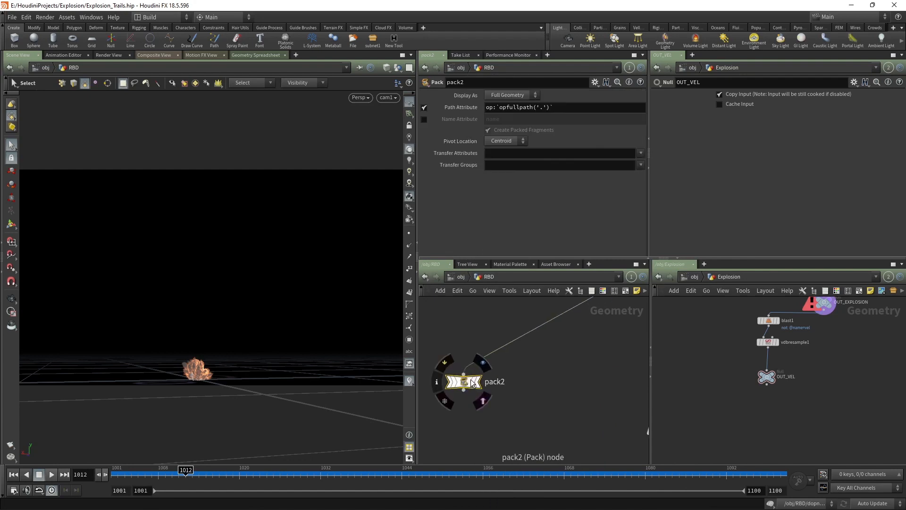
click(481, 400)
click(482, 363)
click(424, 119)
click(424, 108)
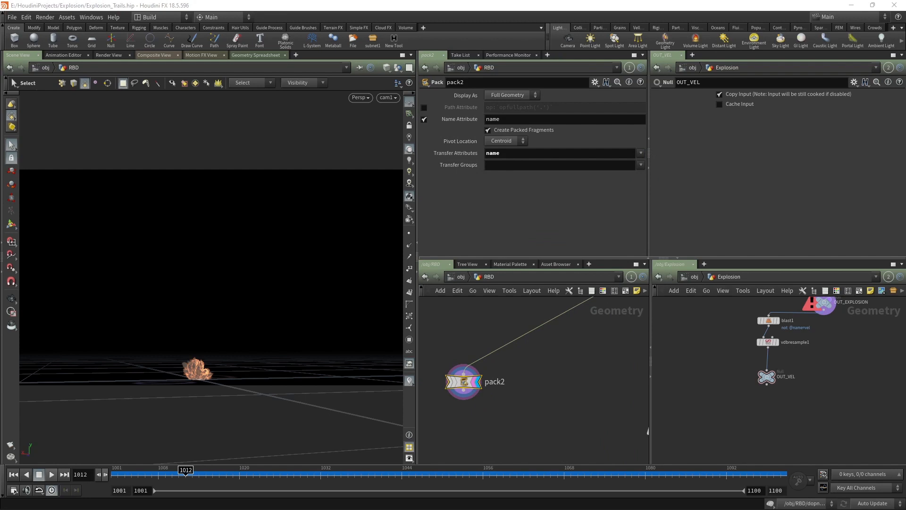
Step: Add a For-Each Named Primitive loop below pack2
key(Tab)
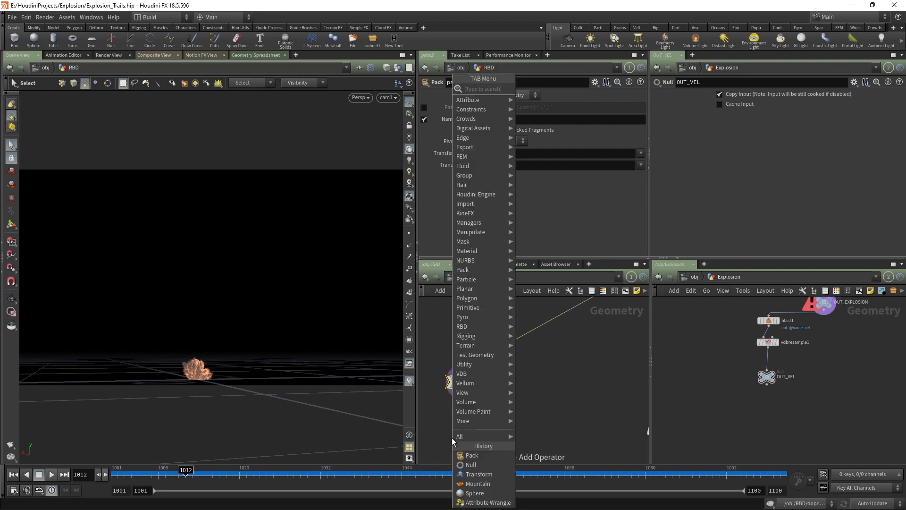
text(for eac)
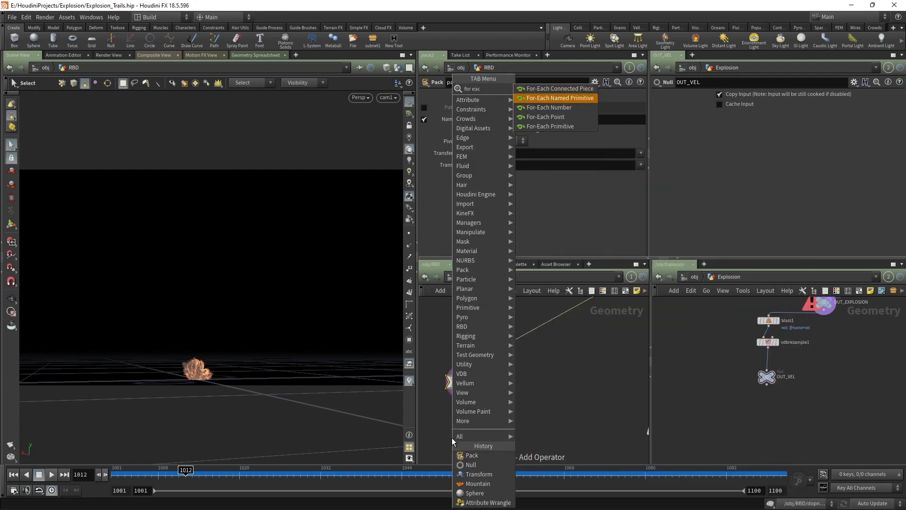
key(Return)
click(452, 437)
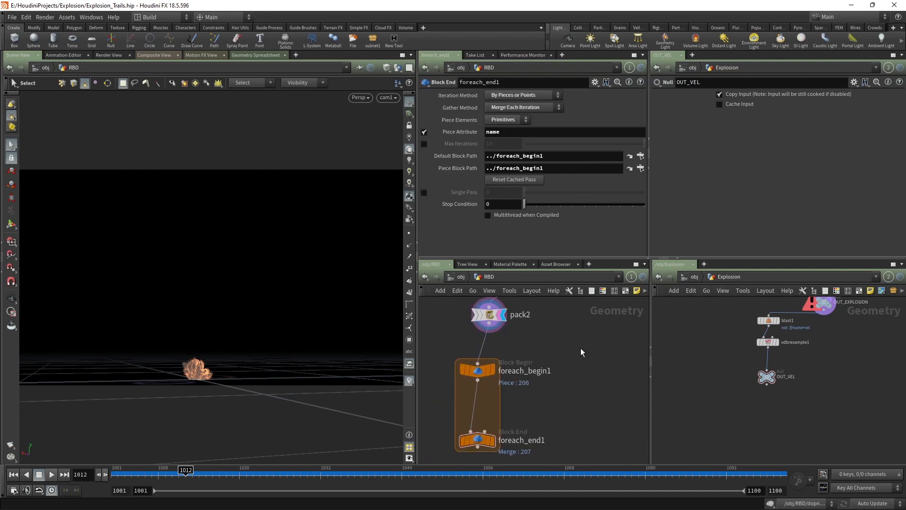
key(Tab)
Step: Insert a Transform node, transform2, into the for-each loop and arrange the loop nodes
text(tran)
mouse_move(503, 232)
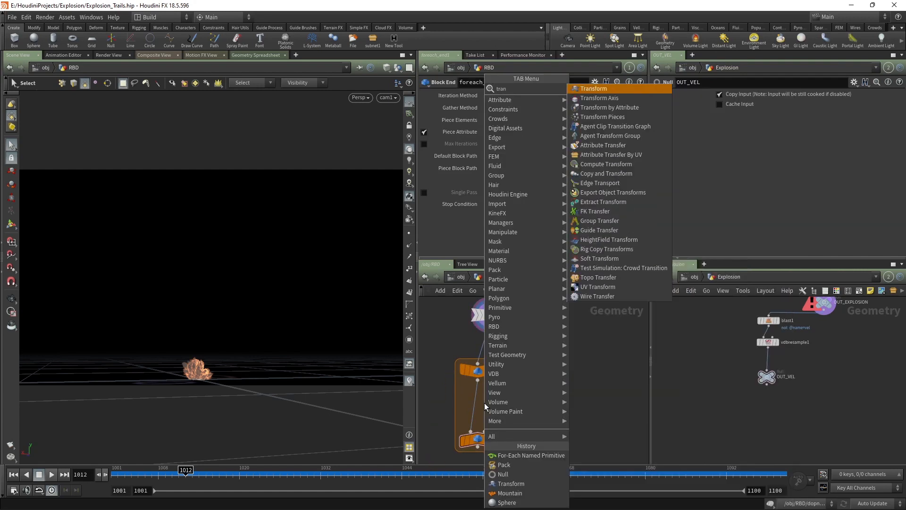
click(595, 88)
click(473, 401)
drag(474, 403, 476, 405)
middle_drag(477, 408, 509, 345)
drag(513, 372, 516, 420)
drag(504, 348, 512, 363)
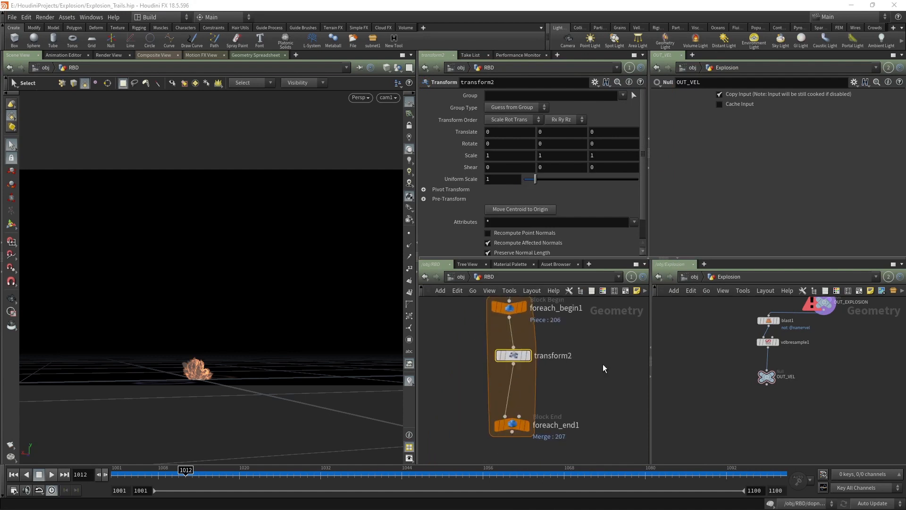
Step: Expand Pivot Transform and set Pivot Translate X to centroid(0,D_X)
click(438, 199)
click(434, 191)
click(441, 206)
text(centroi)
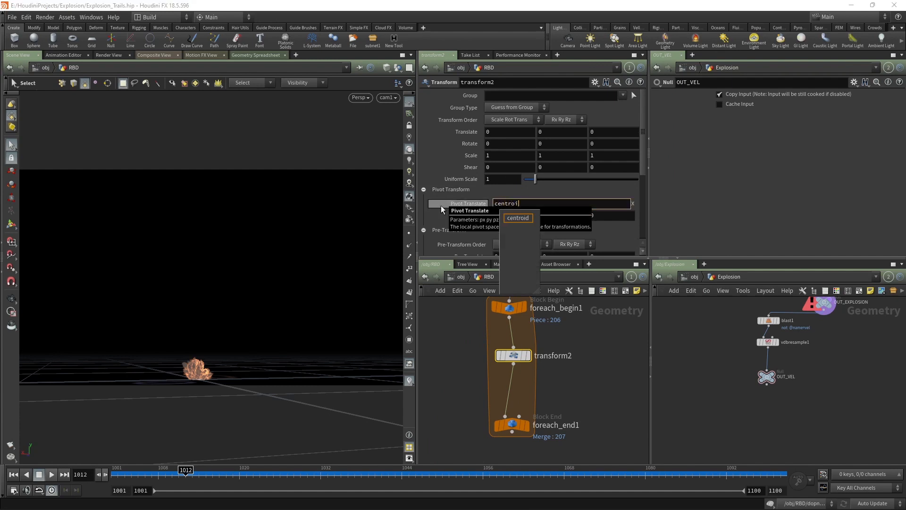
key(Down)
text(\)
key(BackSpace)
key(Return)
text((0,D_X)
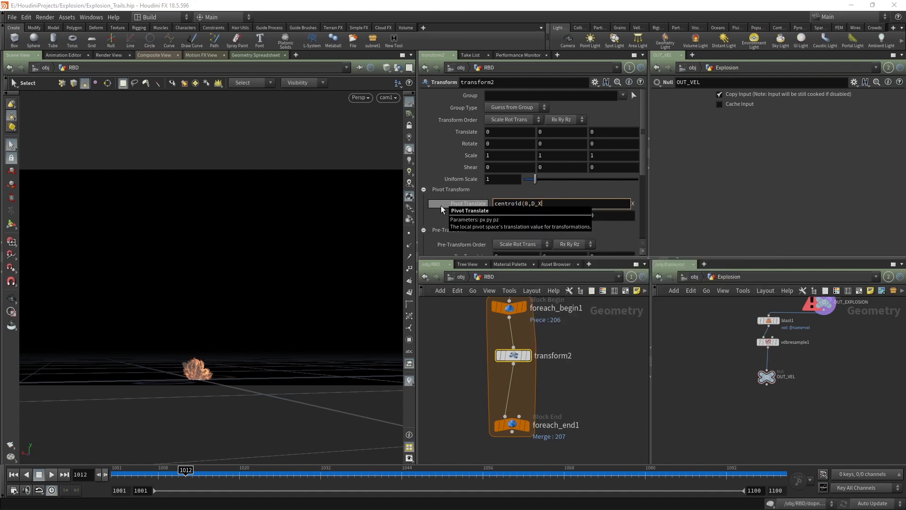
text())
key(Return)
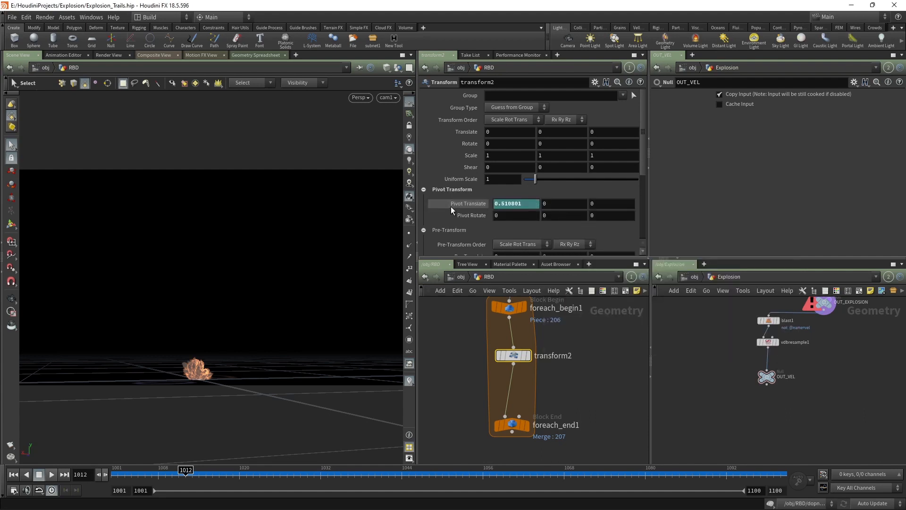
Step: Set Pivot Translate Y and Z to centroid(0,D_Y) and centroid(0,D_Z)
click(508, 206)
key(ctrl+c)
key(Tab)
key(ctrl+v)
drag(543, 204, 538, 203)
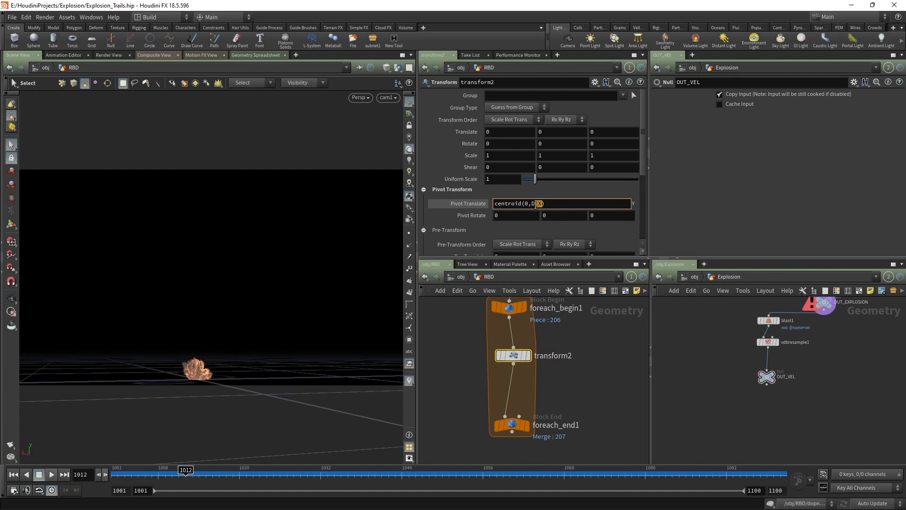
key(Tab)
key(ctrl+v)
text(Z)
key(Return)
Step: Display foreach_end1's output and scrub frames to check the pieces
click(595, 359)
click(525, 426)
click(529, 425)
drag(206, 473, 287, 472)
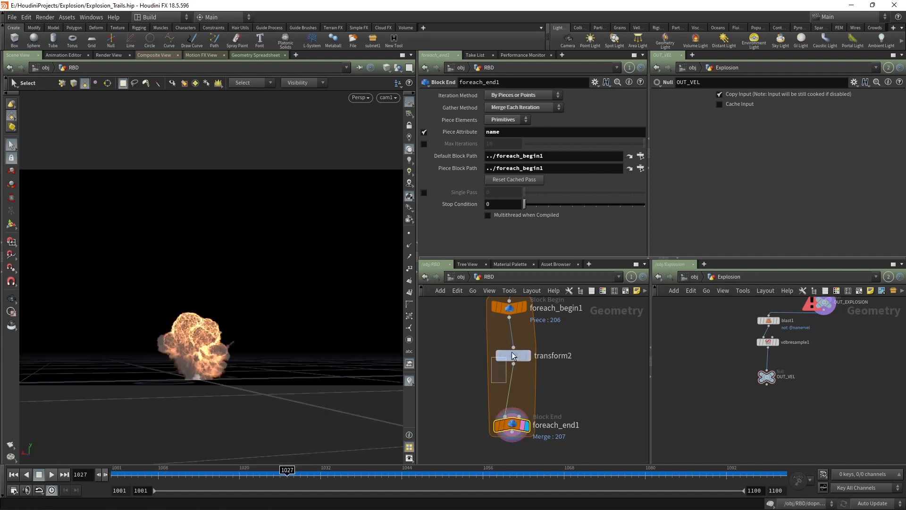
Step: Set transform2's Uniform Scale to 0.7
click(513, 355)
text(0.7)
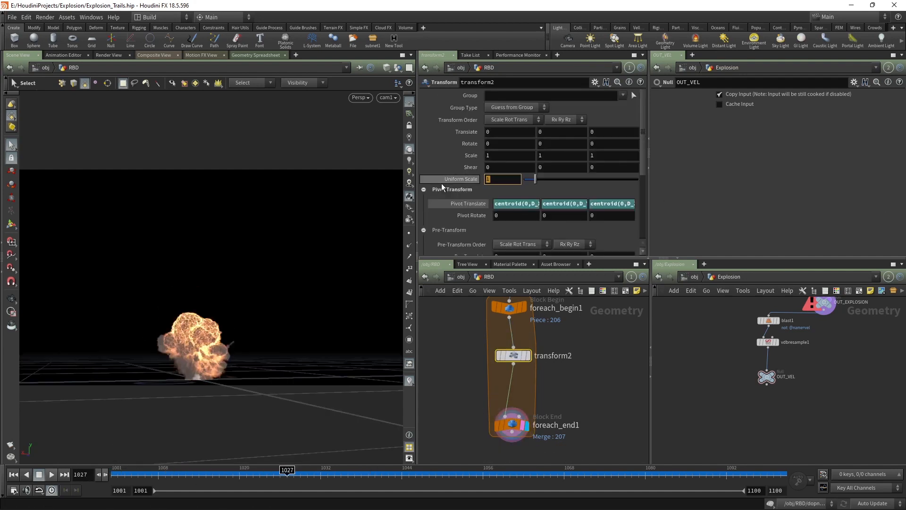
key(Return)
Step: Bring dopnet1 into view and begin adding a node after it
scroll(595, 387, down, 2)
middle_drag(575, 382, 541, 346)
scroll(541, 362, down, 2)
scroll(508, 379, up, 1)
middle_drag(534, 391, 510, 362)
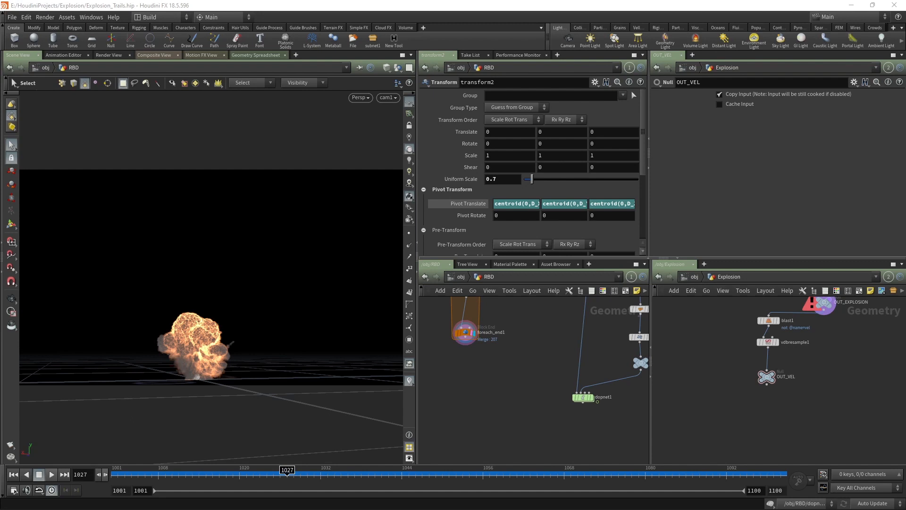
middle_drag(587, 366, 528, 316)
scroll(528, 316, up, 2)
click(521, 367)
key(Tab)
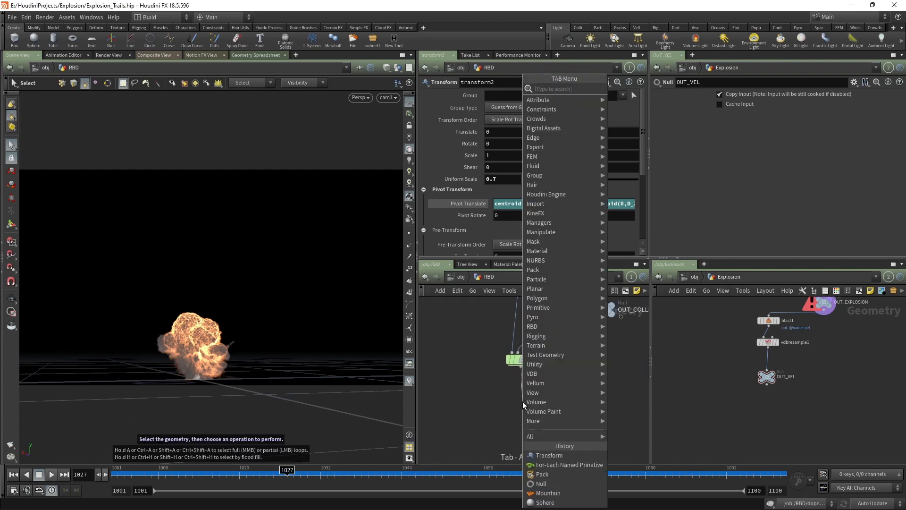
Step: Add dopimport1 reading ../dopnet1 with object mask rbd*, importing as Create Points to Represent Objects
text(dopo)
key(BackSpace)
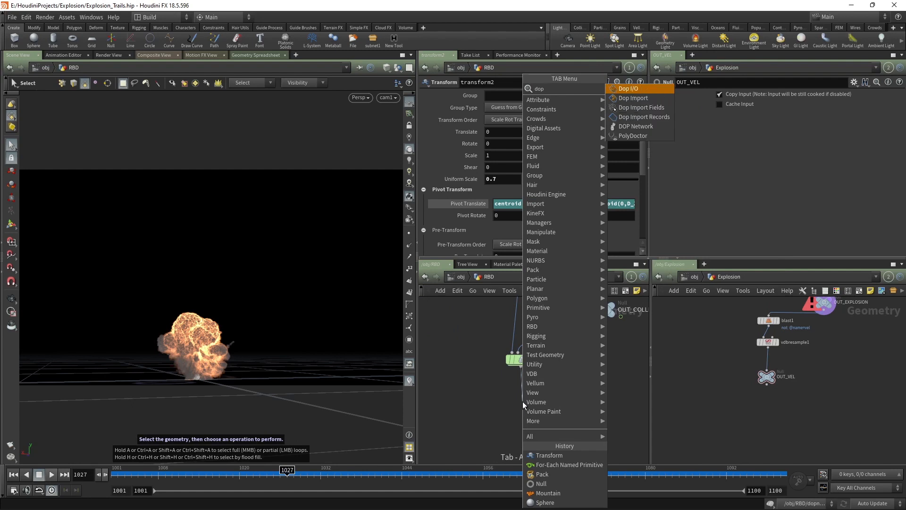
click(639, 99)
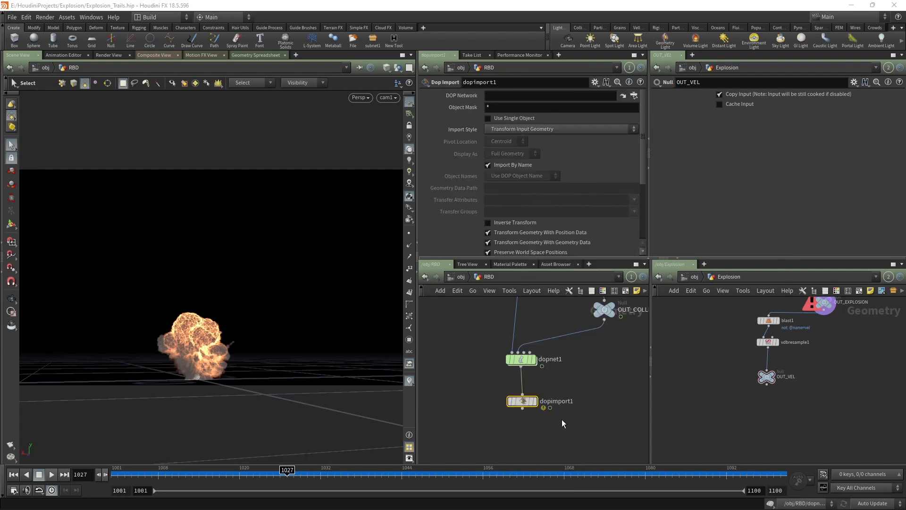
drag(526, 402, 524, 417)
drag(496, 383, 466, 111)
key(Delete)
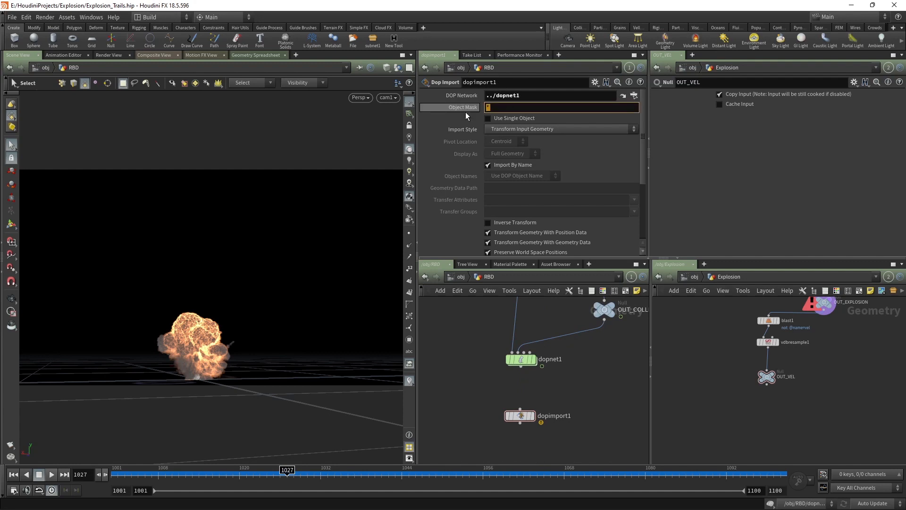
text(rbd*)
key(Return)
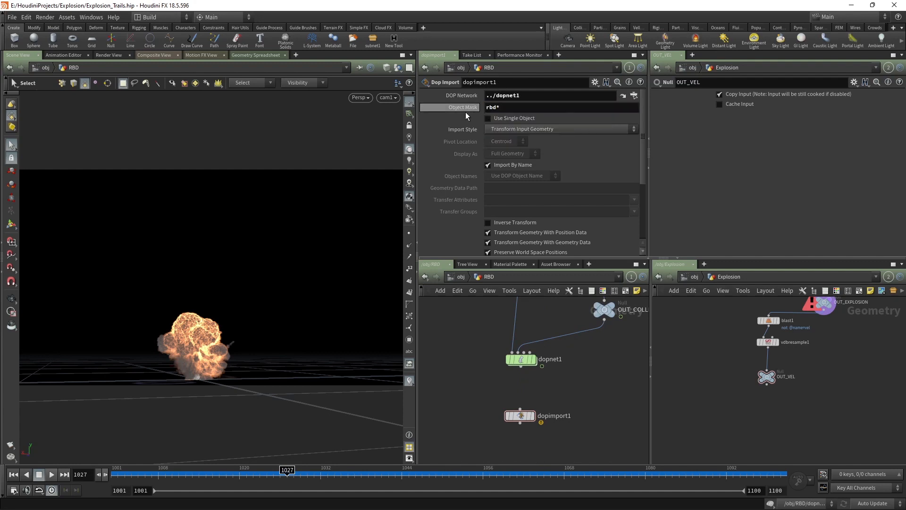
click(494, 128)
Step: Add a Transform Pieces node below dopimport1, replacing a wrongly added node
click(502, 185)
key(h)
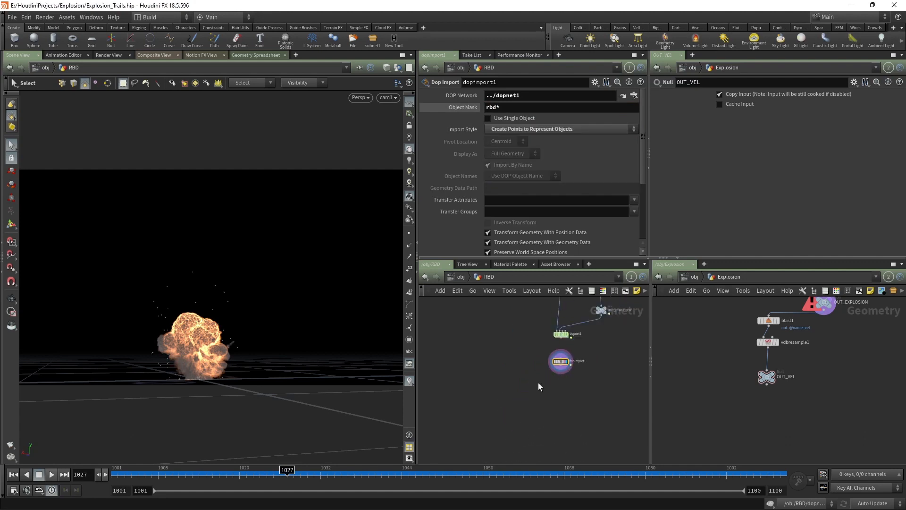
key(Tab)
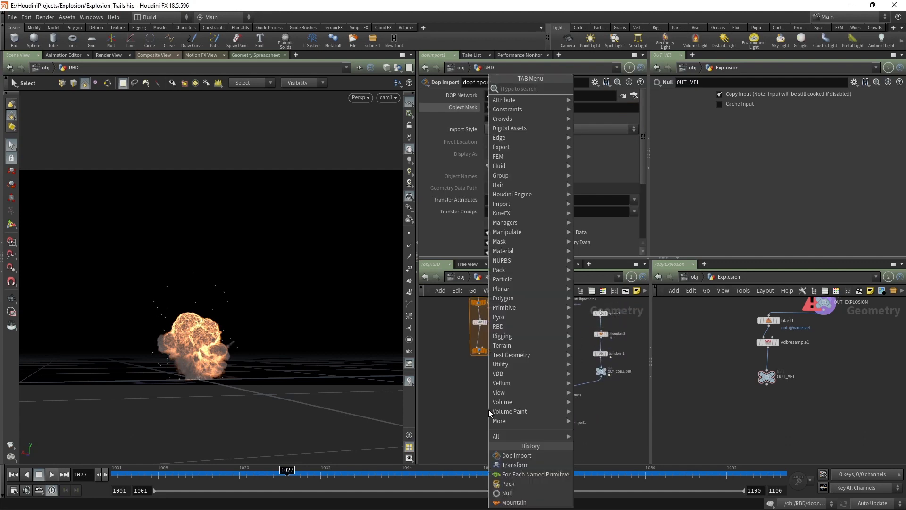
text(trand)
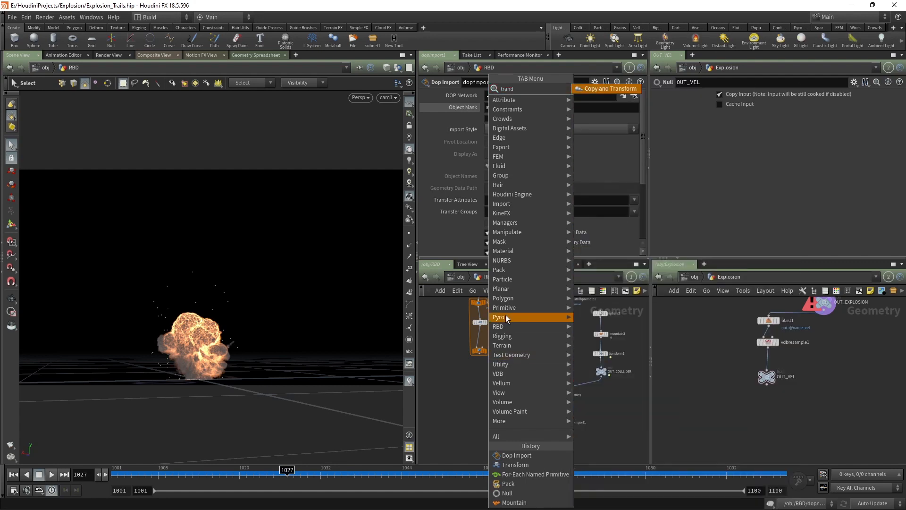
key(BackSpace)
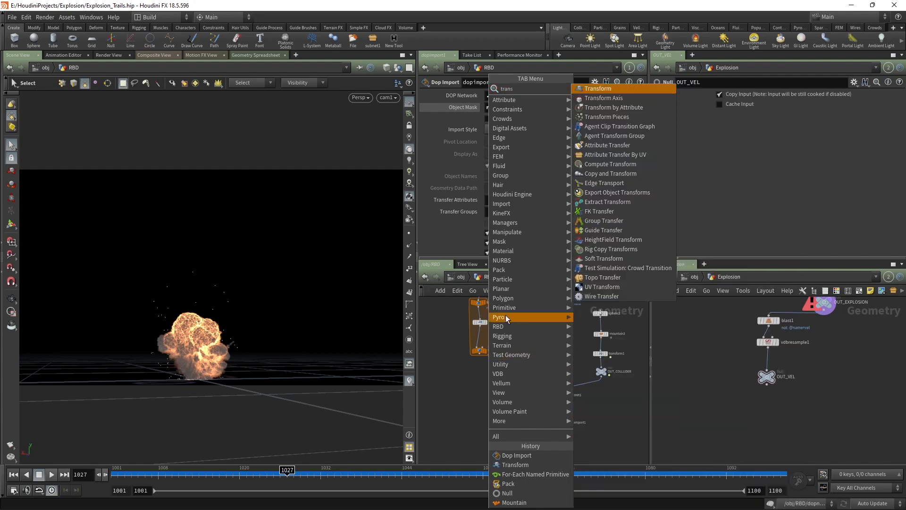
click(612, 119)
middle_drag(506, 444, 517, 417)
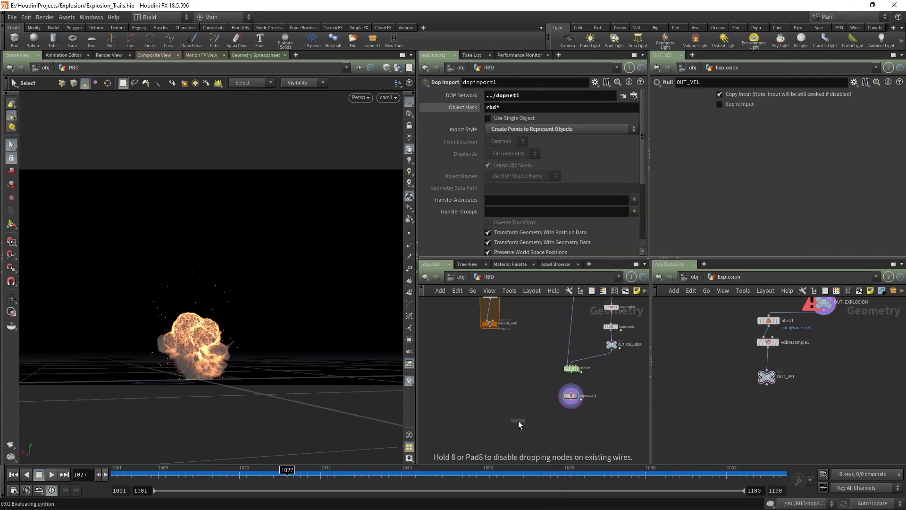
scroll(571, 403, up, 3)
drag(570, 393, 485, 419)
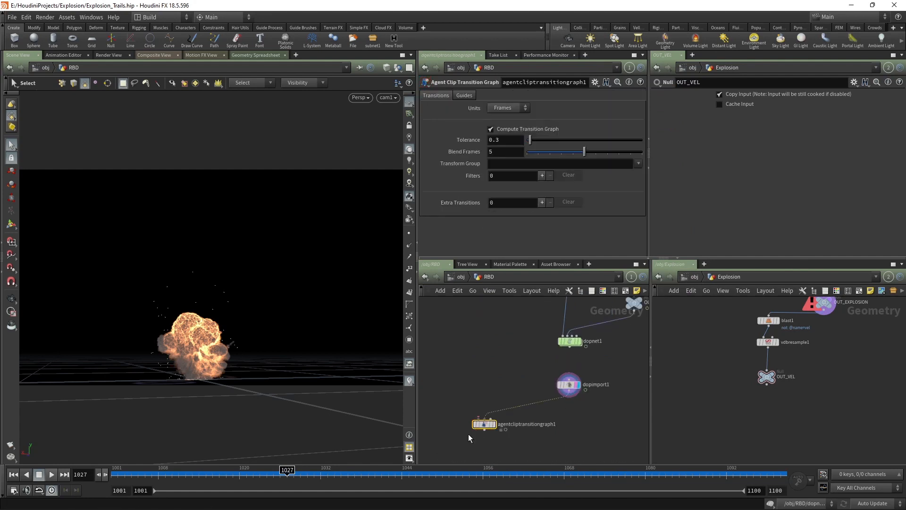
key(Delete)
key(Tab)
text(tran)
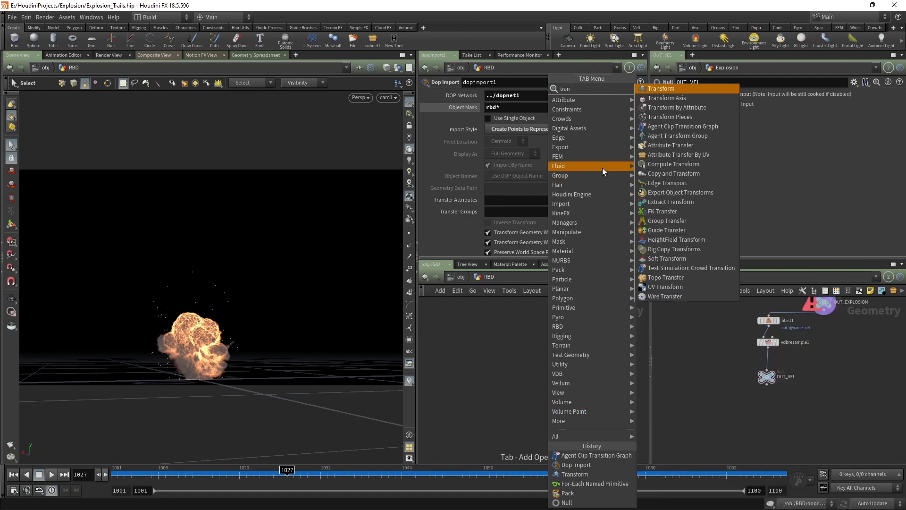
click(664, 118)
click(520, 419)
Step: Wire the foreach pieces and dopimport1 into transformpieces1, display it, and scrub the debris
drag(589, 385, 523, 419)
click(514, 415)
scroll(510, 360, down, 3)
middle_drag(510, 362, 510, 449)
click(462, 374)
middle_drag(514, 408, 516, 318)
scroll(521, 419, up, 4)
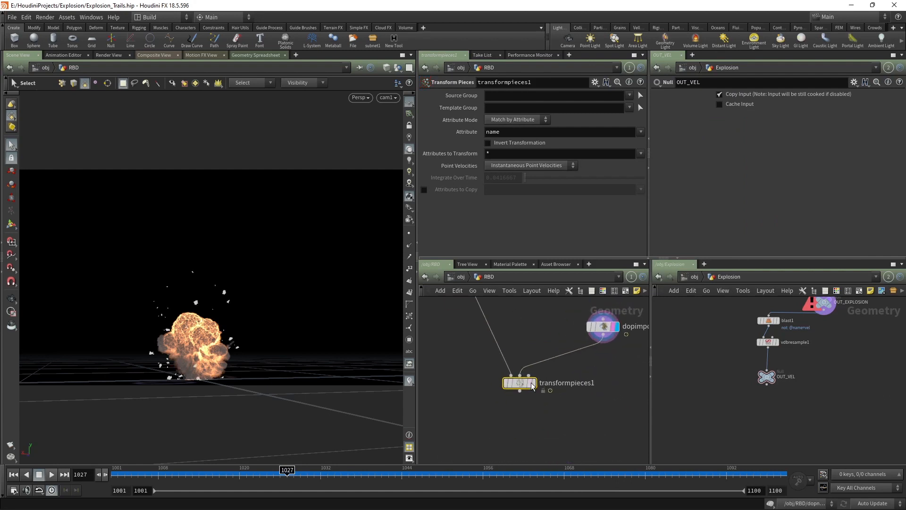
click(532, 383)
drag(286, 472, 349, 472)
drag(462, 459, 597, 460)
scroll(551, 412, down, 1)
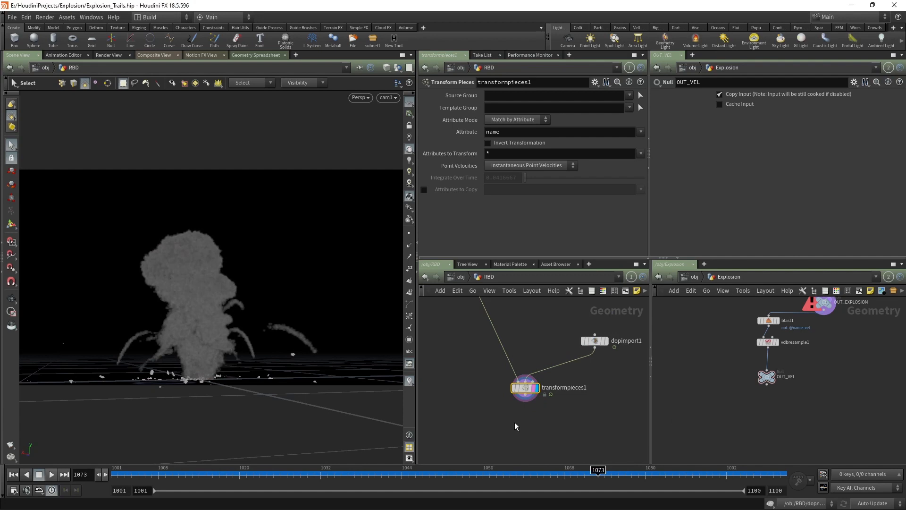
Step: Add a Null named Out_RBD just below transformpieces1 and review the frames
key(Tab)
text(null)
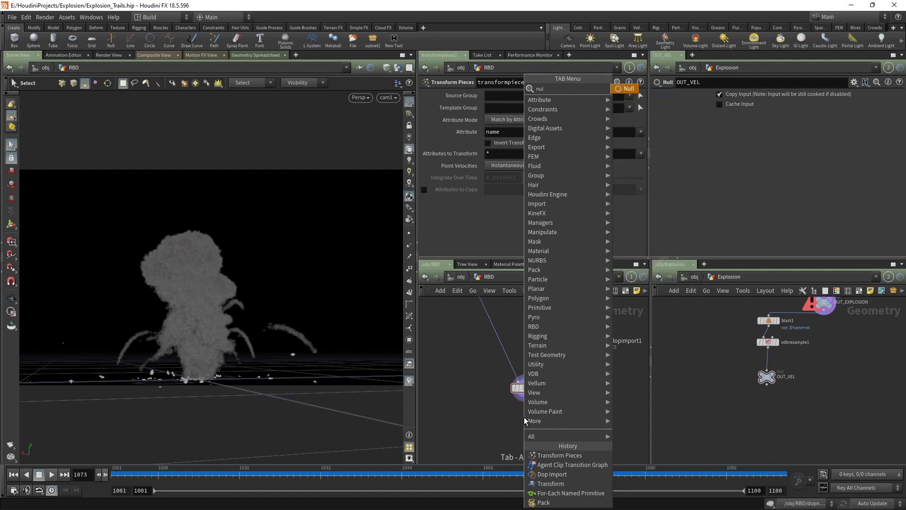
key(Return)
key(Return)
key(F2)
text(O)
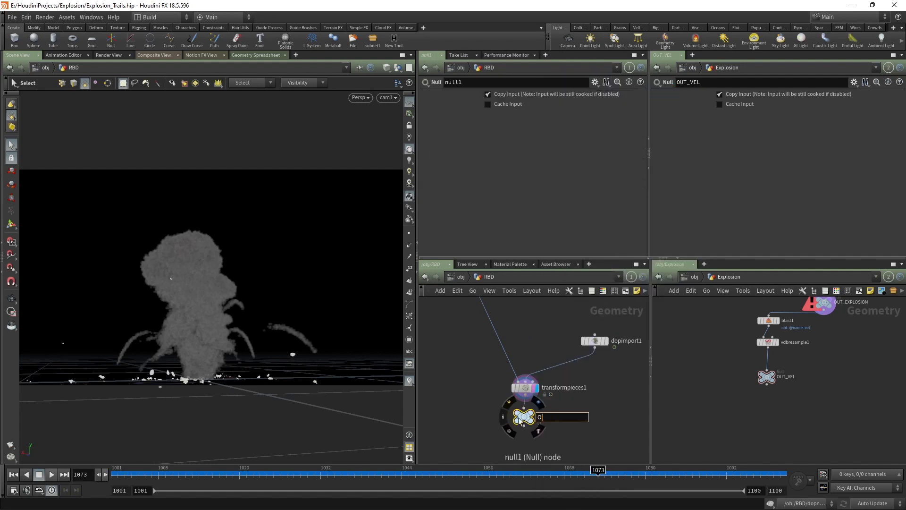
text(ut_RBD)
key(Return)
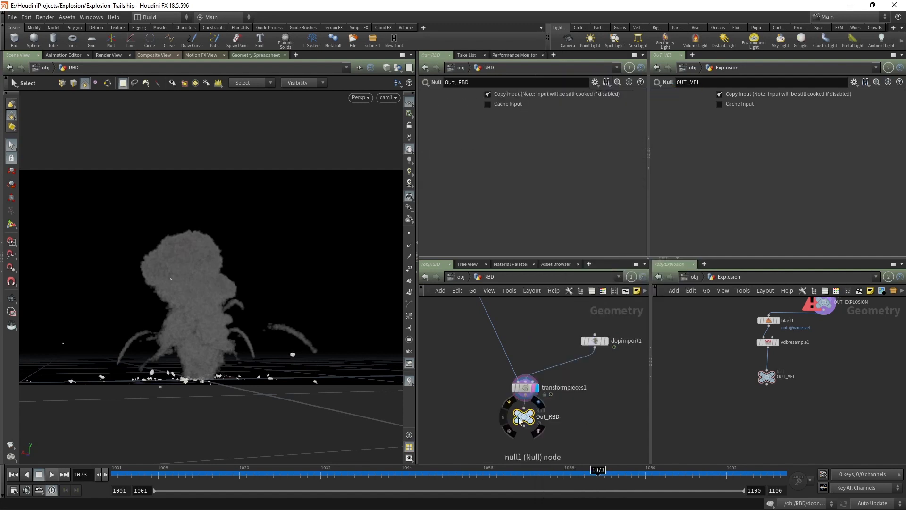
scroll(536, 418, up, 2)
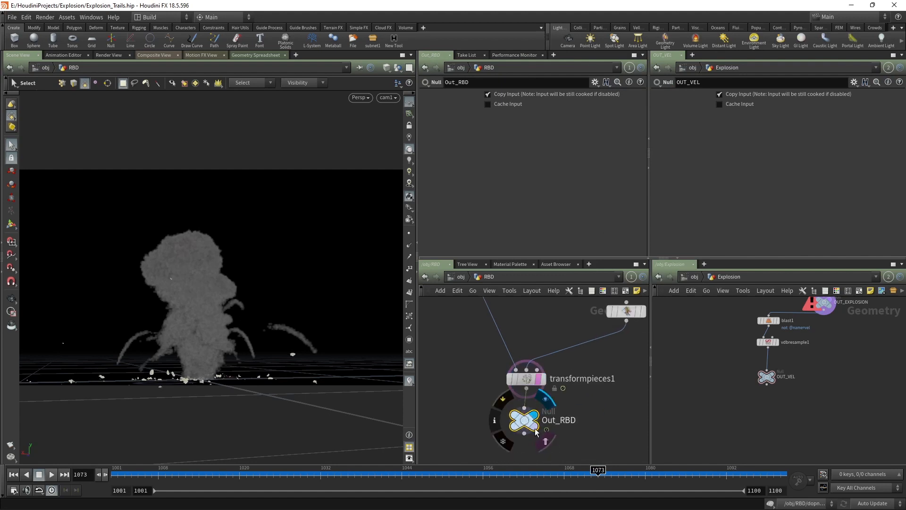
drag(536, 419, 536, 433)
middle_drag(572, 402, 531, 382)
drag(171, 475, 463, 468)
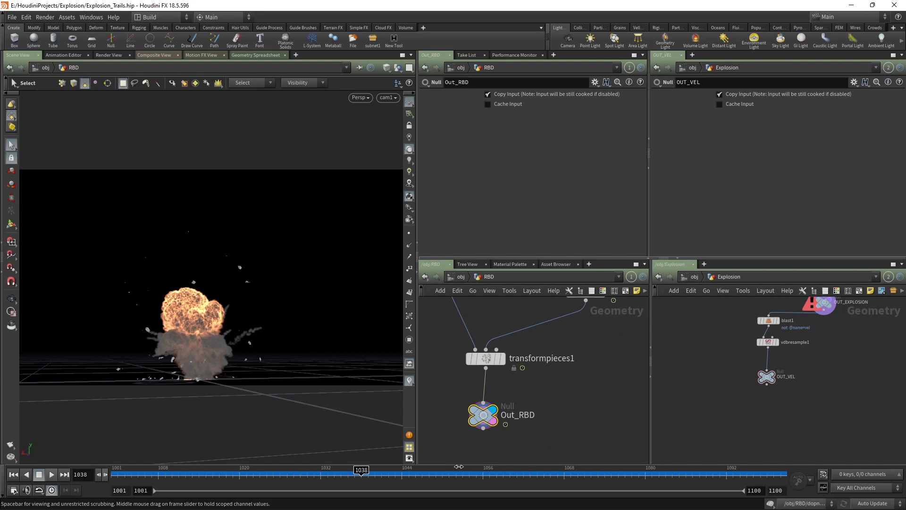
Step: Check the Sparks, Trails and RBD objects at /obj, then dive back into RBD
click(458, 277)
mouse_move(512, 343)
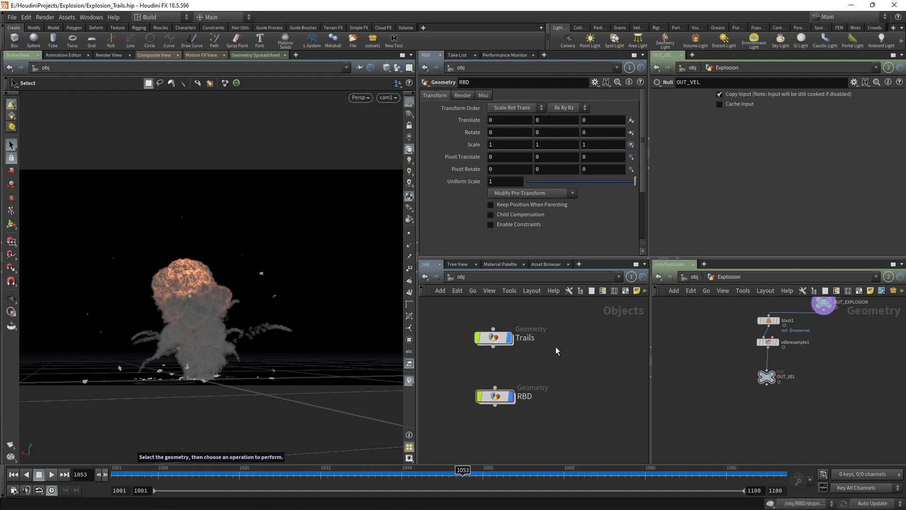
middle_drag(556, 339, 555, 400)
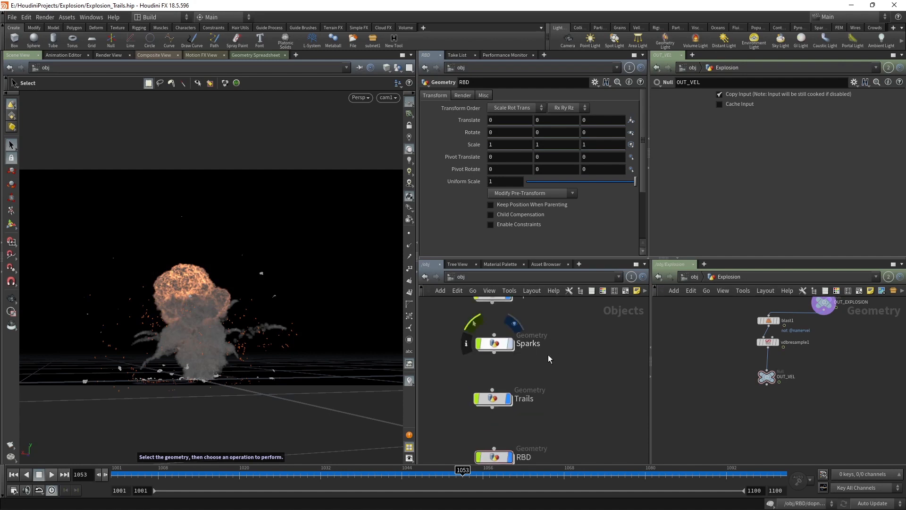
middle_drag(553, 370, 557, 336)
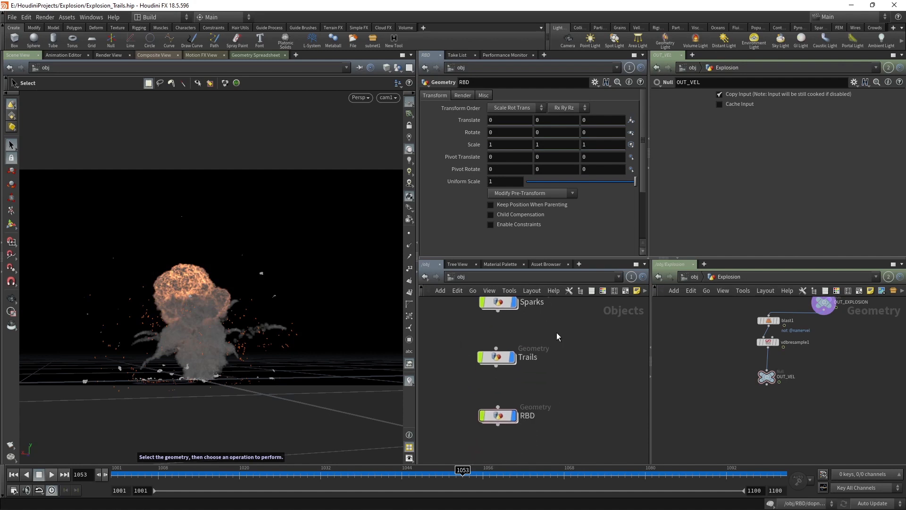
middle_drag(565, 440, 565, 401)
click(501, 376)
double_click(500, 376)
Step: Insert a File Cache node above transformpieces1 and name it Rbd_Cache
key(Tab)
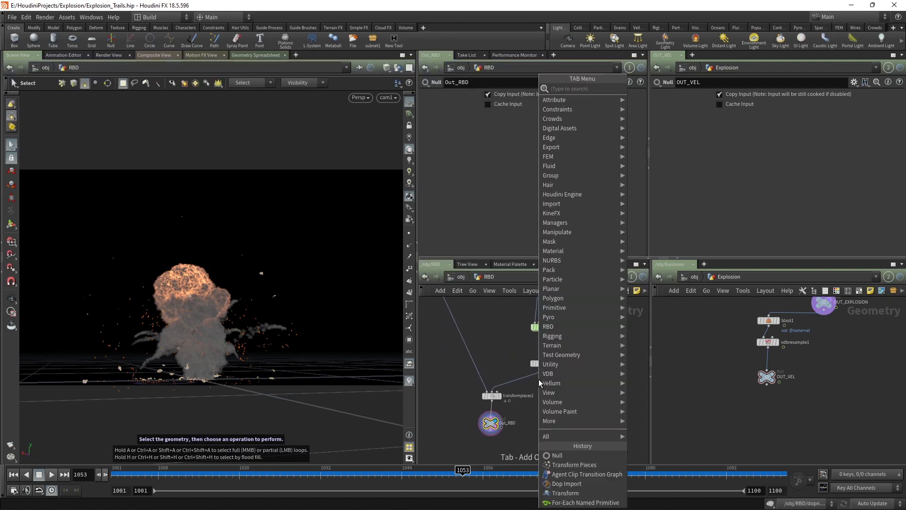
text(cache)
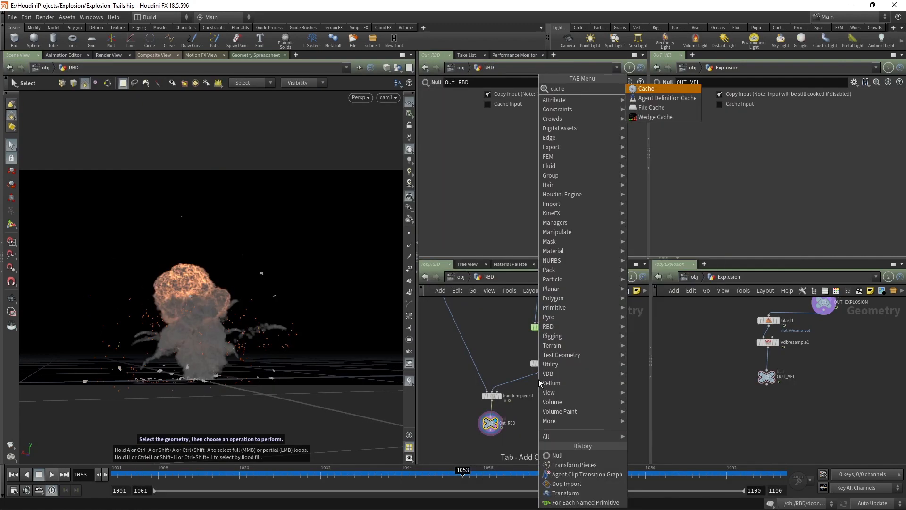
key(Down)
key(Down)
key(Return)
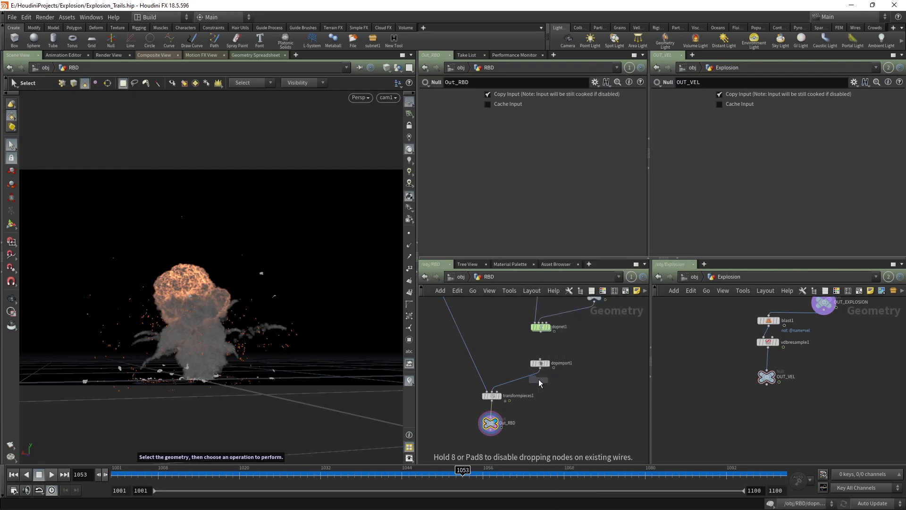
click(539, 379)
scroll(537, 380, up, 3)
drag(532, 383, 539, 393)
click(600, 388)
drag(611, 387, 503, 396)
text(Rbd_Cachje)
key(Return)
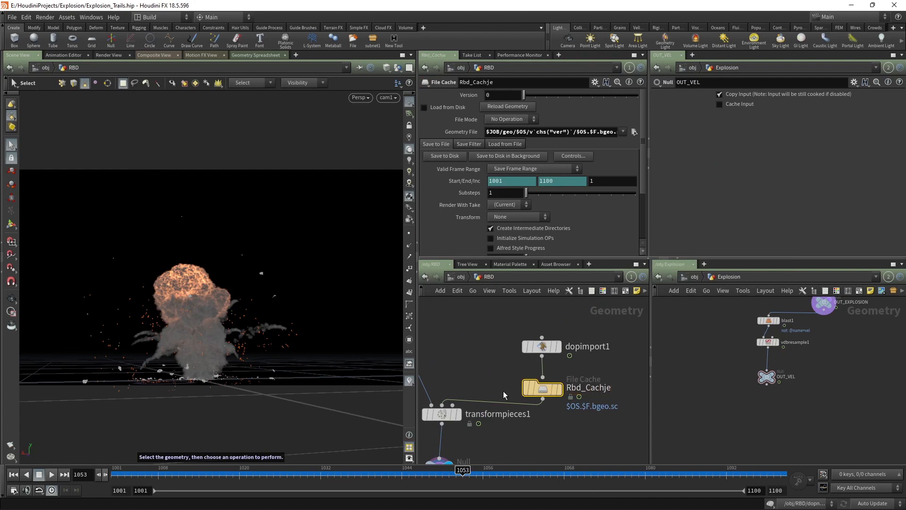
click(606, 387)
key(BackSpace)
click(618, 419)
Step: Enable Load from Disk, save frames 1001–1100 to disk, and scrub to frame 1051
click(434, 108)
click(439, 160)
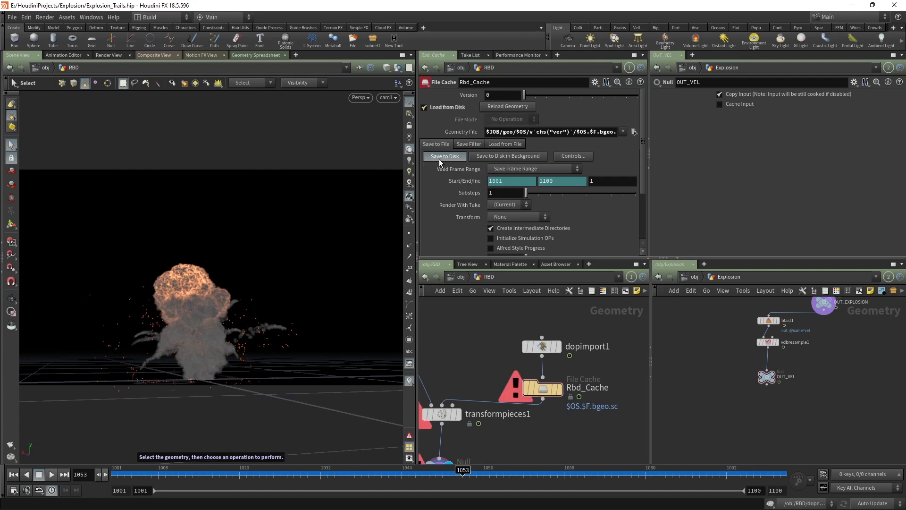
scroll(521, 334, down, 3)
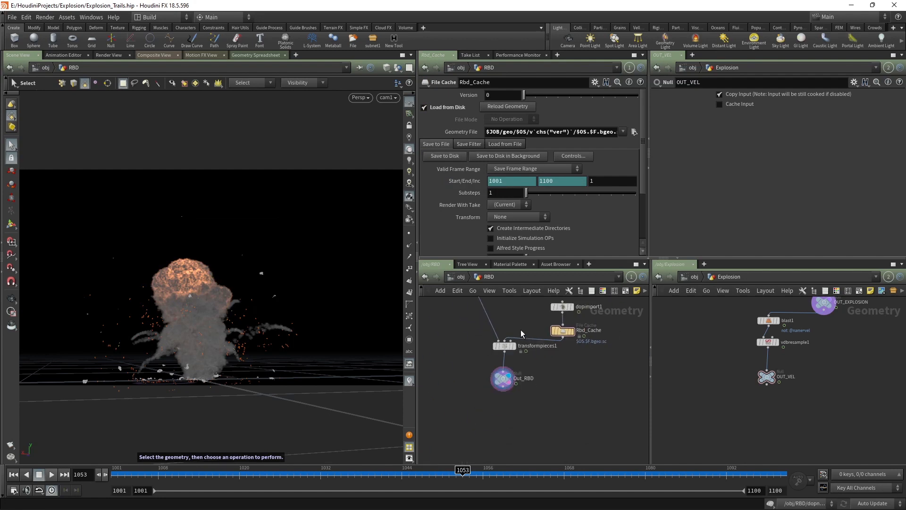
middle_drag(521, 334, 516, 341)
drag(347, 474, 486, 466)
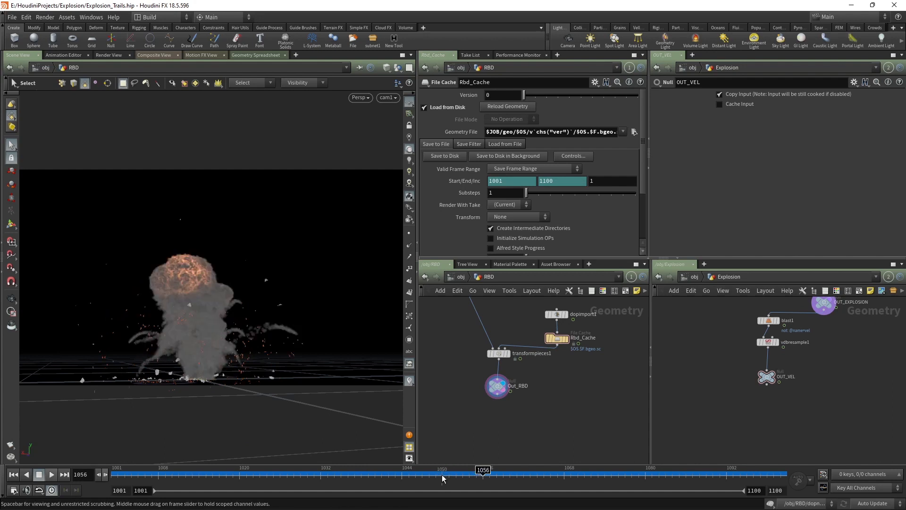
Step: Go up to the object level and return focus to Houdini
click(448, 279)
scroll(457, 354, down, 2)
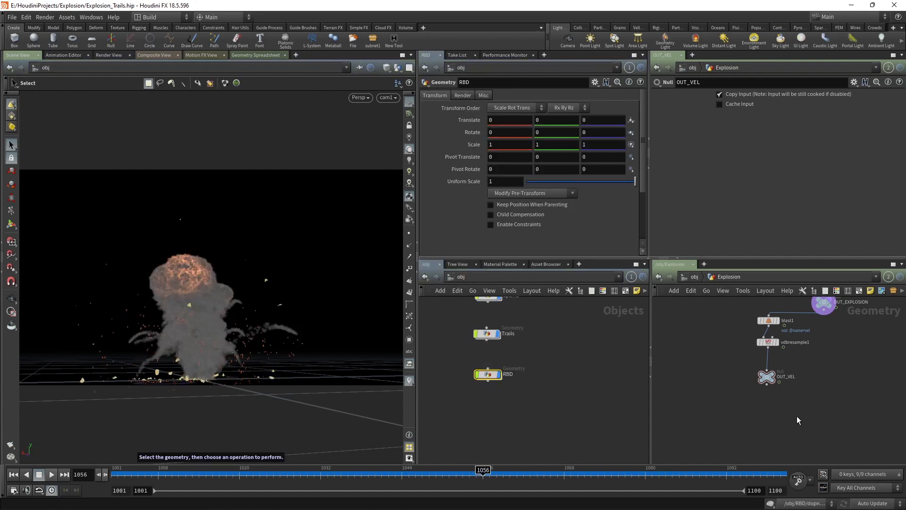
key(super)
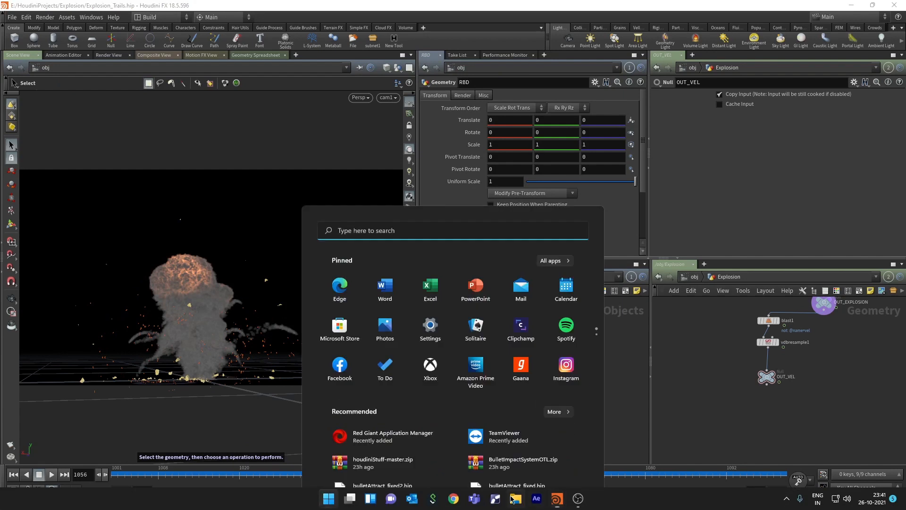
click(578, 500)
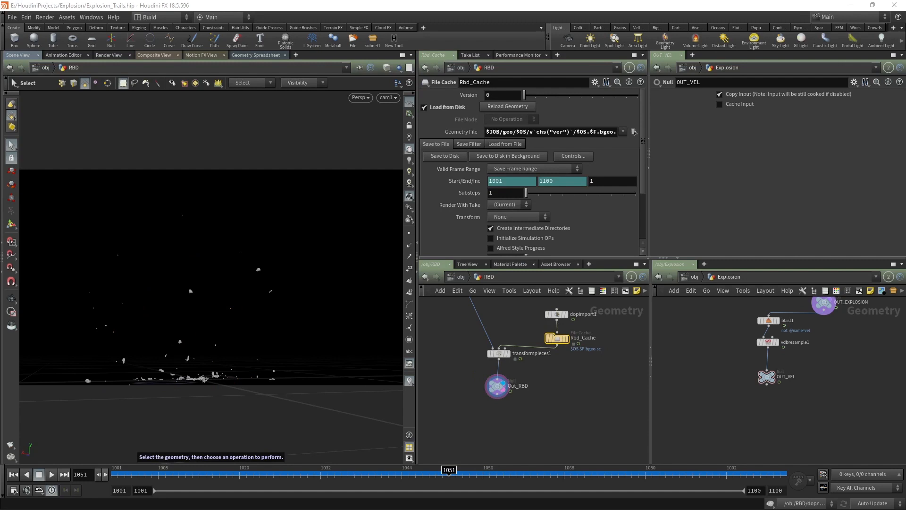
click(633, 132)
Step: Insert a Switch node between transformpieces1 and Out_RBD
drag(496, 386, 497, 427)
key(Tab)
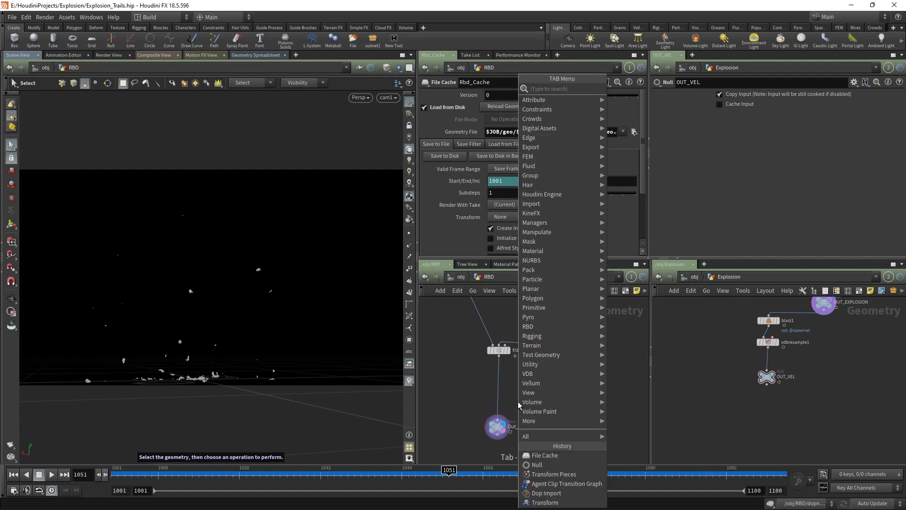
text(switch)
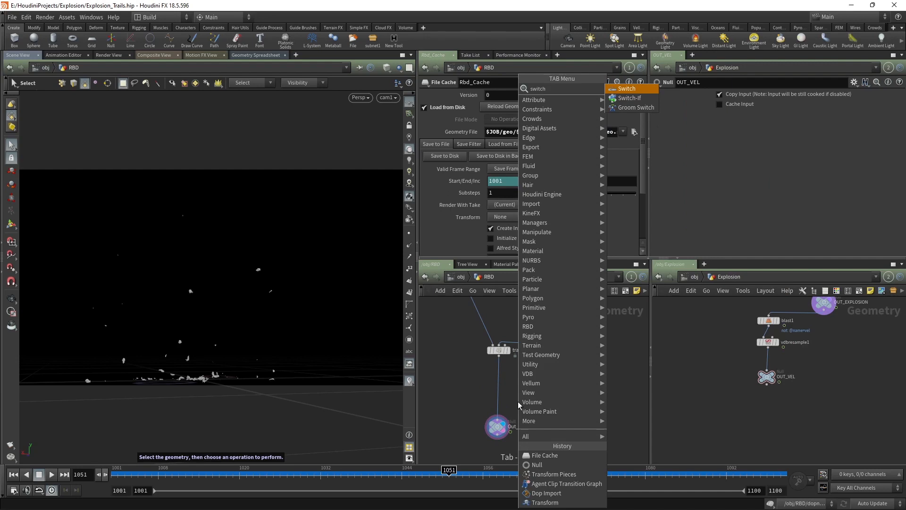
key(Return)
click(493, 453)
mouse_move(514, 394)
mouse_down()
mouse_move(495, 397)
mouse_move(502, 406)
mouse_up()
Step: Add null1 as switch1's second input and set Select Input to $F<1011, testing at frame 1009
key(Tab)
text(null)
key(Return)
click(569, 379)
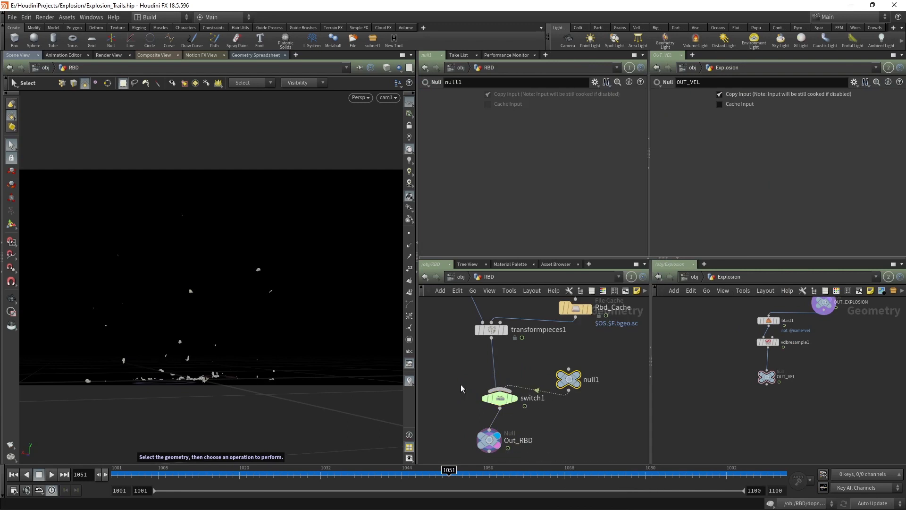
click(493, 398)
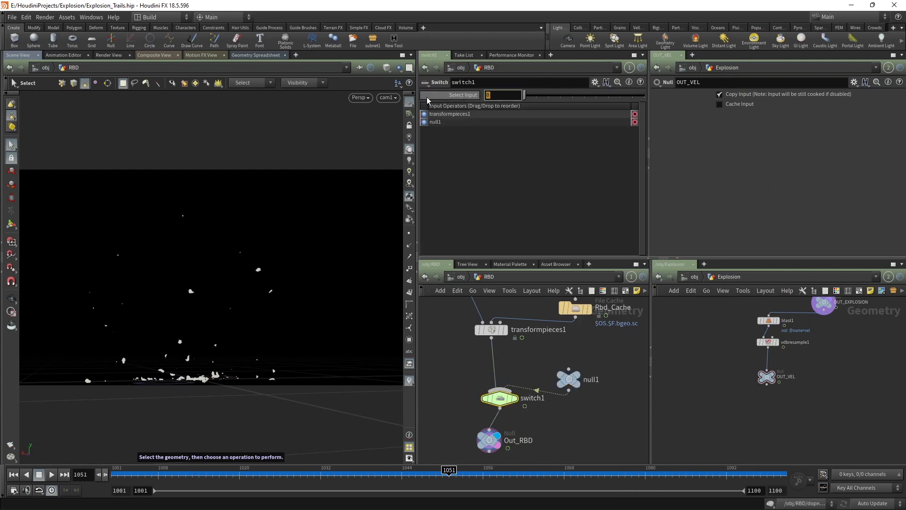
text($F<)
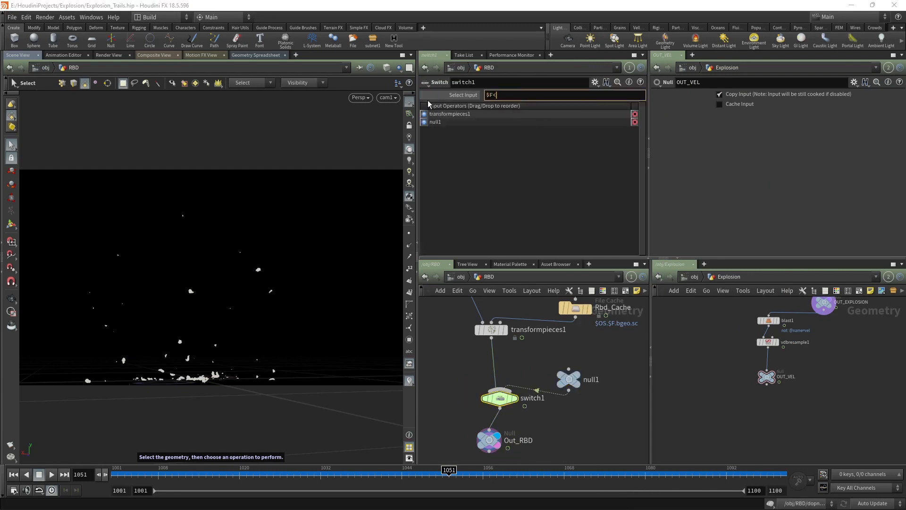
text(1011)
key(Return)
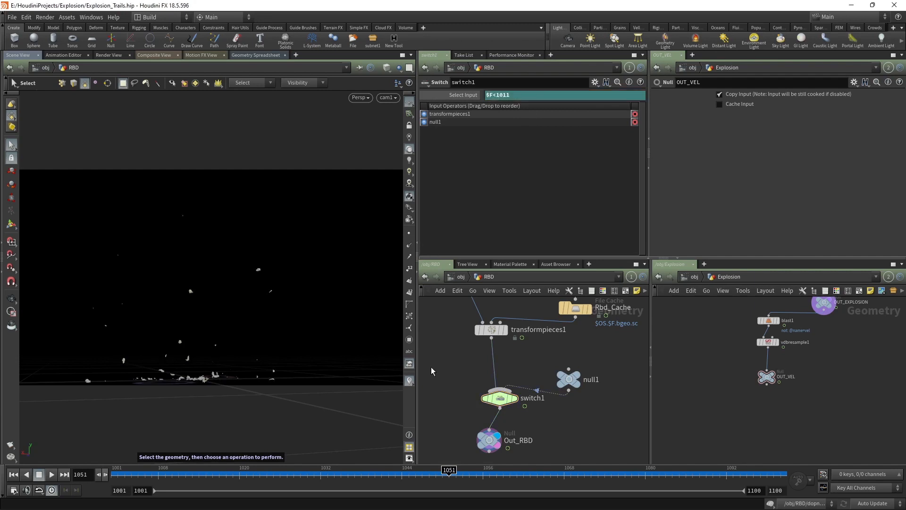
drag(222, 472, 115, 471)
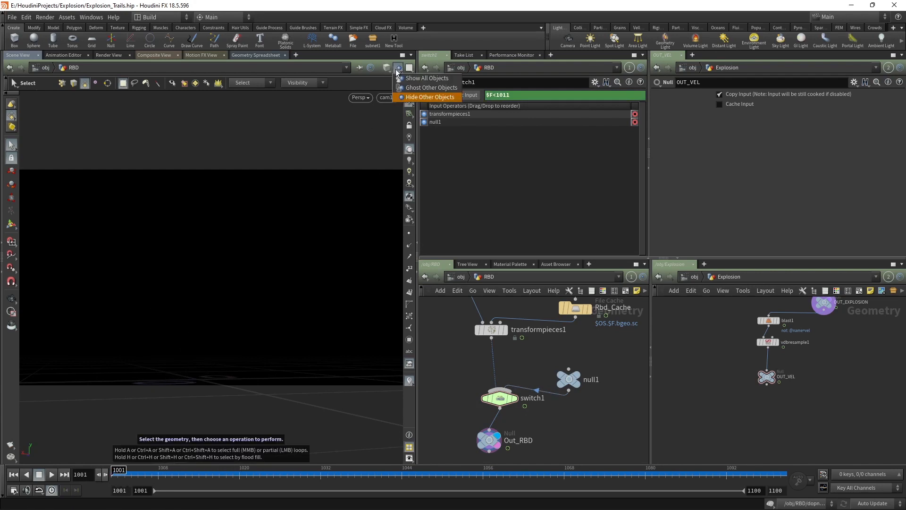
Step: Return to /obj and play the explosion with debris forward from frame 1001
click(454, 276)
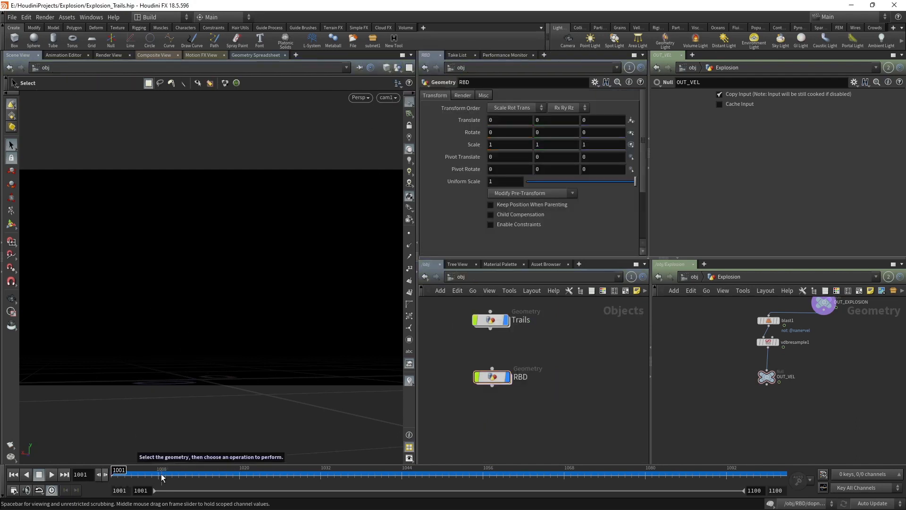
mouse_move(132, 471)
mouse_down()
mouse_move(435, 471)
mouse_move(137, 477)
mouse_up()
click(381, 474)
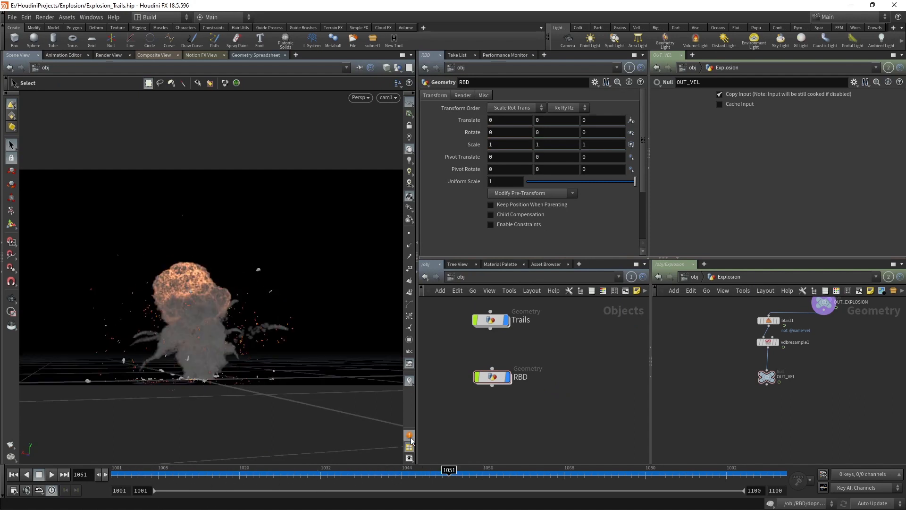
mouse_move(412, 438)
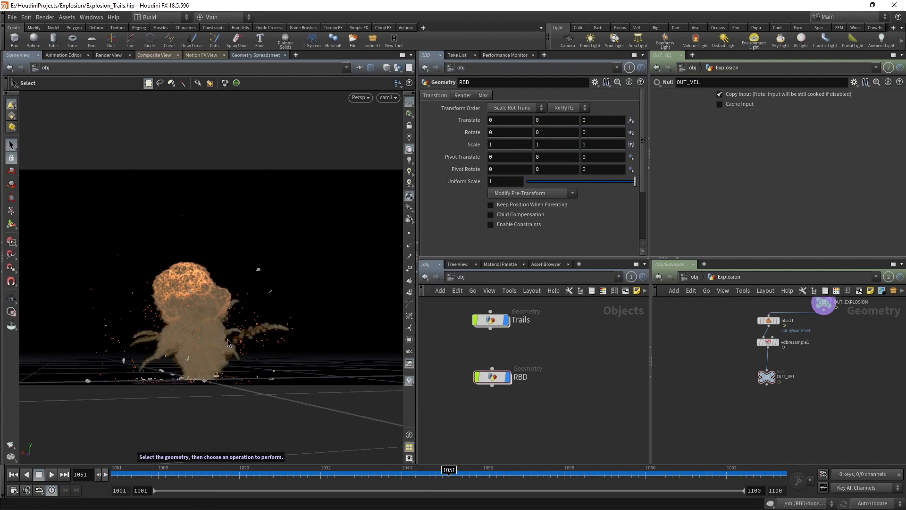
Step: Check the Texture display options and advance the timeline to frame 1080
key(d)
click(338, 249)
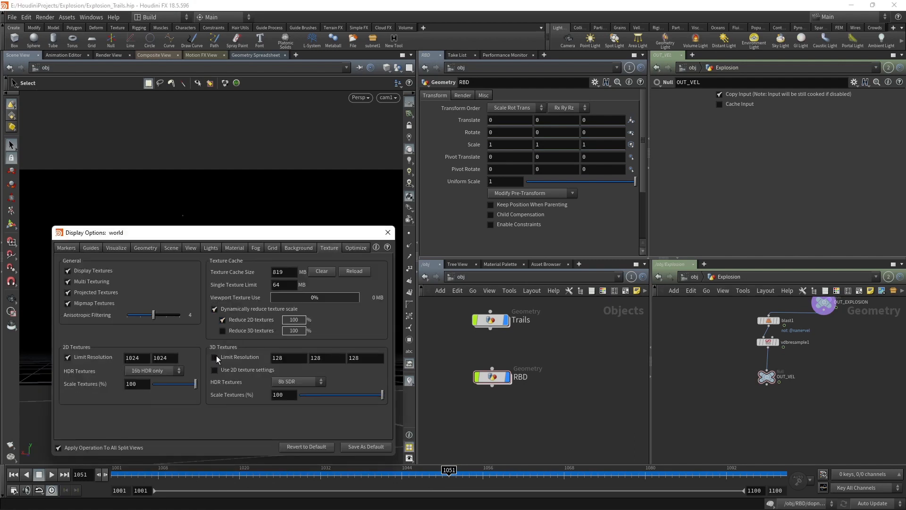
click(388, 232)
drag(453, 474, 540, 475)
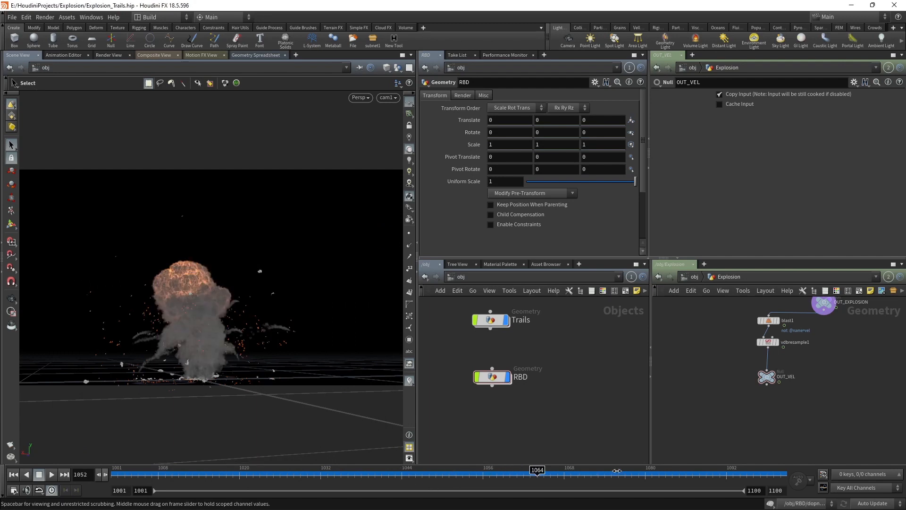
drag(617, 470, 622, 474)
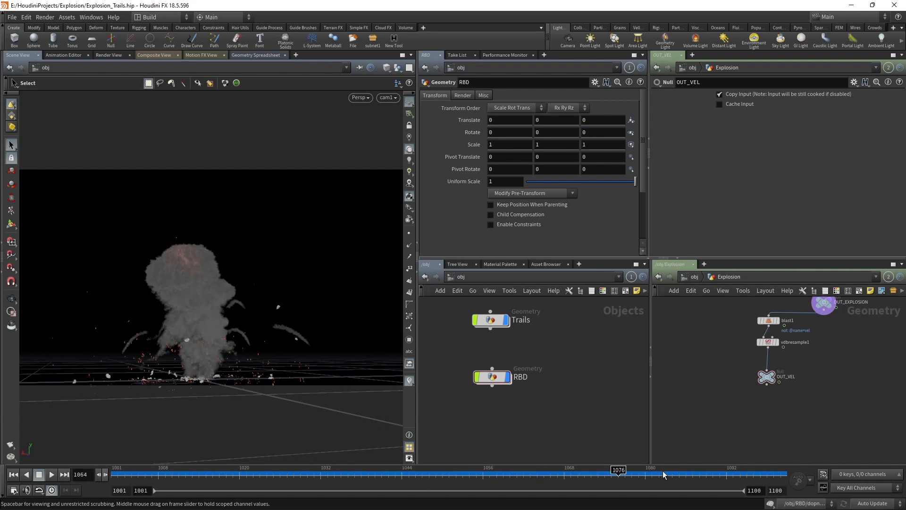
drag(712, 474, 714, 474)
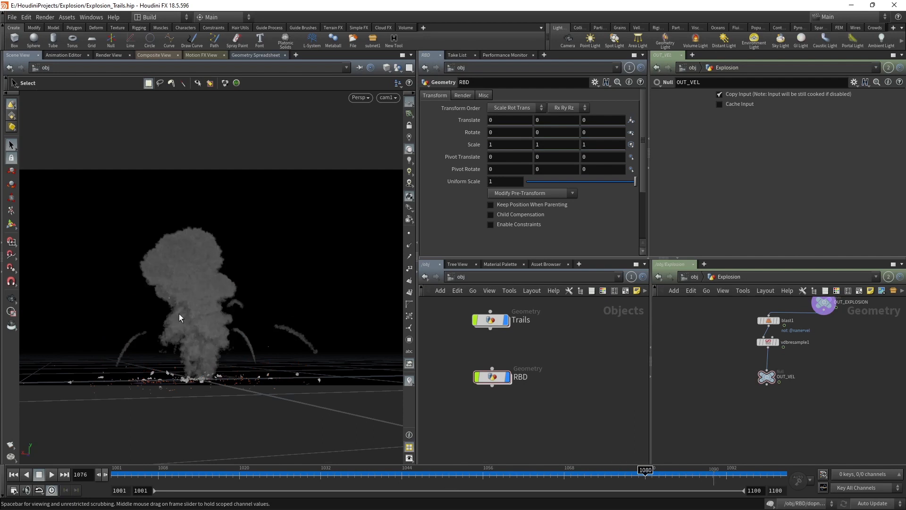
Step: Tumble around the smoke column, then view the scene through cam1
key(Escape)
right_drag(194, 299, 217, 282)
drag(216, 281, 218, 313)
right_drag(219, 313, 192, 317)
drag(192, 317, 201, 295)
key(s)
click(386, 97)
click(409, 138)
click(385, 98)
click(395, 141)
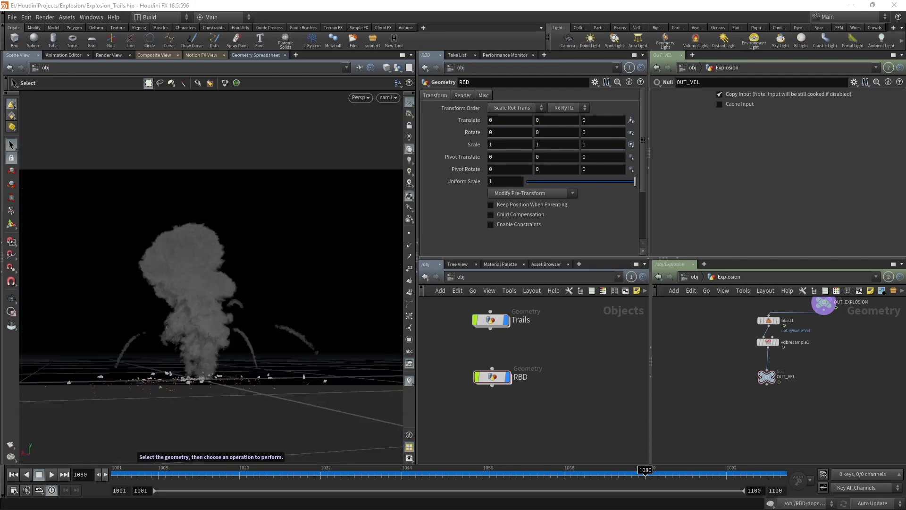